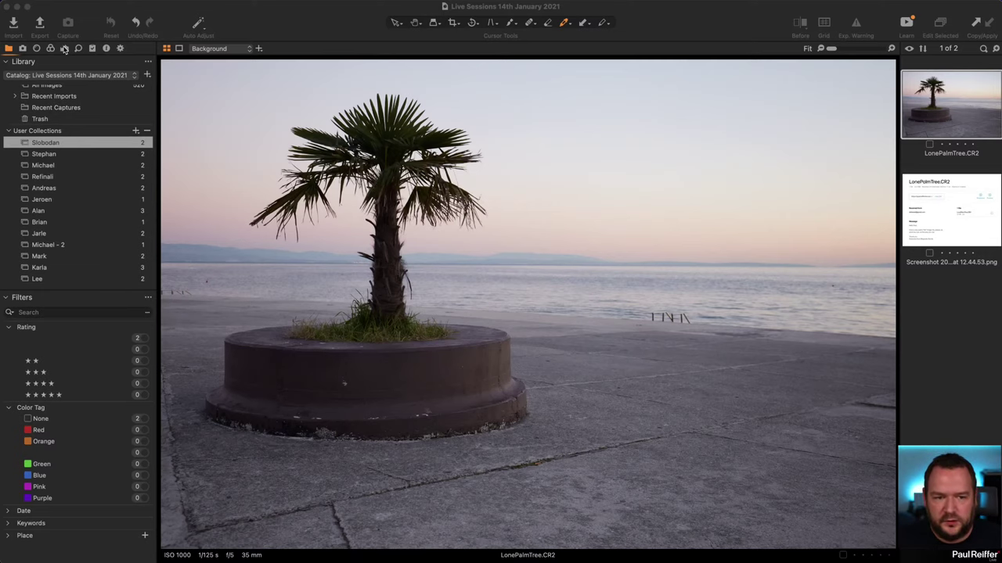
Step: Examine the tools available in the Exposure and Color tool tabs, including Base Characteristics, Color Editor and Black & White
{"action": "left_click", "coordinate": [65, 49]}
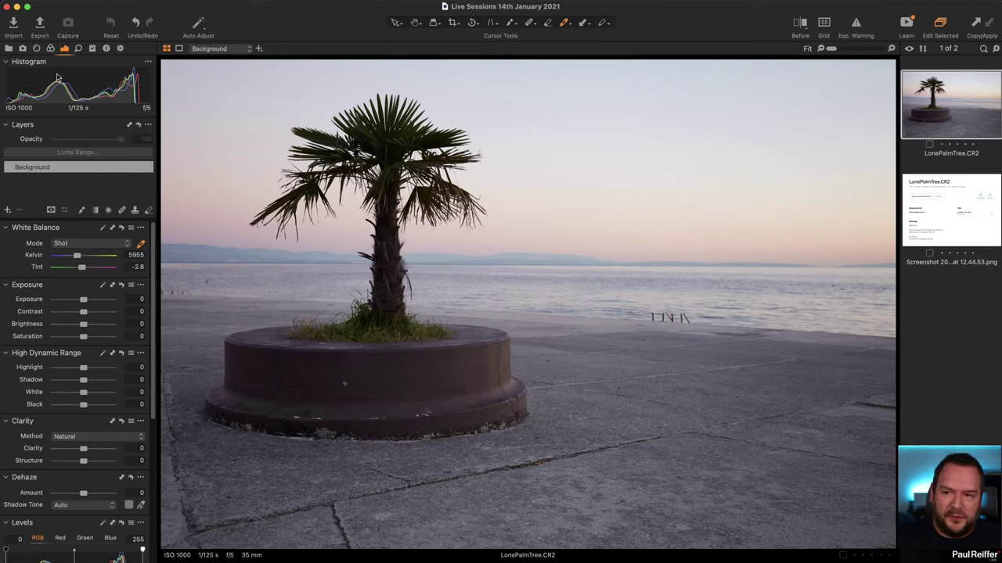
{"action": "left_click", "coordinate": [51, 48]}
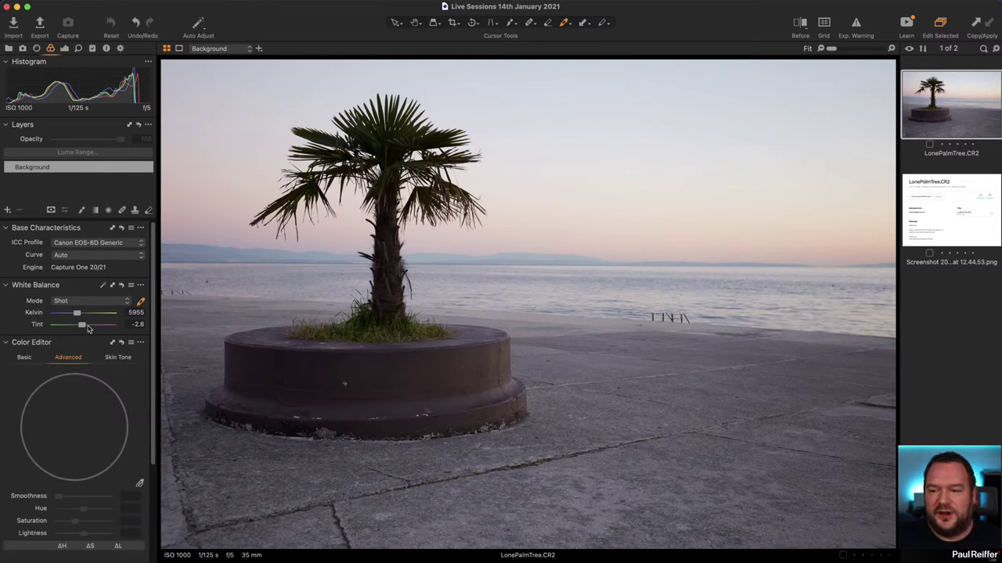
{"action": "scroll", "coordinate": [47, 327], "scroll_direction": "down", "scroll_amount": 5}
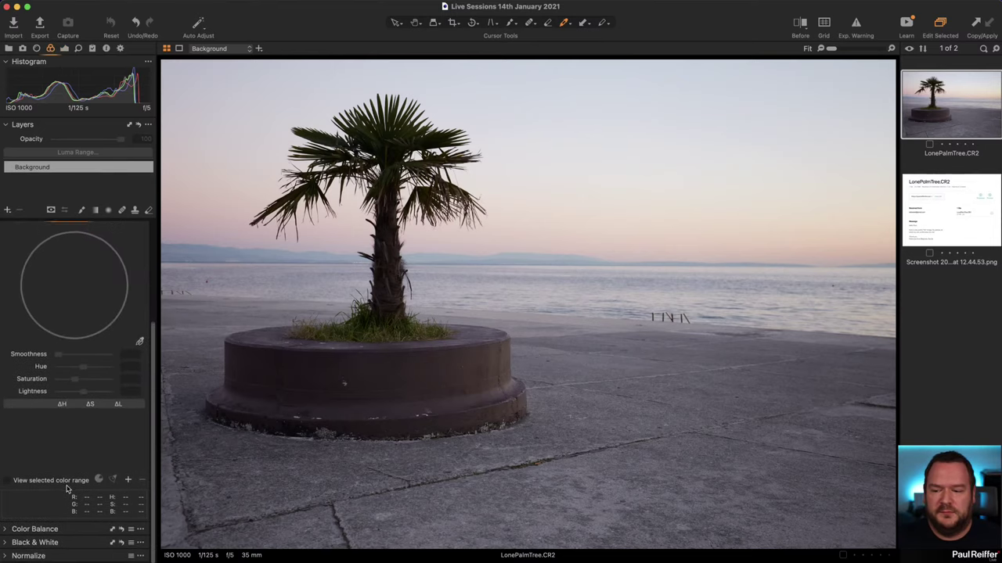
{"action": "left_click", "coordinate": [39, 543]}
{"action": "scroll", "coordinate": [42, 533], "scroll_direction": "down", "scroll_amount": 2}
{"action": "scroll", "coordinate": [41, 534], "scroll_direction": "down", "scroll_amount": 3}
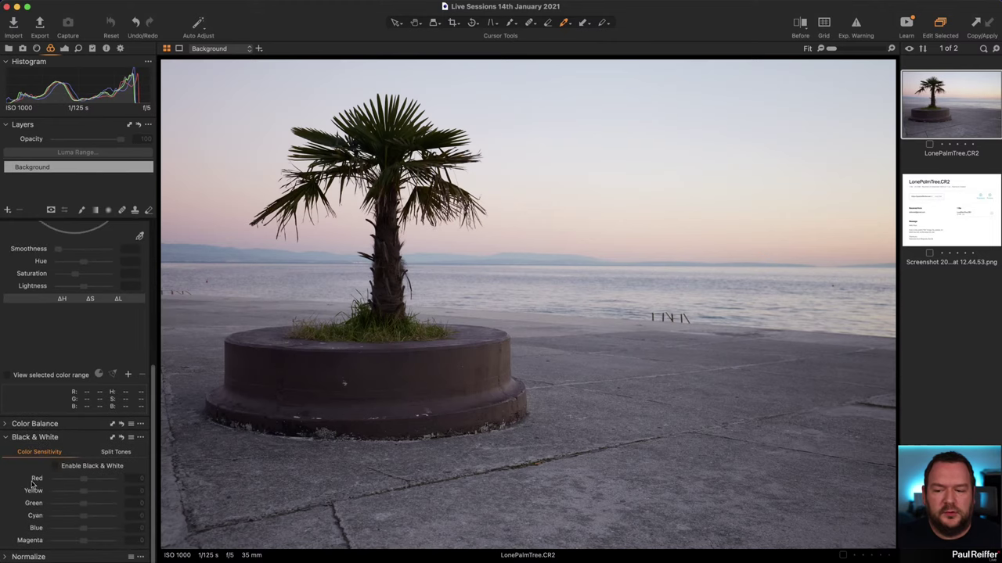
{"action": "left_click", "coordinate": [7, 441]}
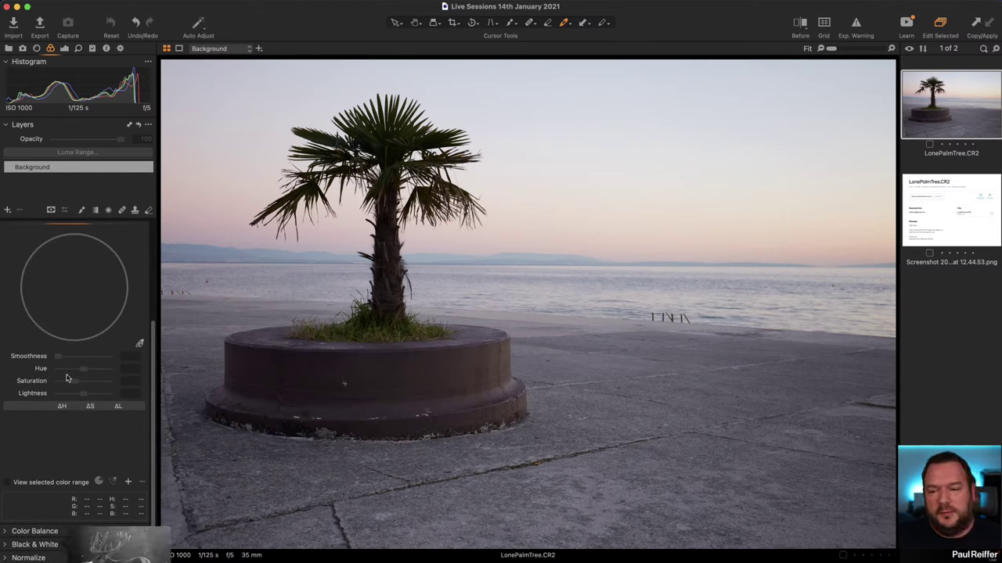
{"action": "left_click", "coordinate": [64, 49]}
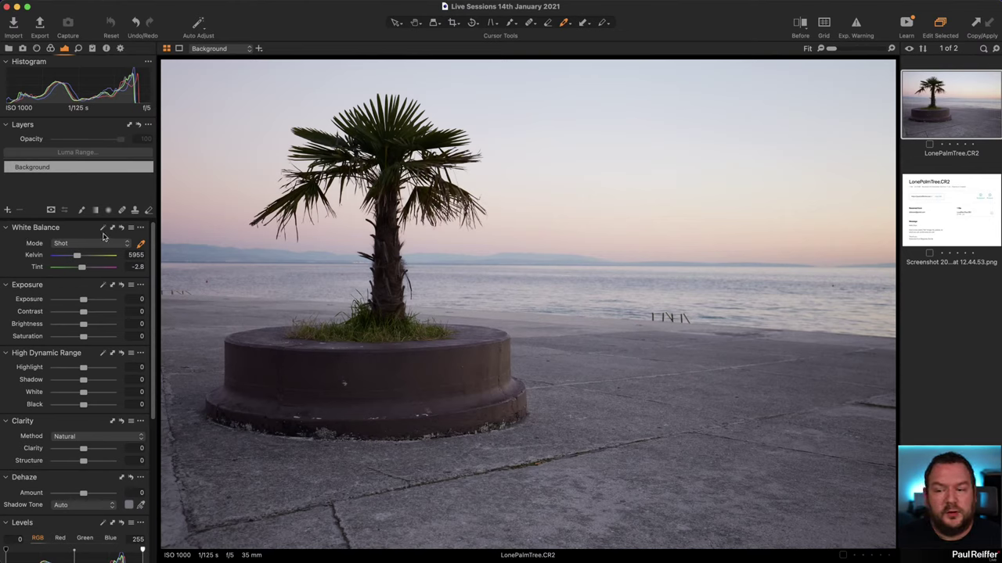
{"action": "left_click", "coordinate": [49, 48]}
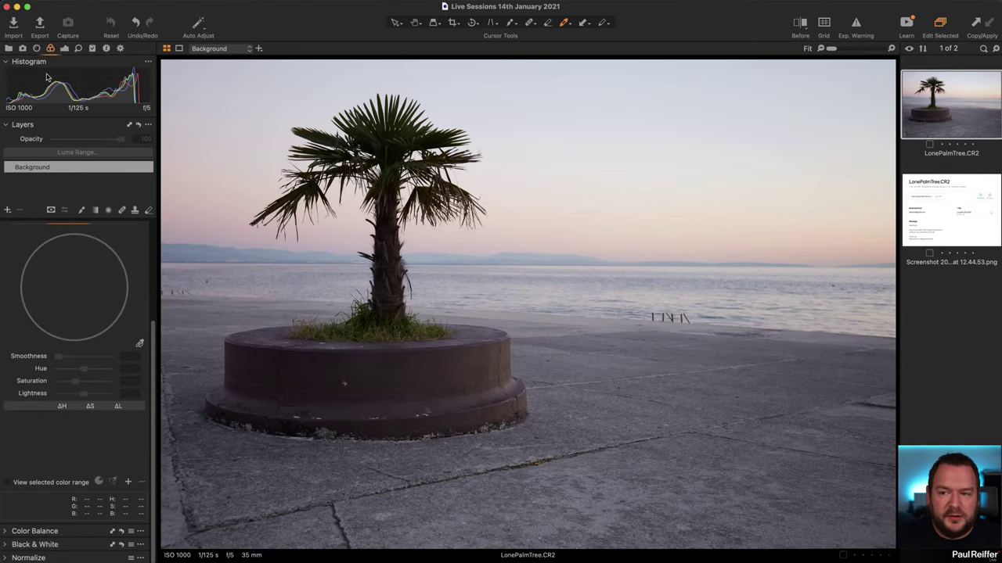
{"action": "scroll", "coordinate": [89, 312], "scroll_direction": "up", "scroll_amount": 5}
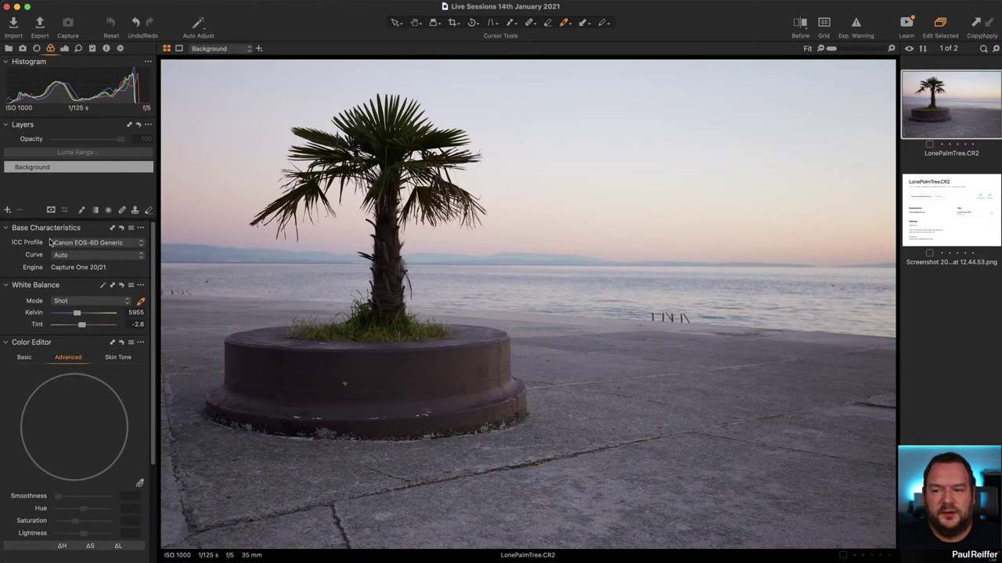
Step: Add the Base Characteristics tool to the Exposure tool tab and place it above White Balance
{"action": "left_click", "coordinate": [65, 49]}
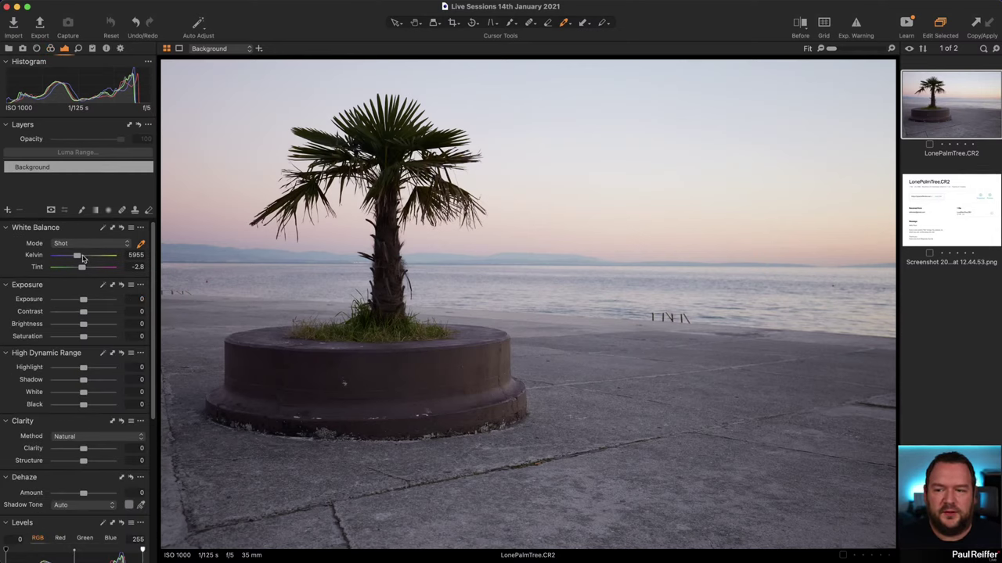
{"action": "left_click", "coordinate": [141, 228]}
{"action": "left_click", "coordinate": [142, 230]}
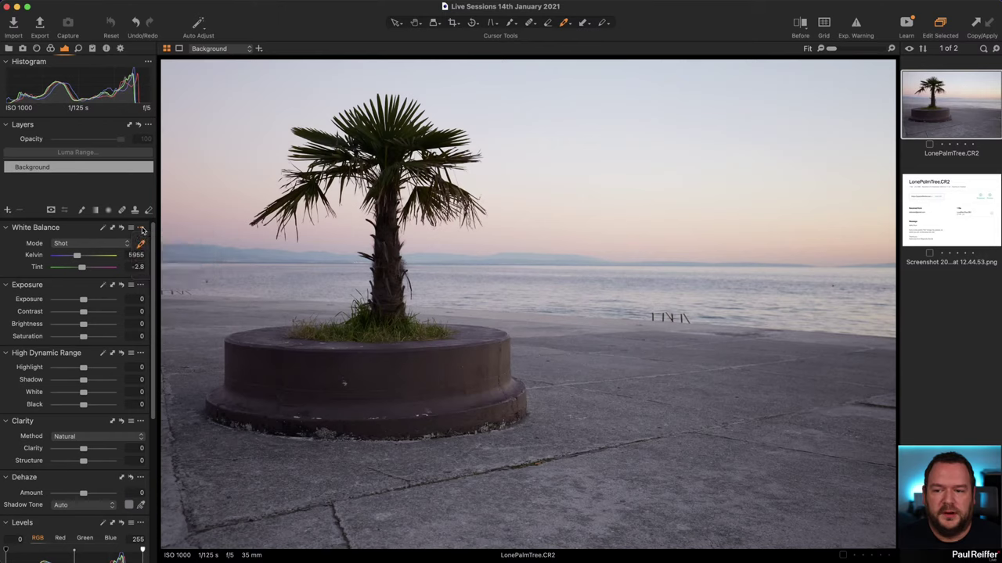
{"action": "right_click", "coordinate": [146, 229]}
{"action": "mouse_move", "coordinate": [195, 236]}
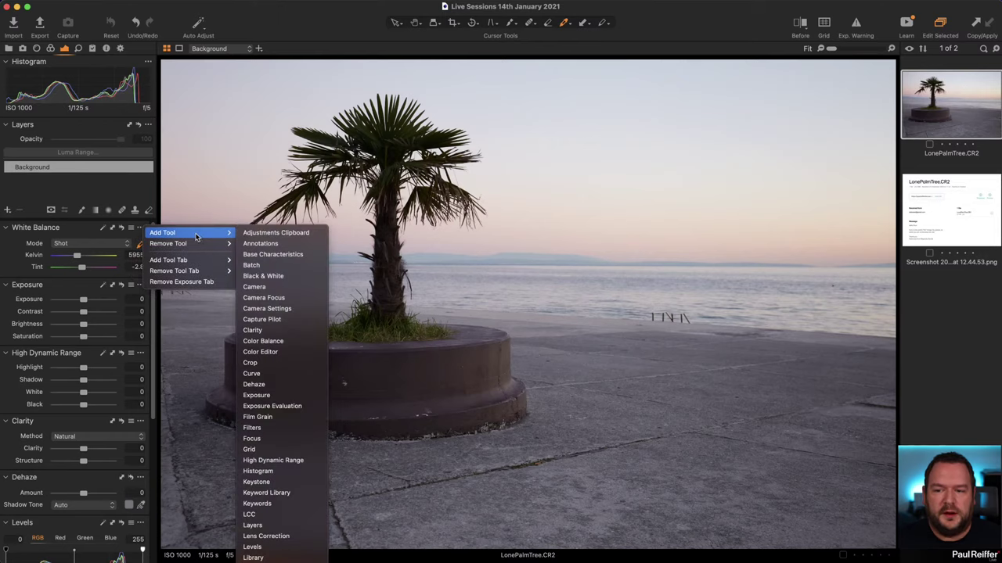
{"action": "left_click", "coordinate": [295, 257]}
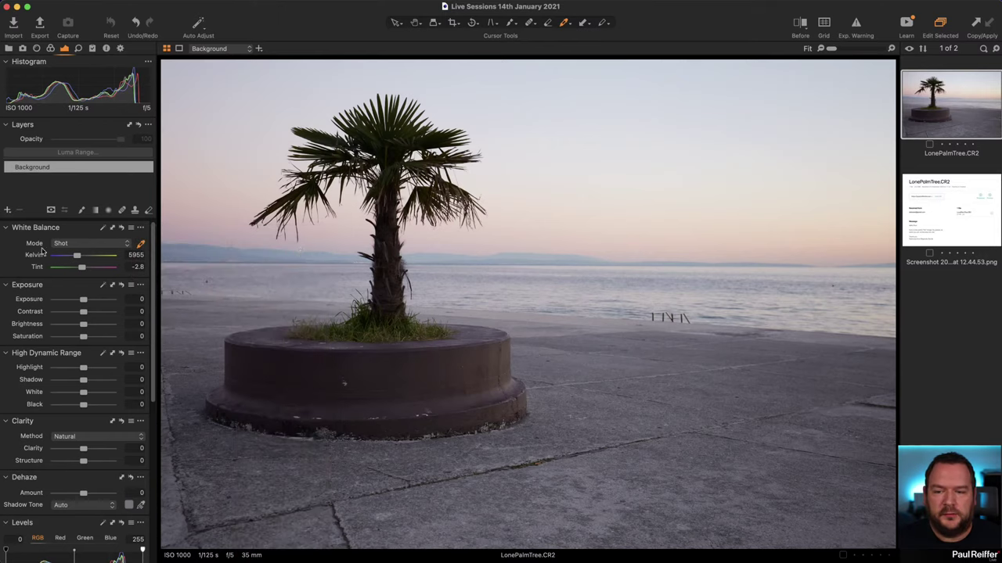
{"action": "scroll", "coordinate": [52, 258], "scroll_direction": "down", "scroll_amount": 10}
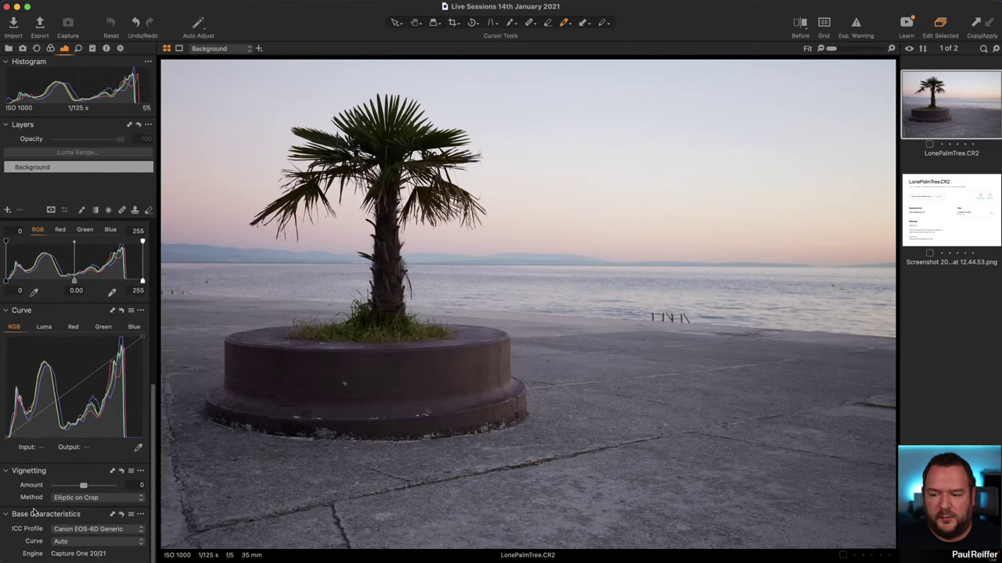
{"action": "left_click_drag", "start_coordinate": [43, 507], "coordinate": [46, 243]}
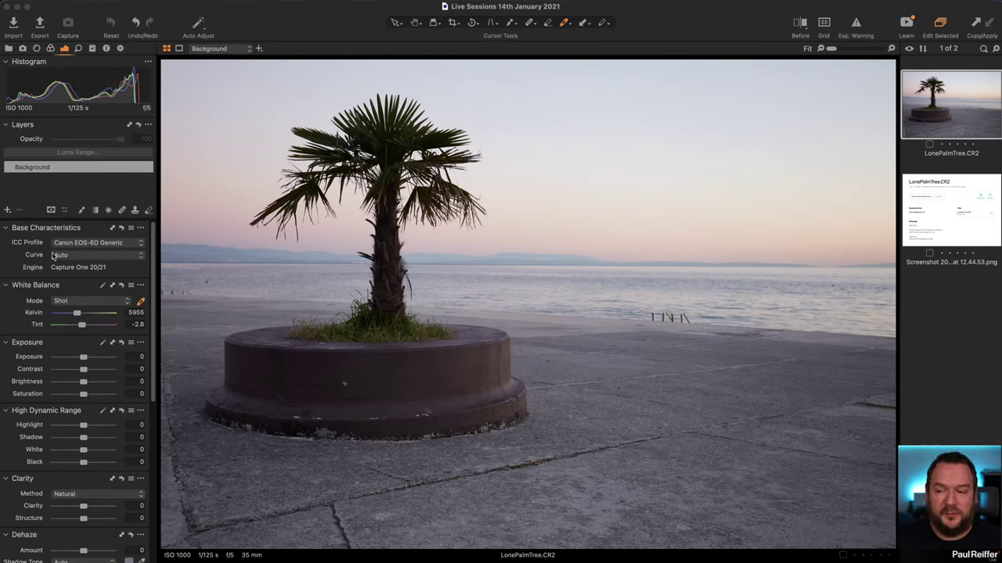
Step: Move the Base Characteristics tool to the pinned area of the Exposure tool tab and scroll the tools beneath it
{"action": "left_click", "coordinate": [140, 228]}
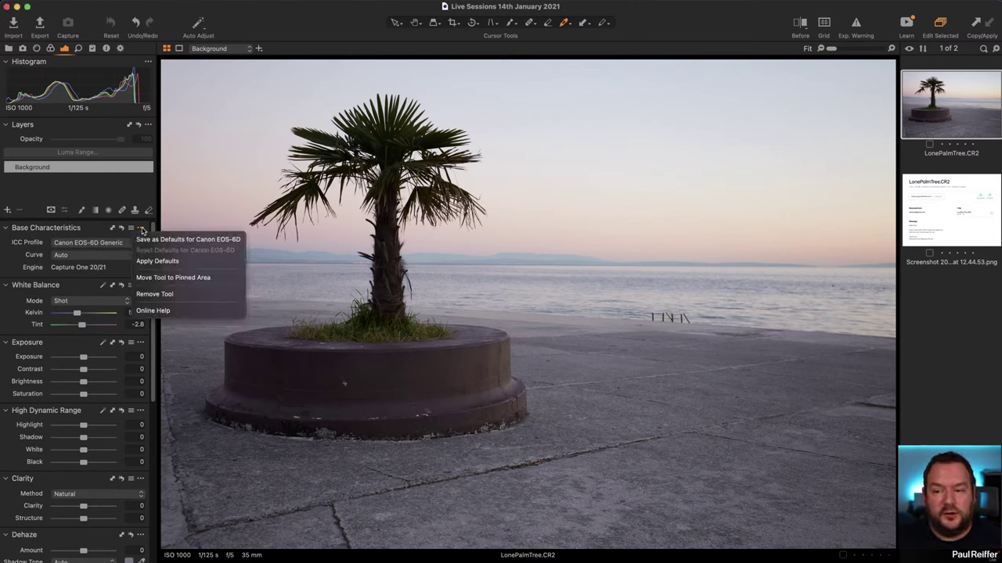
{"action": "left_click", "coordinate": [185, 279]}
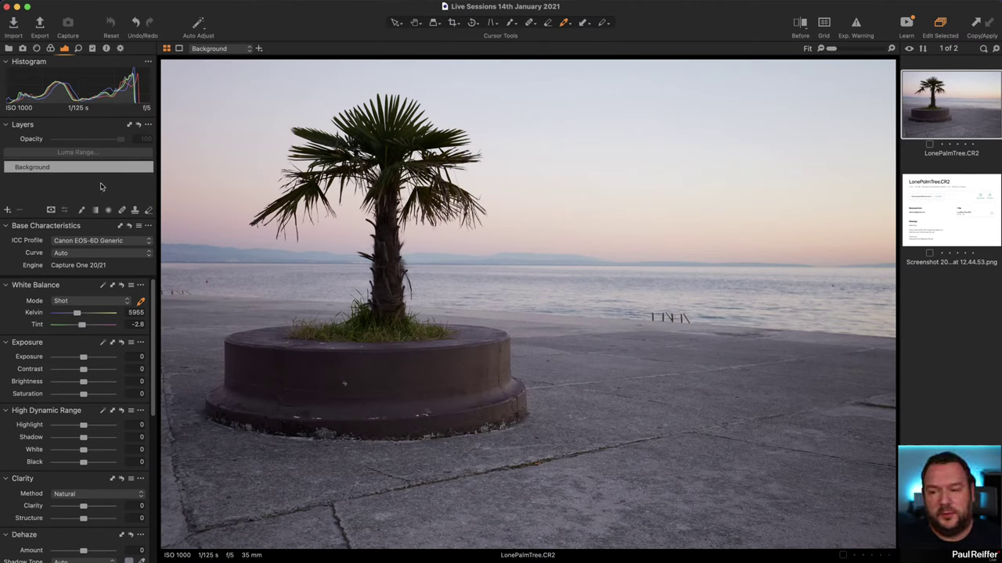
{"action": "scroll", "coordinate": [99, 345], "scroll_direction": "down", "scroll_amount": 3}
{"action": "scroll", "coordinate": [99, 350], "scroll_direction": "down", "scroll_amount": 3}
{"action": "scroll", "coordinate": [118, 333], "scroll_direction": "up", "scroll_amount": 5}
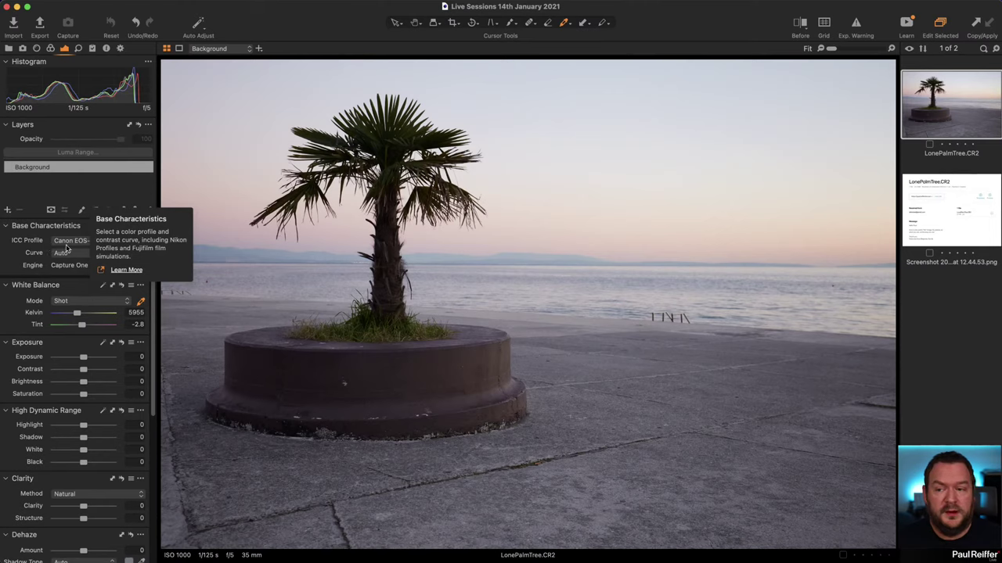
Step: Return the Base Characteristics tool from the pinned area to the scrollable tools, directly above White Balance
{"action": "left_click_drag", "start_coordinate": [80, 228], "coordinate": [77, 274]}
{"action": "scroll", "coordinate": [86, 292], "scroll_direction": "down", "scroll_amount": 1}
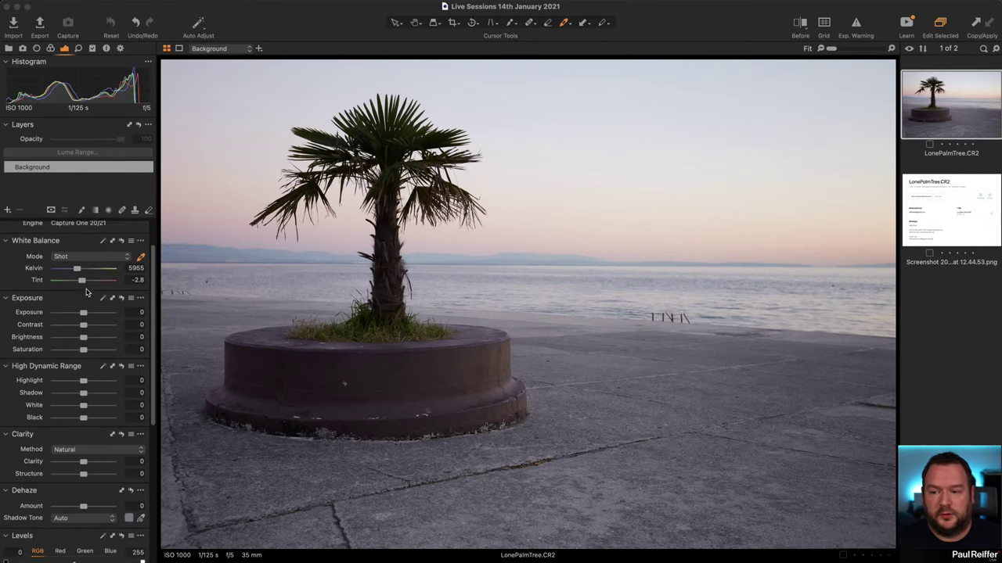
{"action": "scroll", "coordinate": [86, 291], "scroll_direction": "up", "scroll_amount": 2}
{"action": "scroll", "coordinate": [86, 292], "scroll_direction": "down", "scroll_amount": 5}
{"action": "scroll", "coordinate": [86, 292], "scroll_direction": "up", "scroll_amount": 5}
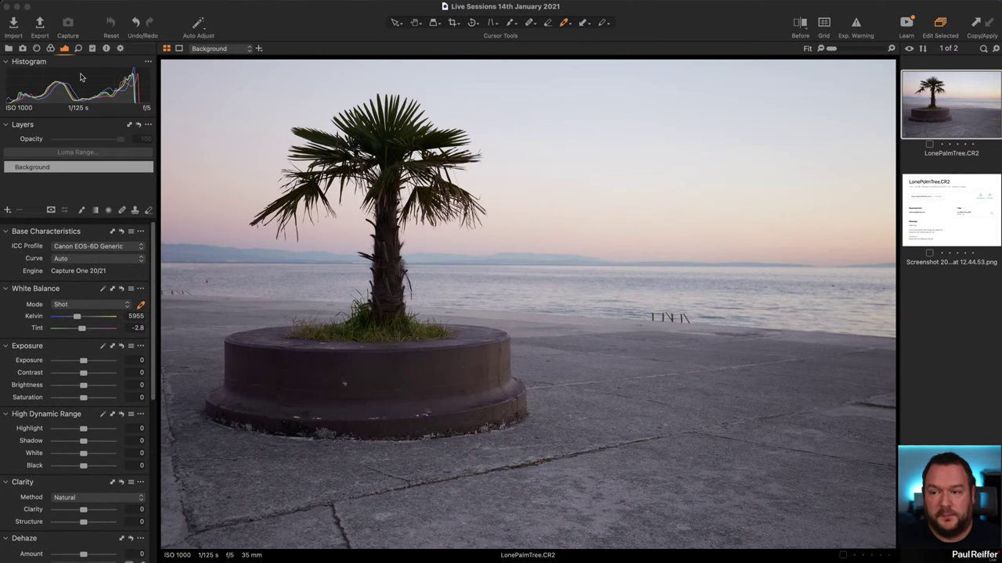
Step: Add the Layers tool to the Lens tool tab and place it above Lens Correction
{"action": "left_click", "coordinate": [79, 50]}
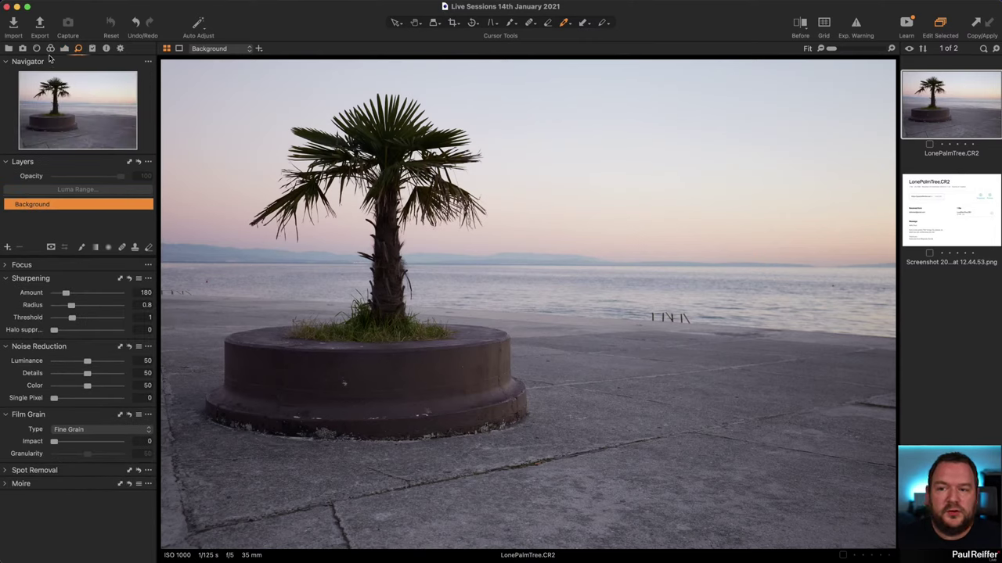
{"action": "left_click", "coordinate": [50, 49]}
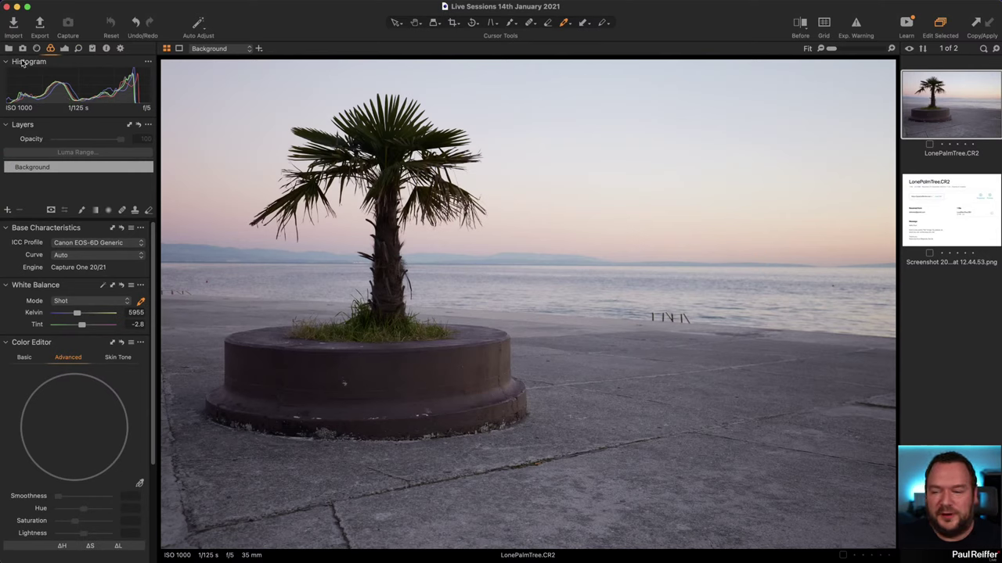
{"action": "left_click", "coordinate": [37, 50]}
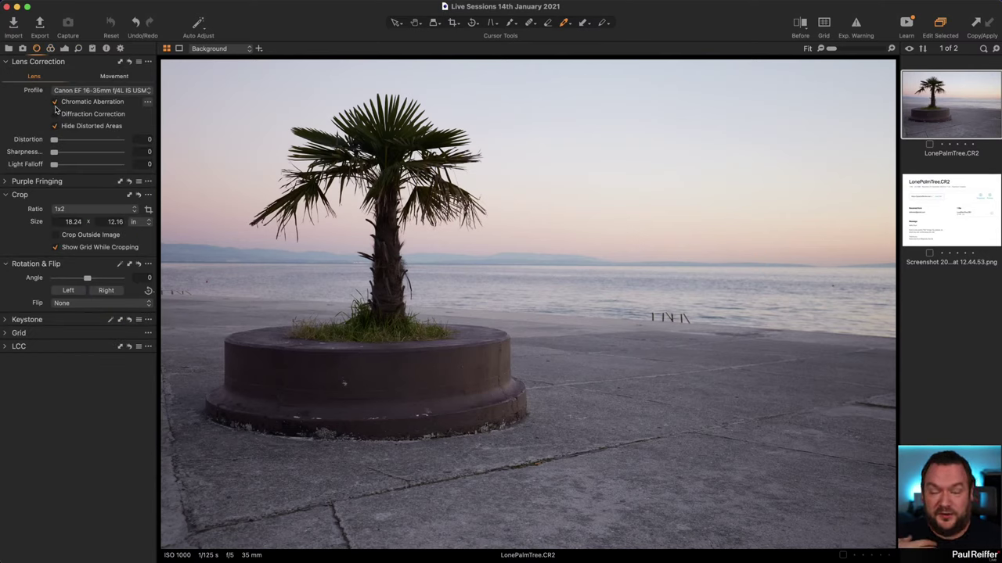
{"action": "left_click", "coordinate": [149, 64]}
{"action": "mouse_move", "coordinate": [176, 68]}
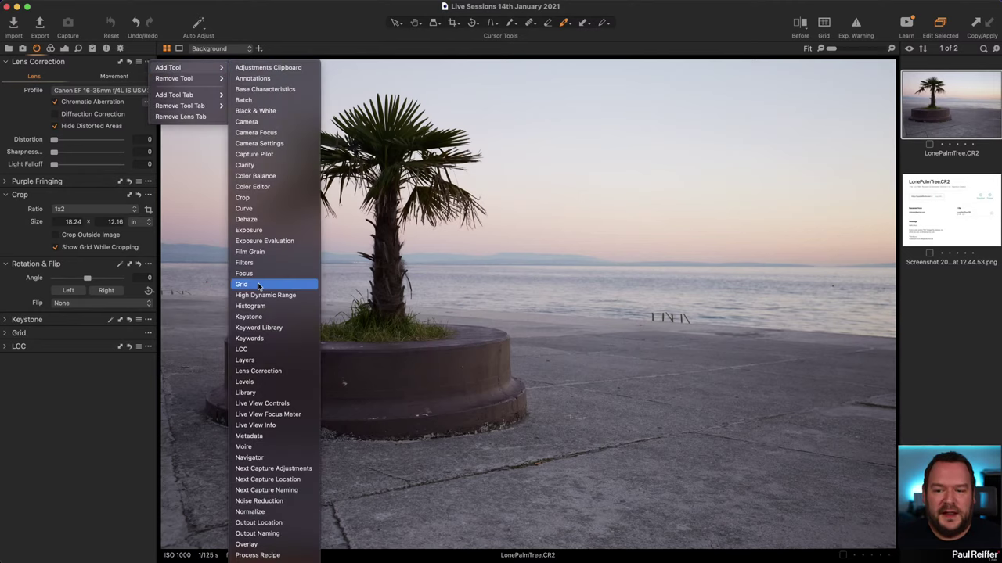
{"action": "left_click", "coordinate": [270, 361]}
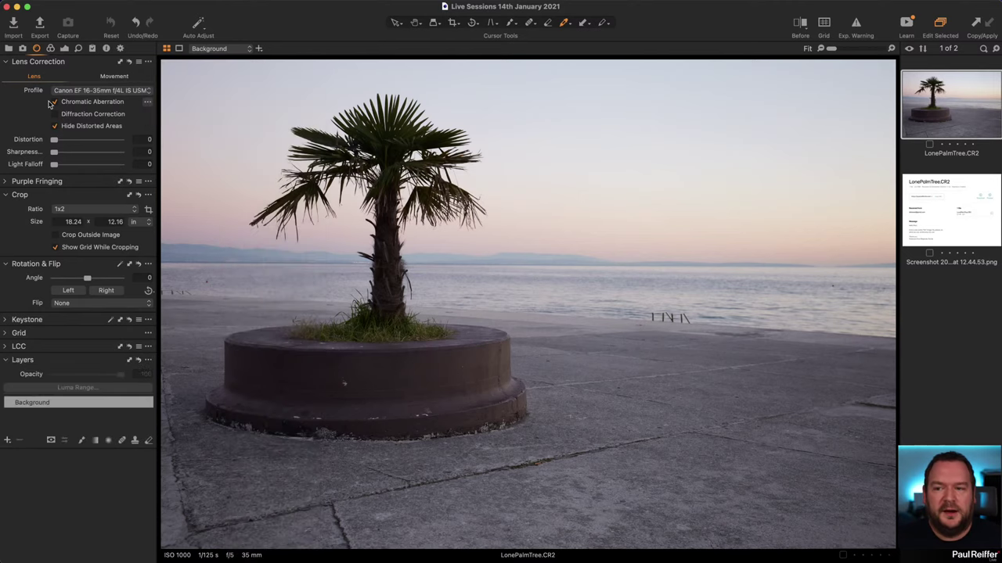
{"action": "left_click_drag", "start_coordinate": [27, 362], "coordinate": [33, 72]}
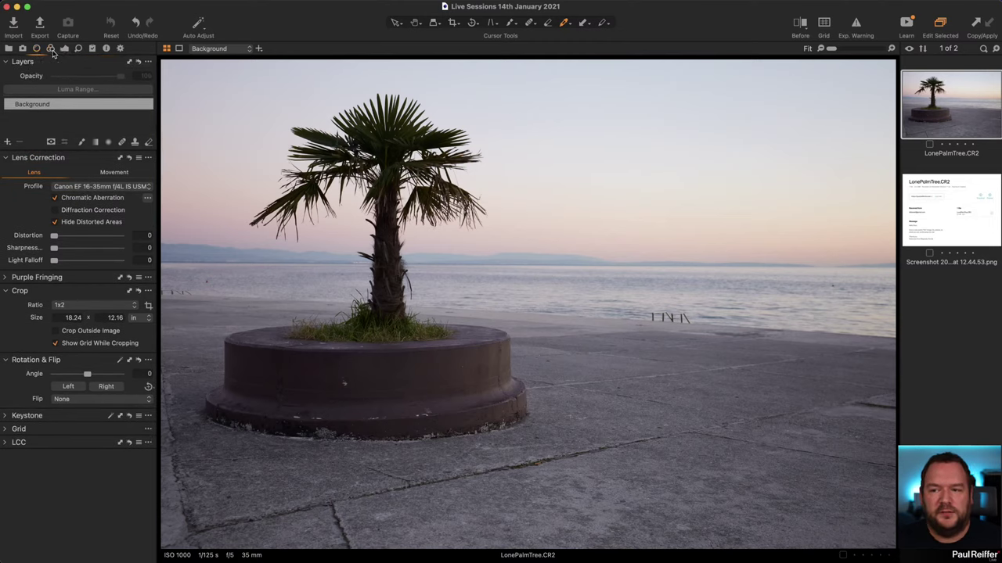
Step: Compare the tool arrangement of the Exposure and Details tool tabs and look through all the Exposure tools
{"action": "left_click", "coordinate": [64, 48]}
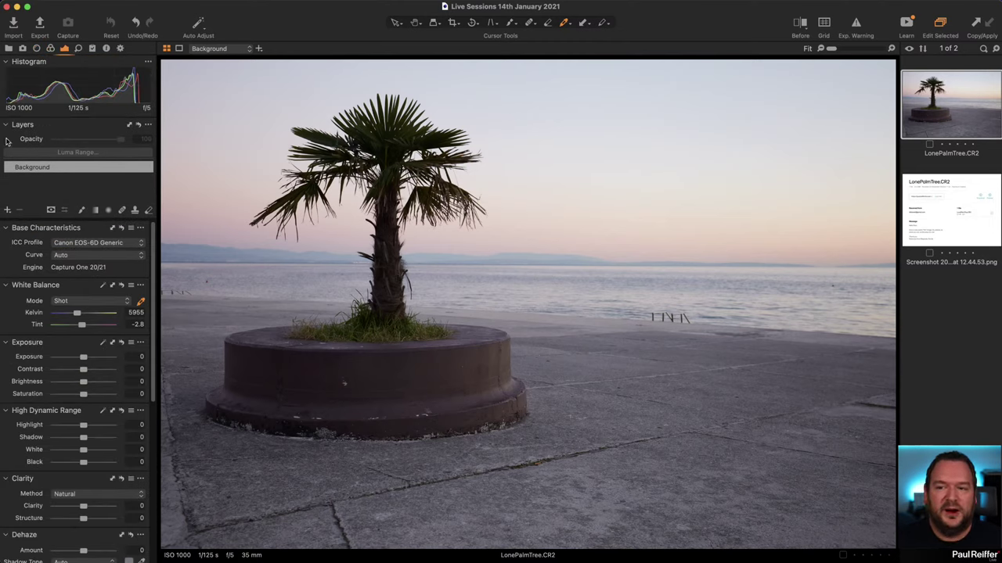
{"action": "left_click", "coordinate": [78, 49]}
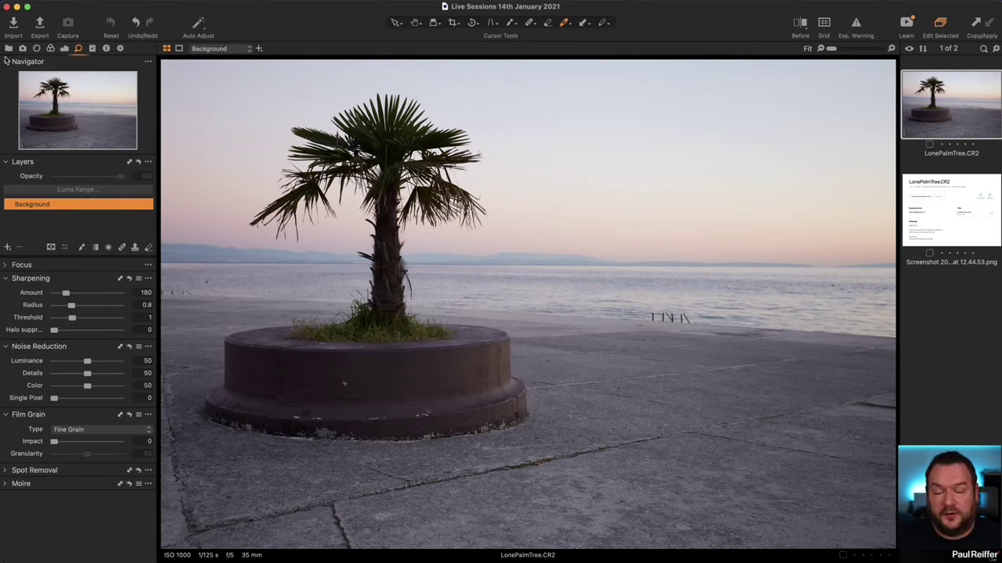
{"action": "left_click", "coordinate": [65, 48]}
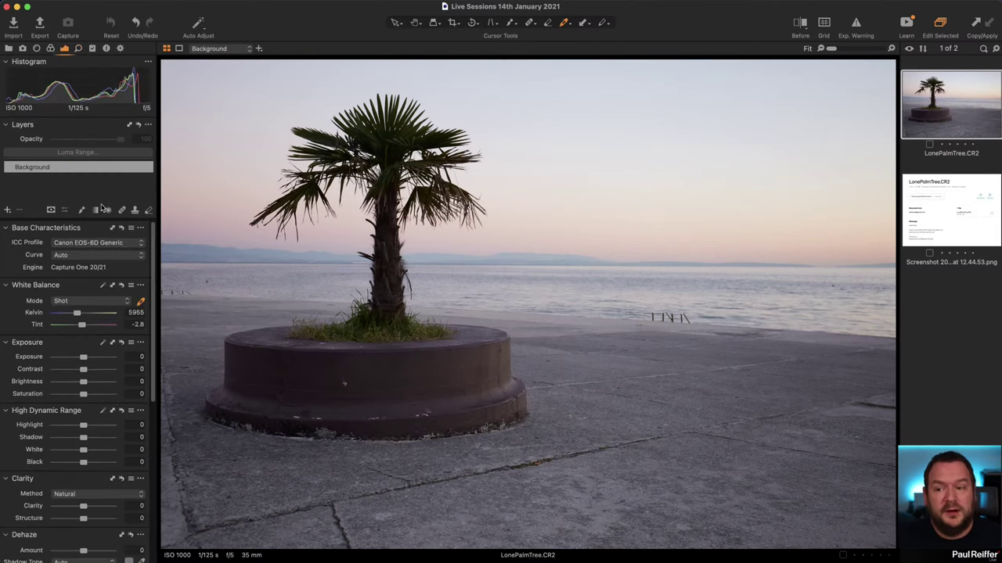
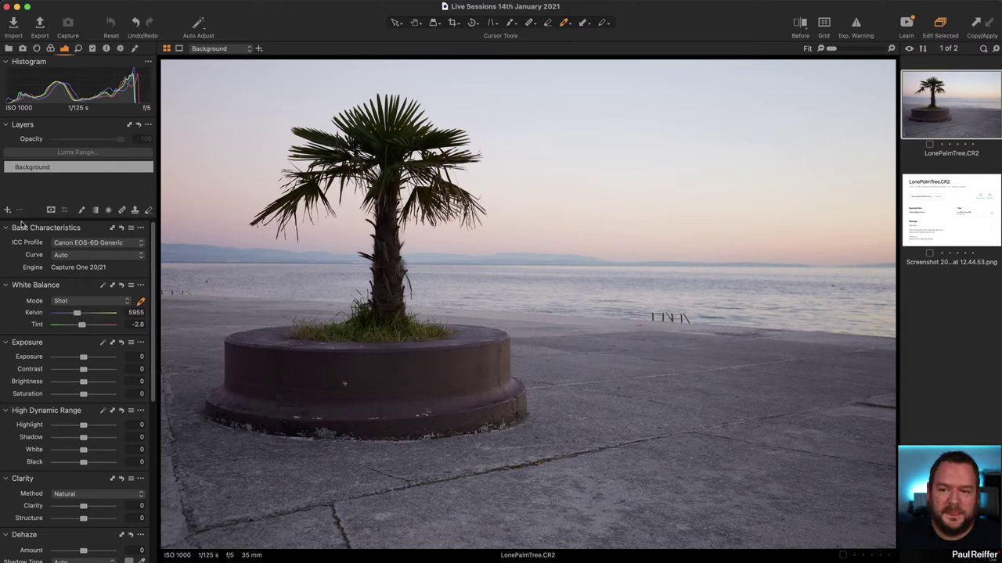
{"action": "scroll", "coordinate": [90, 234], "scroll_direction": "up", "scroll_amount": 1}
{"action": "scroll", "coordinate": [92, 266], "scroll_direction": "down", "scroll_amount": 5}
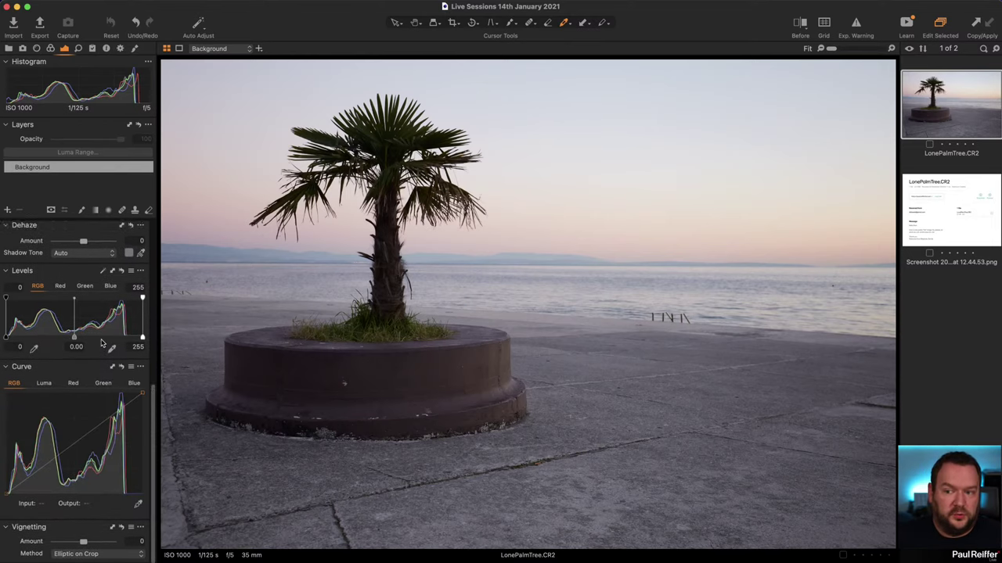
{"action": "scroll", "coordinate": [101, 343], "scroll_direction": "up", "scroll_amount": 5}
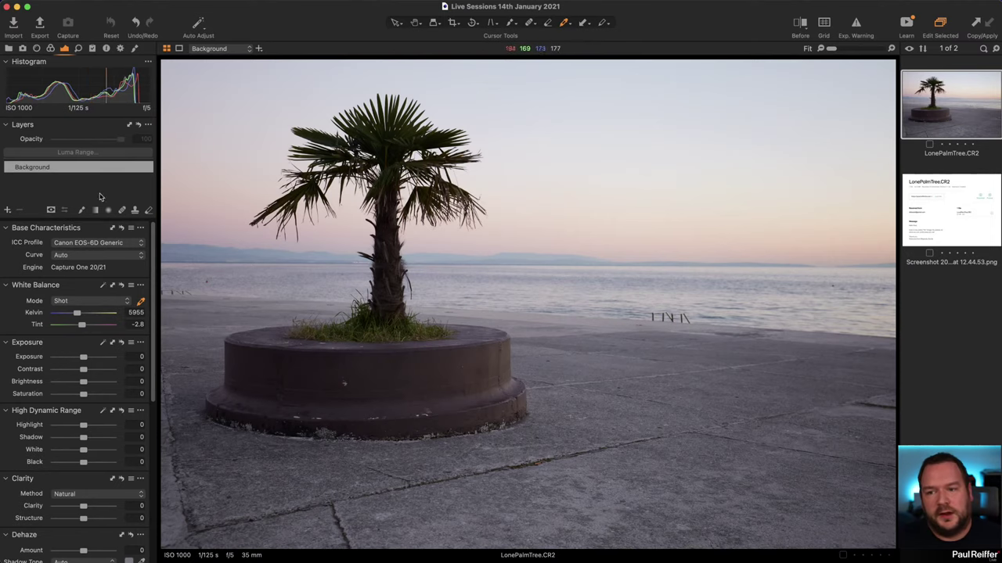
Step: Remove the Histogram tool from the pinned area of the Exposure tool tab
{"action": "scroll", "coordinate": [103, 259], "scroll_direction": "down", "scroll_amount": 8}
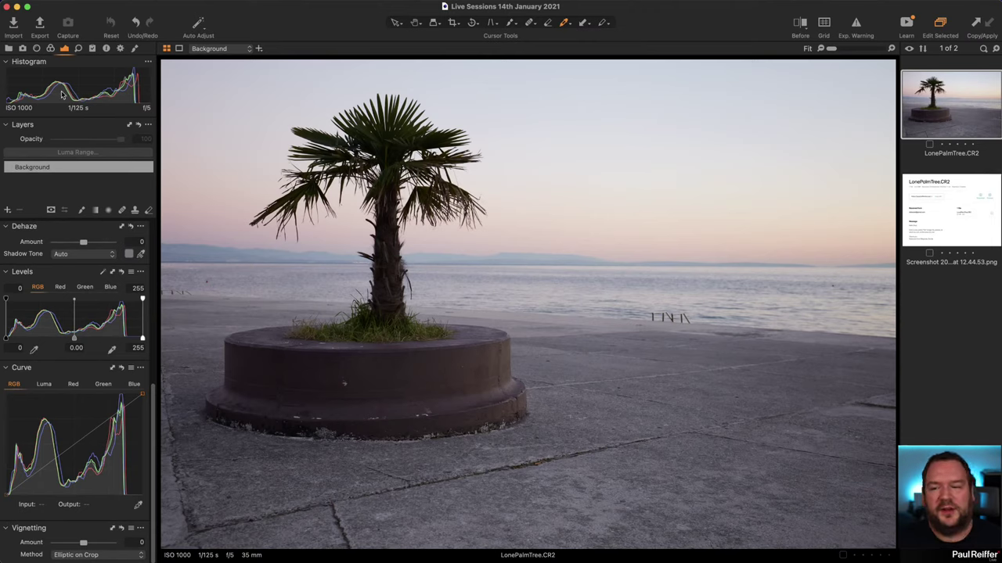
{"action": "left_click", "coordinate": [147, 62]}
{"action": "left_click", "coordinate": [157, 123]}
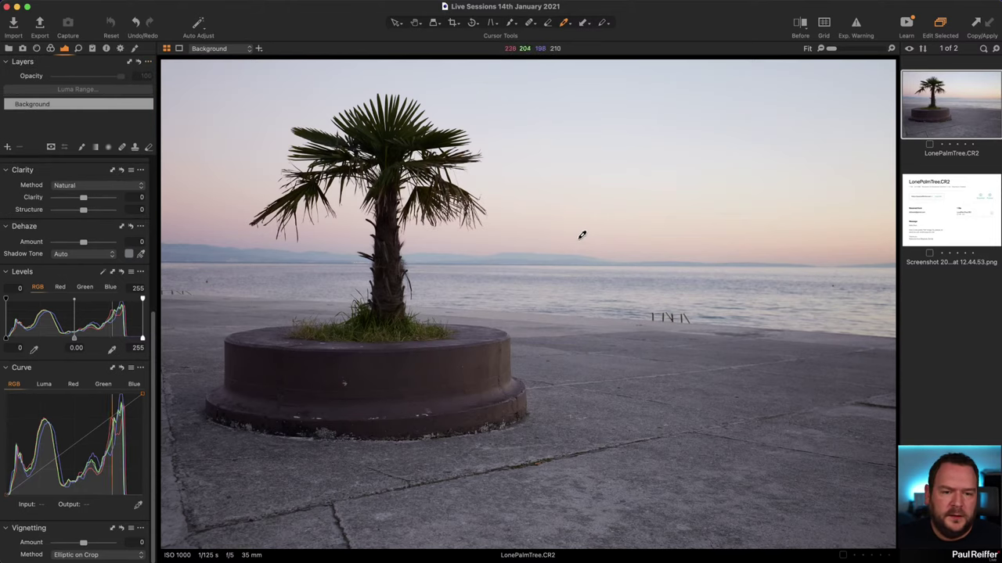
Step: Zoom the photo to 100% around the palm trunk and the horizon to inspect the detail
{"action": "key", "text": "z"}
{"action": "left_click_drag", "start_coordinate": [353, 117], "coordinate": [616, 427]}
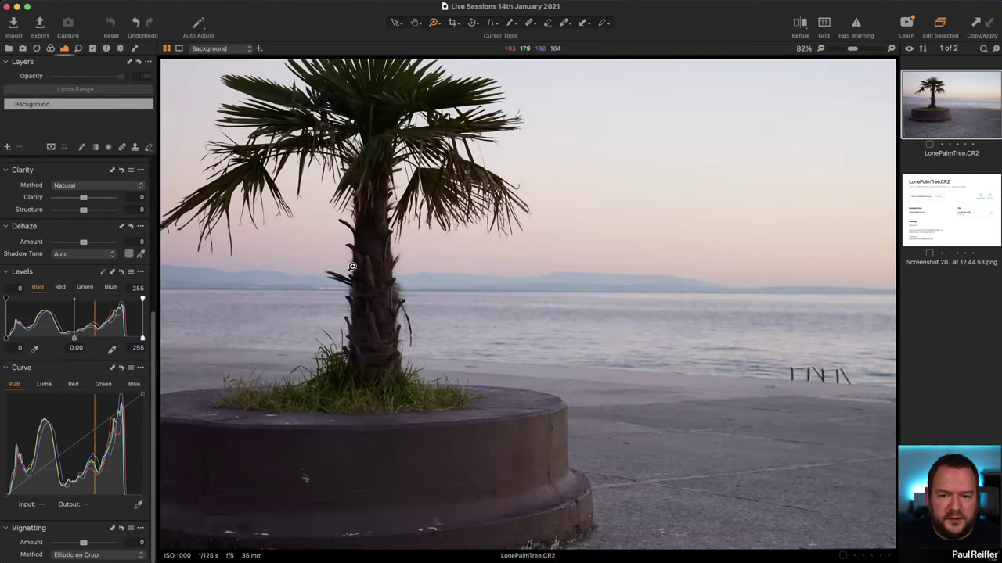
{"action": "left_click", "coordinate": [482, 277]}
{"action": "left_click", "coordinate": [595, 316]}
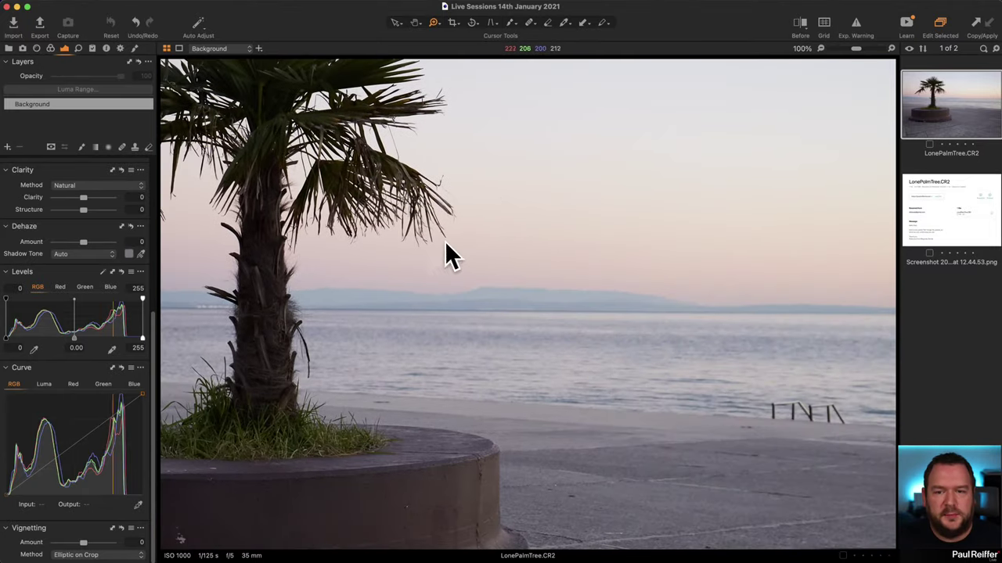
Step: Create a floating Histogram tool, widen it and place it over the sky of the photo
{"action": "left_click", "coordinate": [280, 9]}
{"action": "mouse_move", "coordinate": [358, 26]}
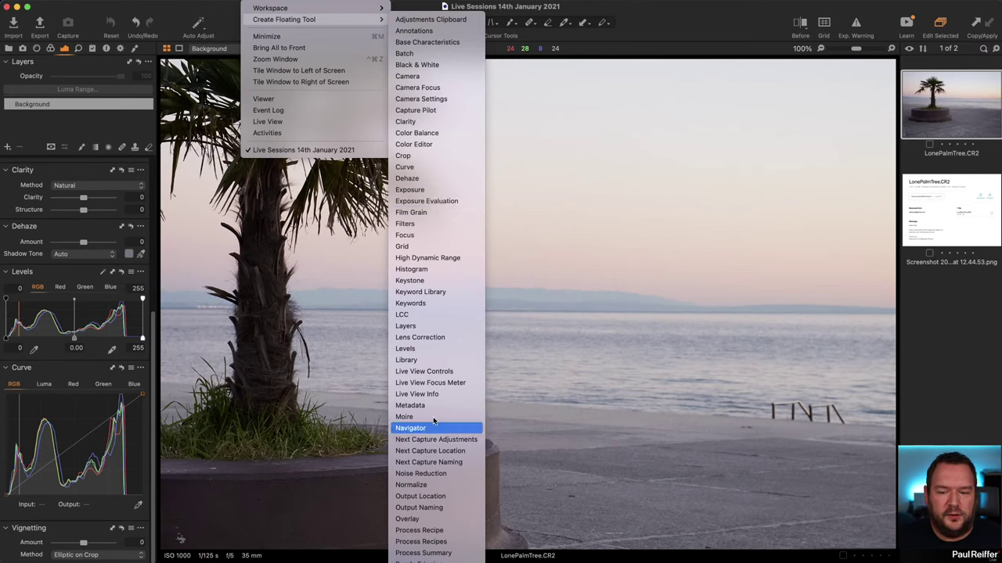
{"action": "left_click", "coordinate": [434, 269]}
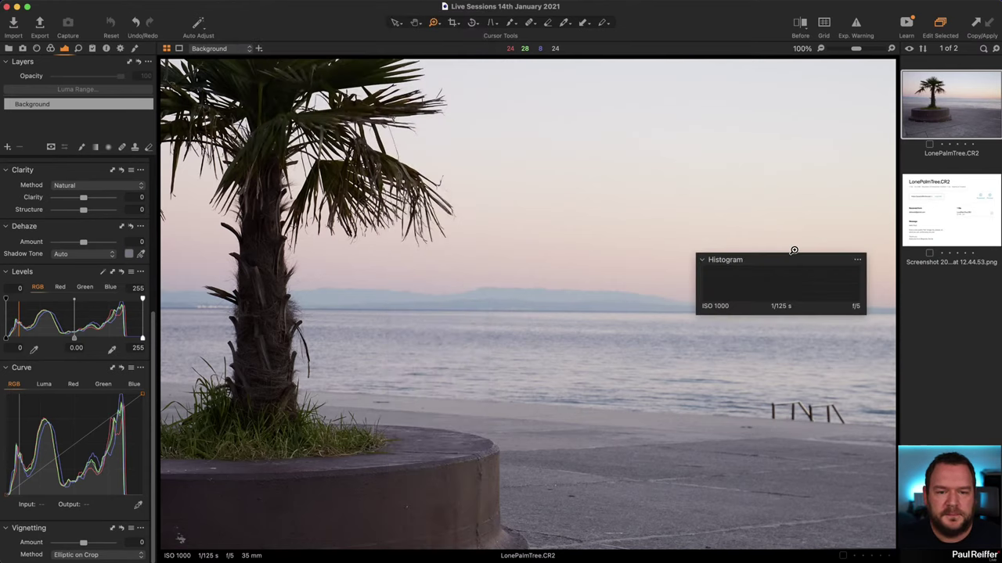
{"action": "left_click_drag", "start_coordinate": [787, 258], "coordinate": [676, 147]}
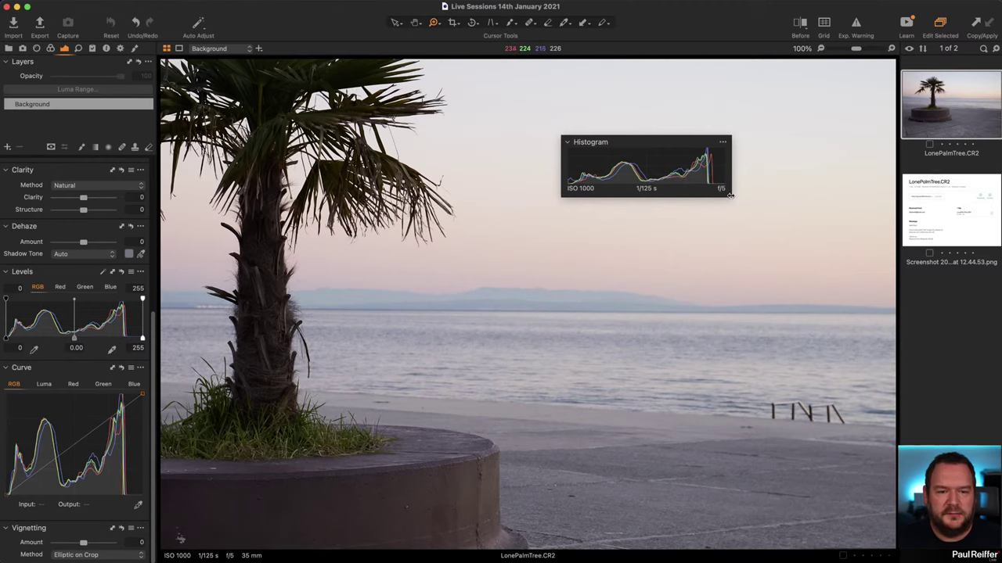
{"action": "left_click_drag", "start_coordinate": [720, 188], "coordinate": [817, 192]}
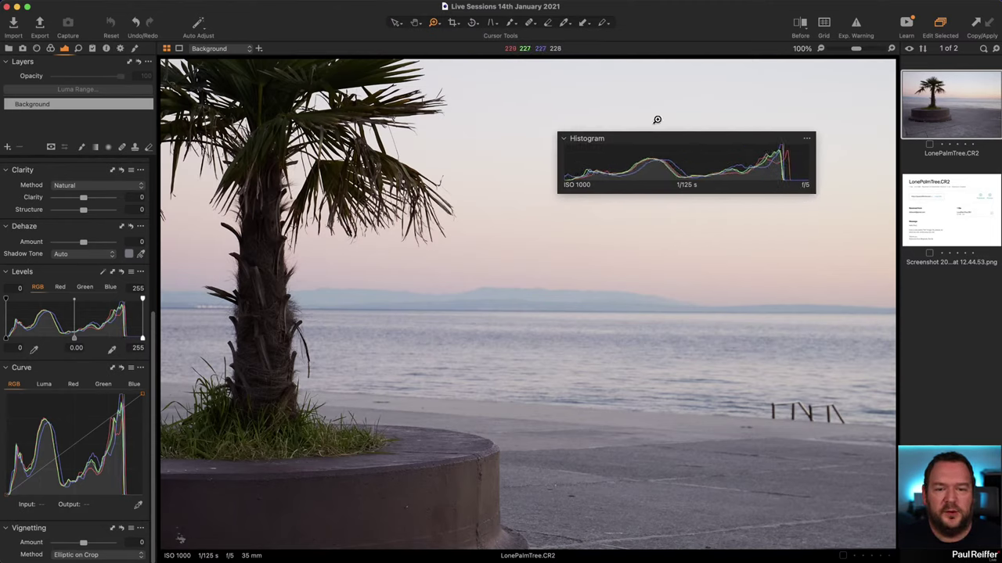
{"action": "left_click_drag", "start_coordinate": [660, 136], "coordinate": [695, 104]}
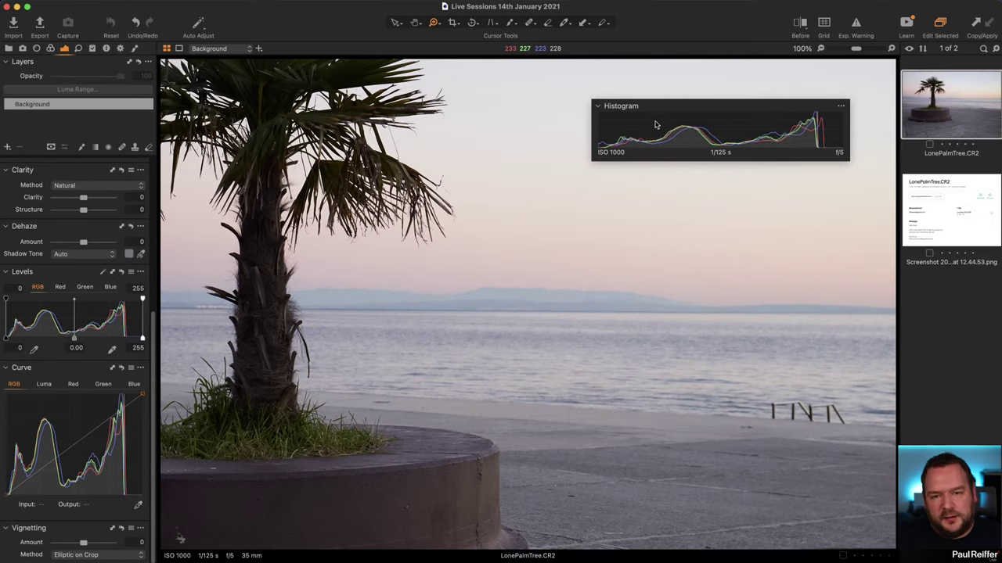
Step: Dock the Histogram above the Layers tool, then pull it back out as a floating tool over the sky
{"action": "left_click_drag", "start_coordinate": [649, 109], "coordinate": [63, 78]}
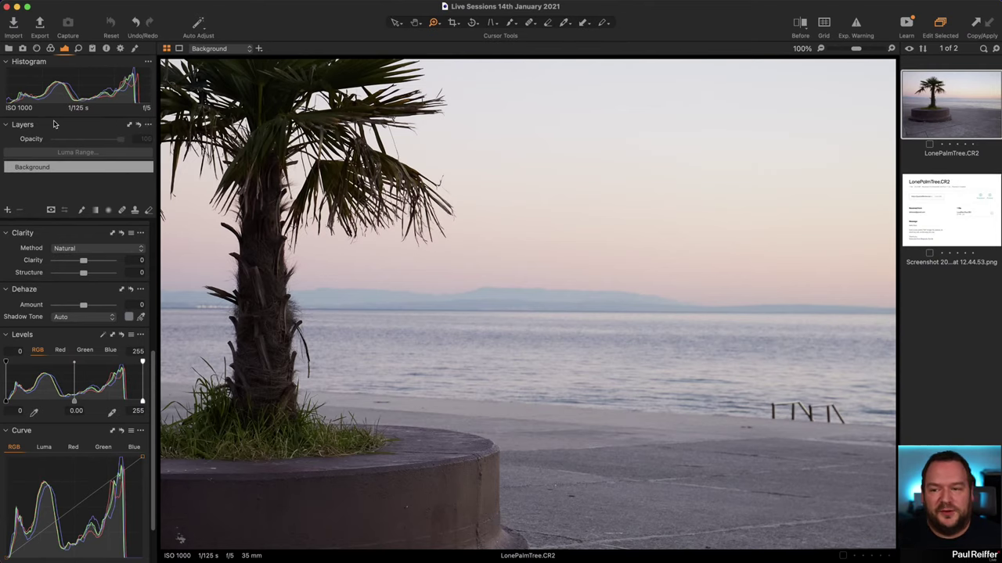
{"action": "left_click_drag", "start_coordinate": [28, 65], "coordinate": [451, 129]}
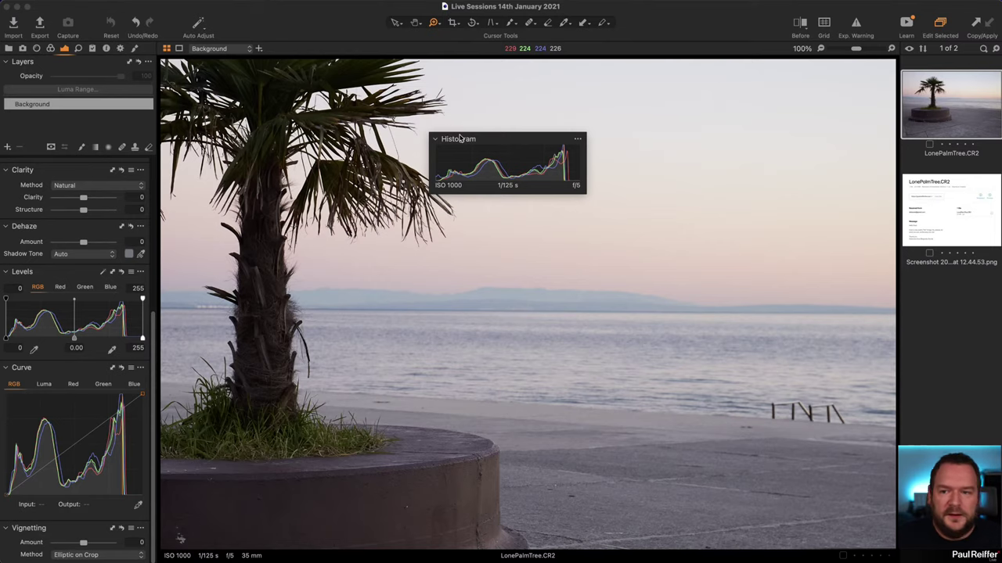
{"action": "left_click", "coordinate": [461, 275]}
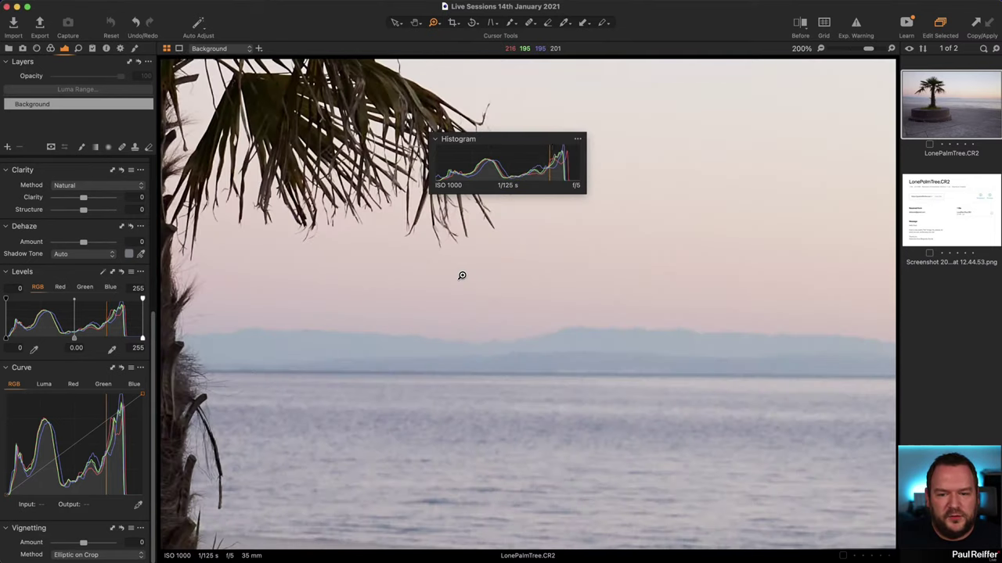
{"action": "left_click", "coordinate": [464, 290]}
{"action": "left_click_drag", "start_coordinate": [519, 143], "coordinate": [725, 199]}
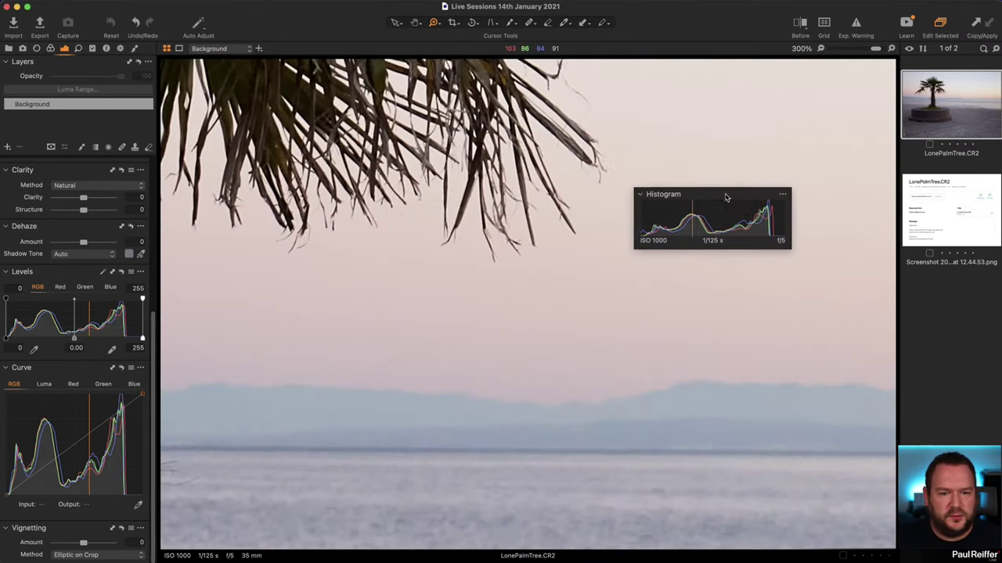
Step: Raise the photo's Exposure to 0.77
{"action": "scroll", "coordinate": [83, 297], "scroll_direction": "up", "scroll_amount": 8}
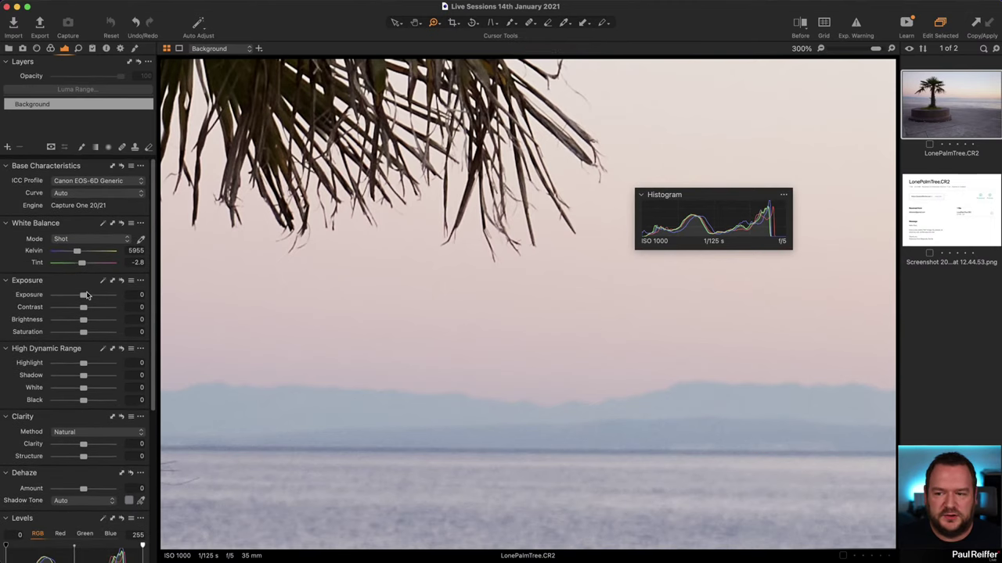
{"action": "left_click_drag", "start_coordinate": [84, 298], "coordinate": [89, 298]}
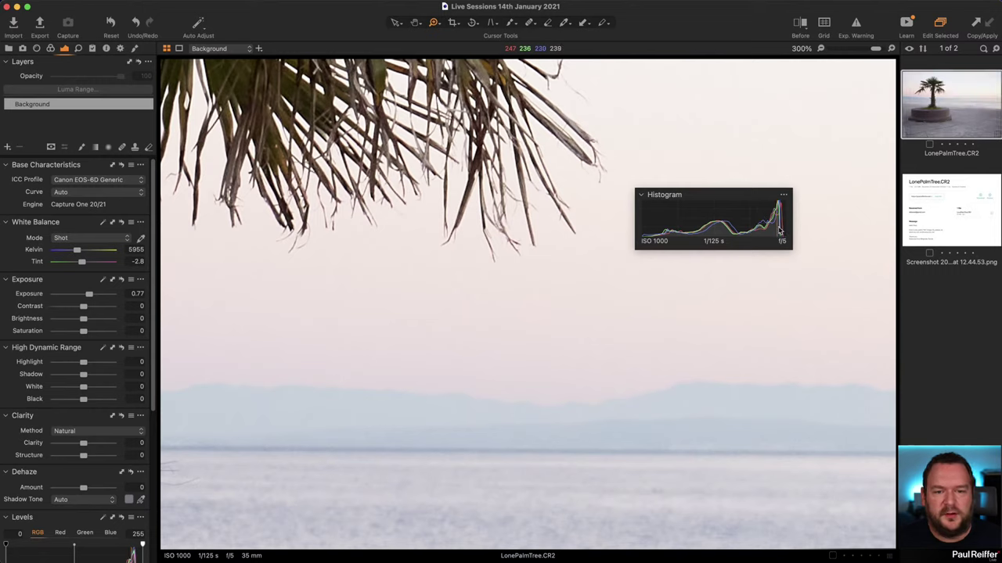
Step: Widen the floating Histogram and dock it above Layers in the pinned area of the Exposure tool tab
{"action": "left_click_drag", "start_coordinate": [633, 240], "coordinate": [534, 240]}
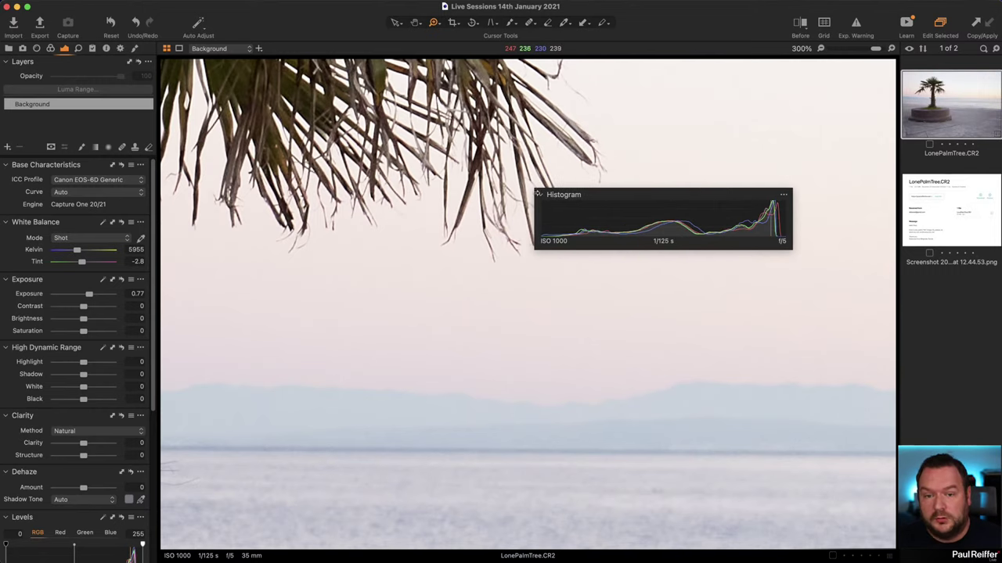
{"action": "left_click_drag", "start_coordinate": [536, 194], "coordinate": [383, 172]}
{"action": "left_click_drag", "start_coordinate": [243, 135], "coordinate": [47, 67]}
Step: Detach the Levels tool from the Exposure tool tab, float it over the photo and stretch it wider
{"action": "scroll", "coordinate": [36, 275], "scroll_direction": "down", "scroll_amount": 5}
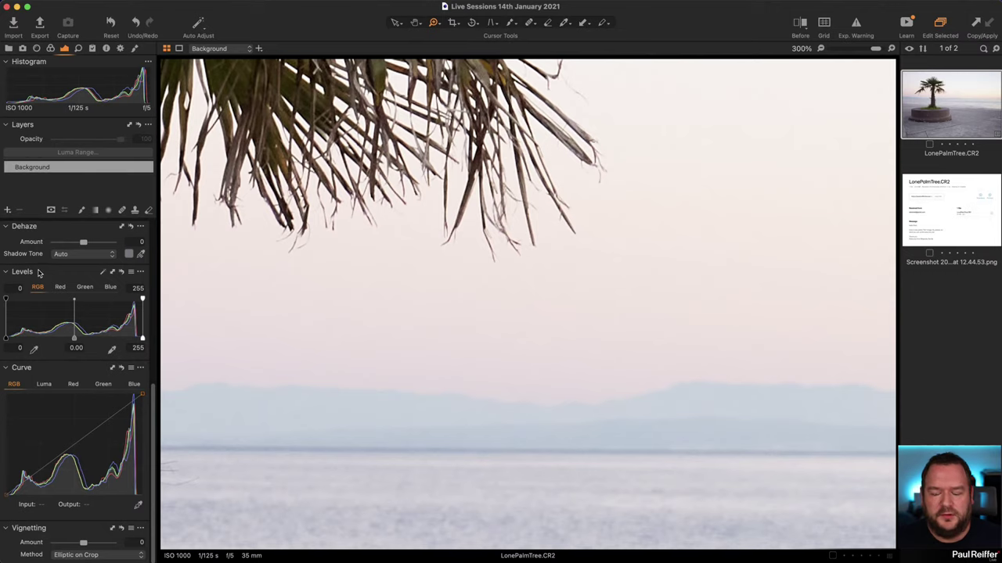
{"action": "left_click_drag", "start_coordinate": [42, 273], "coordinate": [505, 268]}
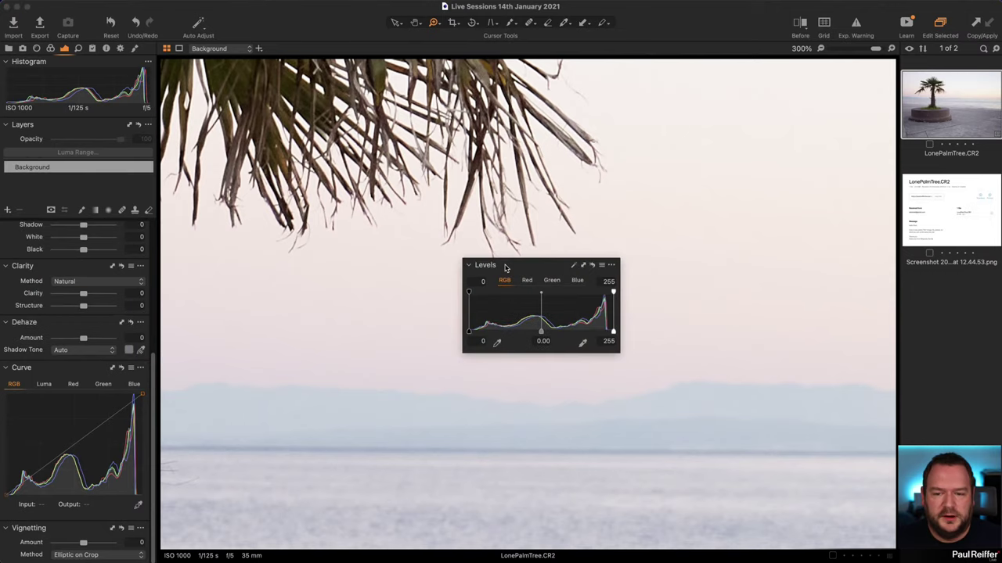
{"action": "left_click", "coordinate": [619, 346]}
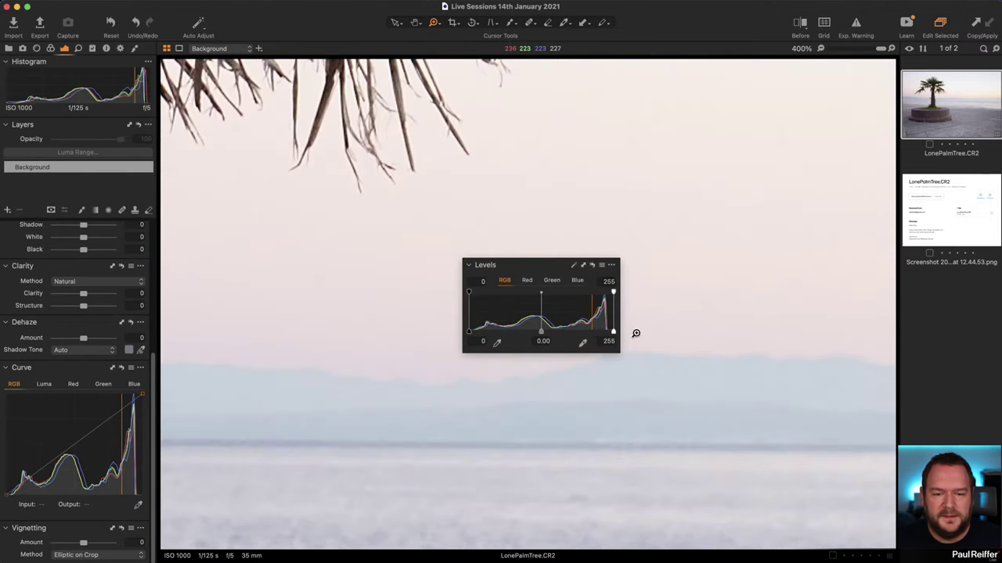
{"action": "key", "text": "super+minus"}
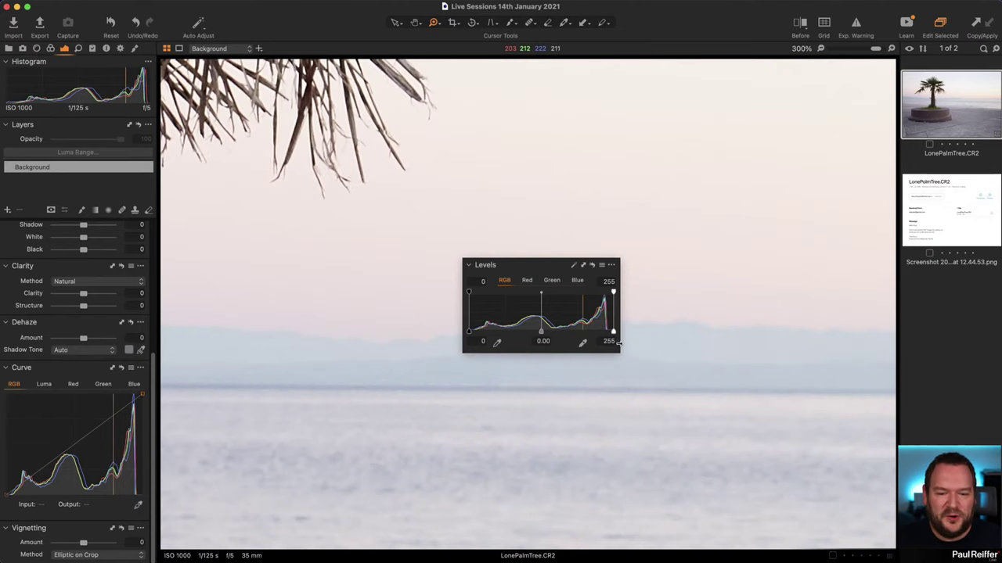
{"action": "left_click_drag", "start_coordinate": [618, 342], "coordinate": [853, 370]}
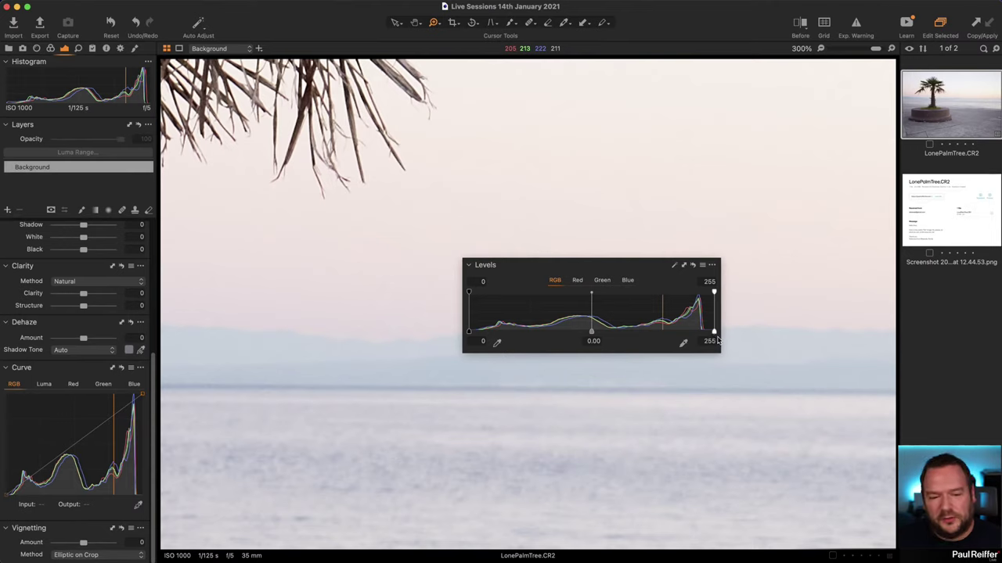
Step: Set the RGB input Levels to shadow 9, midtone -0.33 and highlight 248
{"action": "left_click_drag", "start_coordinate": [714, 333], "coordinate": [708, 333]}
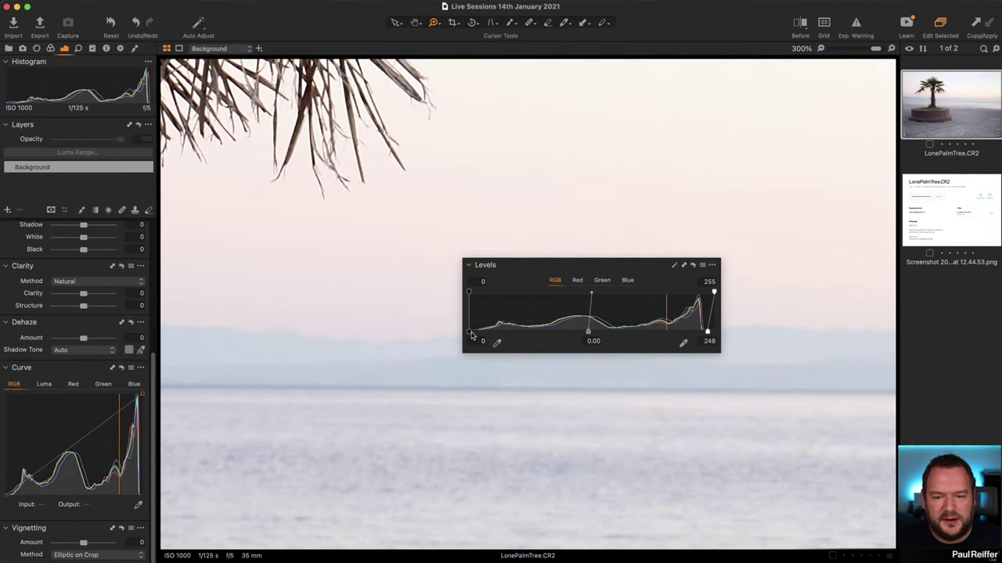
{"action": "left_click_drag", "start_coordinate": [468, 331], "coordinate": [477, 333]}
{"action": "left_click_drag", "start_coordinate": [593, 333], "coordinate": [631, 333]}
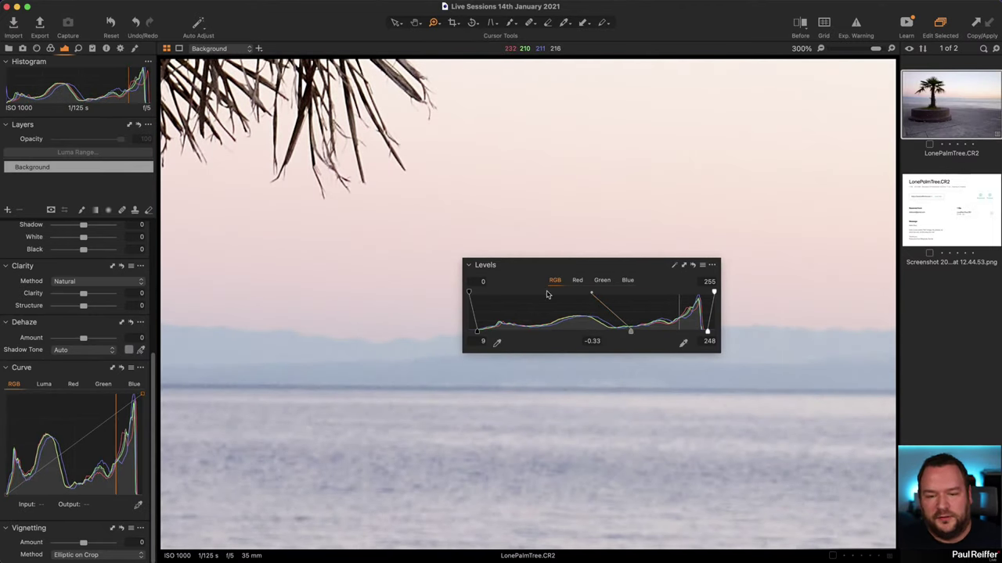
Step: Dock the floating Levels tool between Dehaze and Curve and reset its adjustments
{"action": "left_click", "coordinate": [712, 266]}
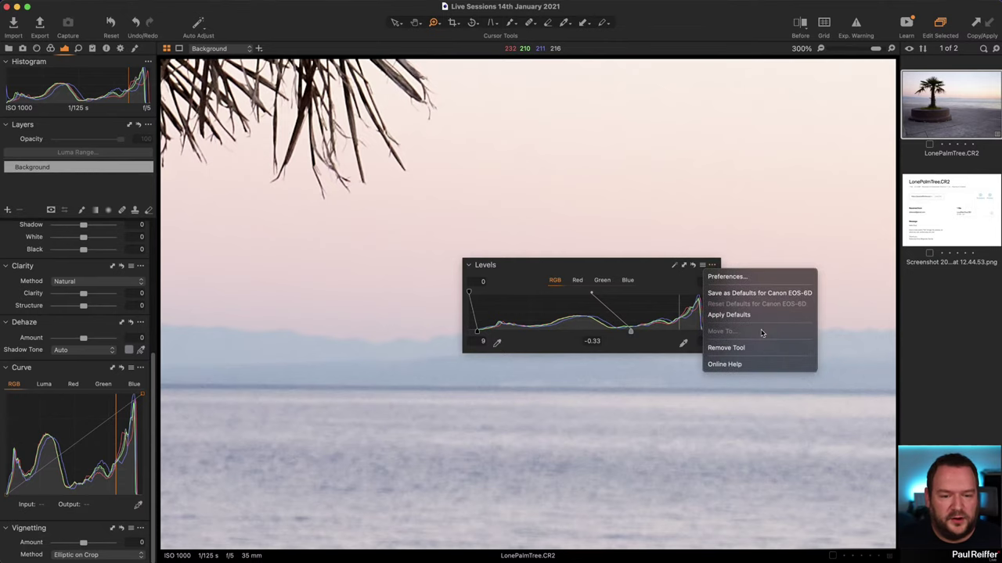
{"action": "left_click", "coordinate": [592, 266]}
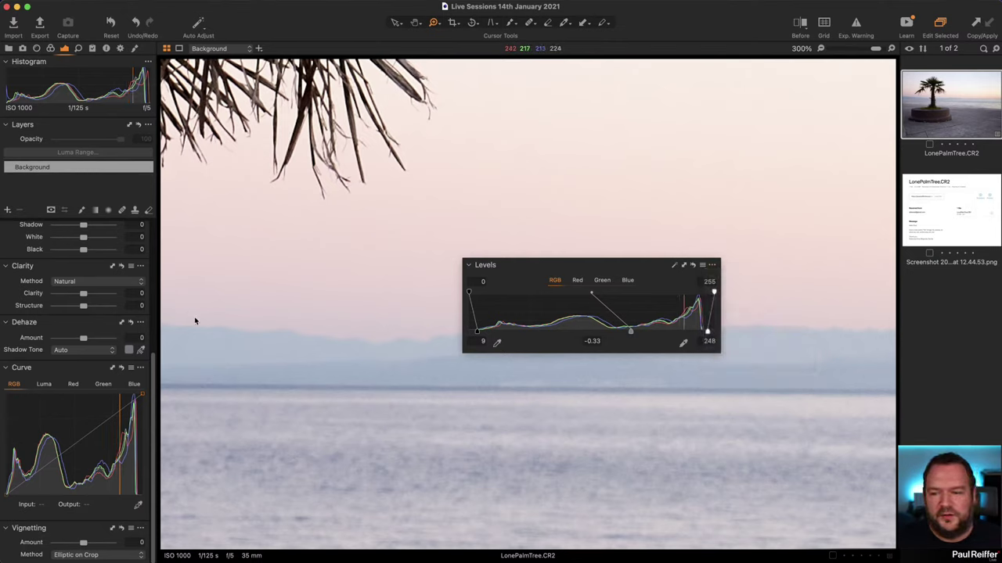
{"action": "left_click_drag", "start_coordinate": [548, 264], "coordinate": [72, 395]}
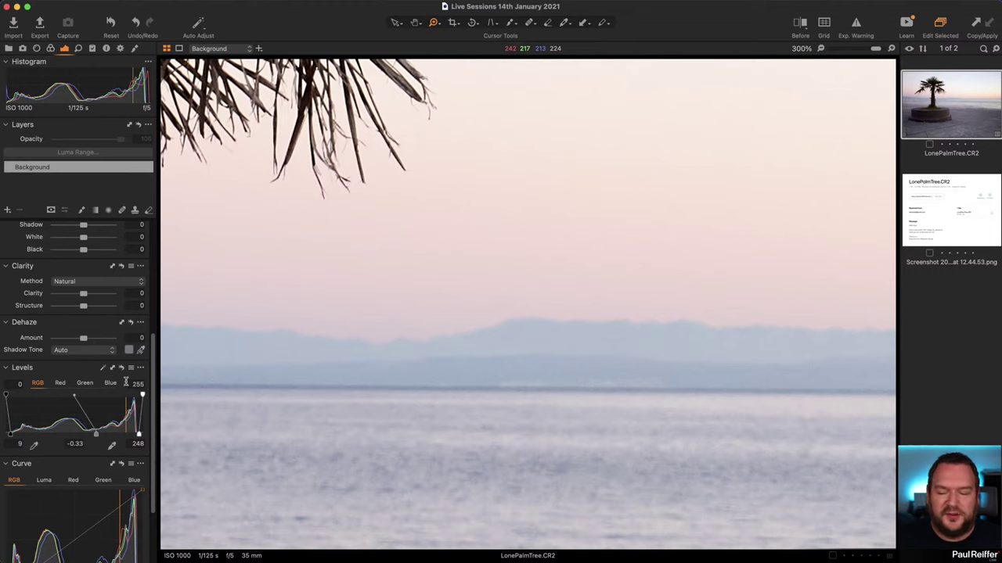
{"action": "left_click", "coordinate": [121, 368]}
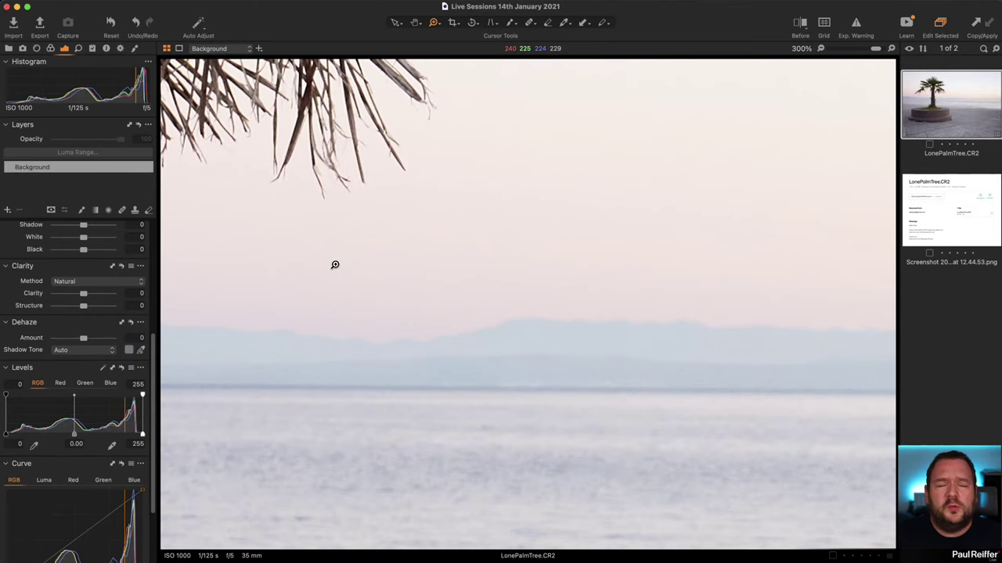
Step: Fit the whole photo in the viewer and reset the Exposure value to 0
{"action": "key", "text": "super+0"}
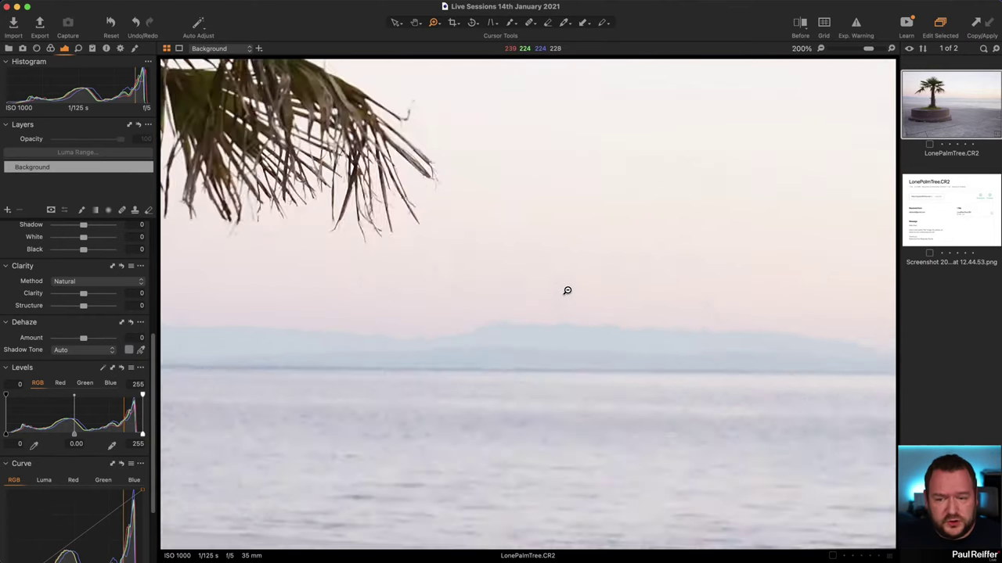
{"action": "scroll", "coordinate": [89, 360], "scroll_direction": "up", "scroll_amount": 5}
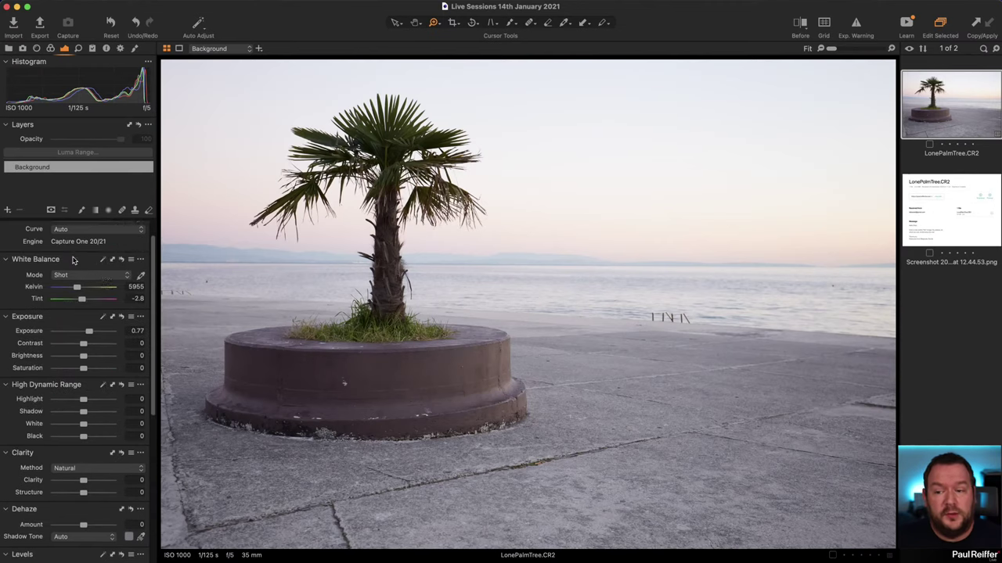
{"action": "double_click", "coordinate": [89, 357]}
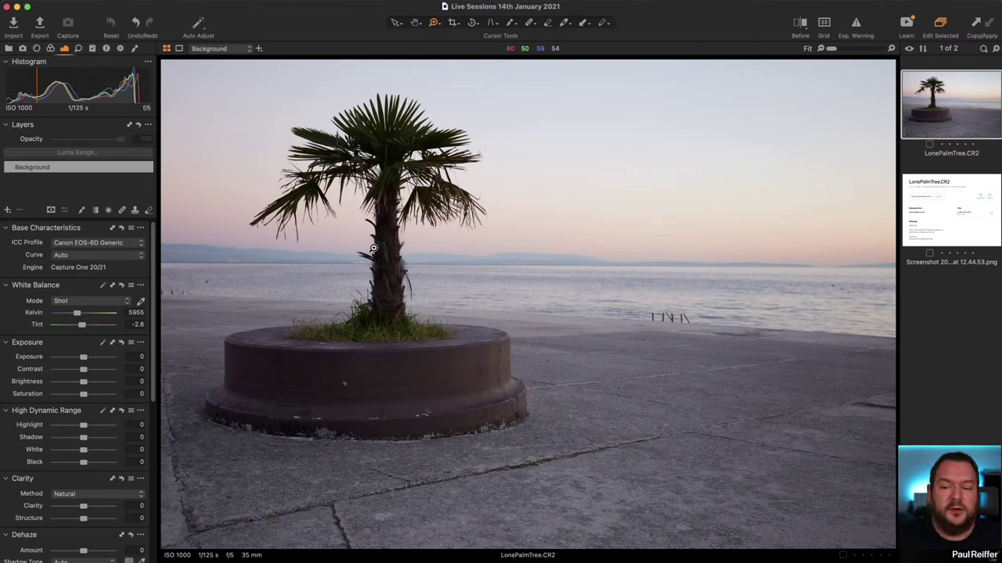
Step: Look at the options for pinning or removing the Dehaze tool without choosing one
{"action": "scroll", "coordinate": [12, 376], "scroll_direction": "down", "scroll_amount": 8}
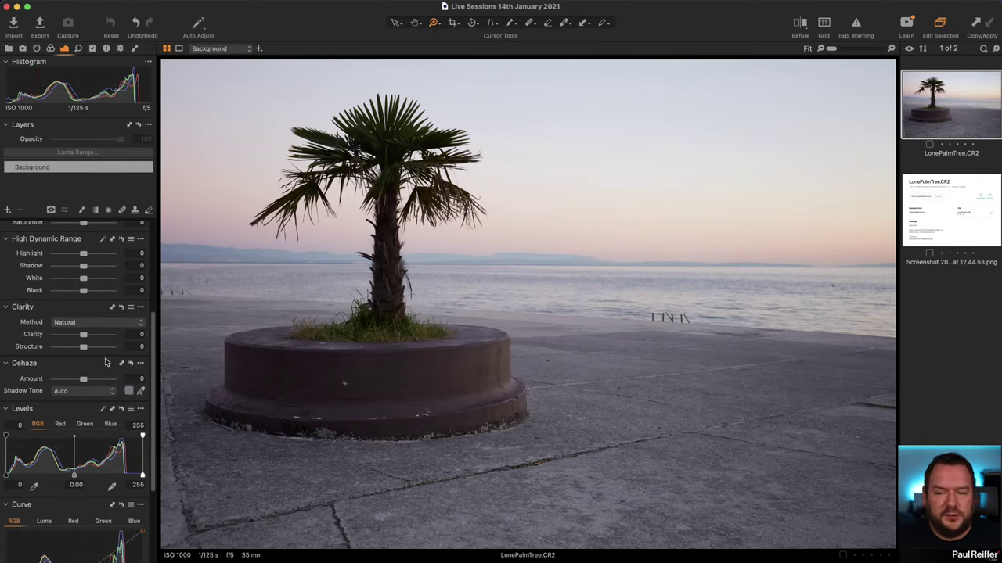
{"action": "left_click", "coordinate": [140, 363]}
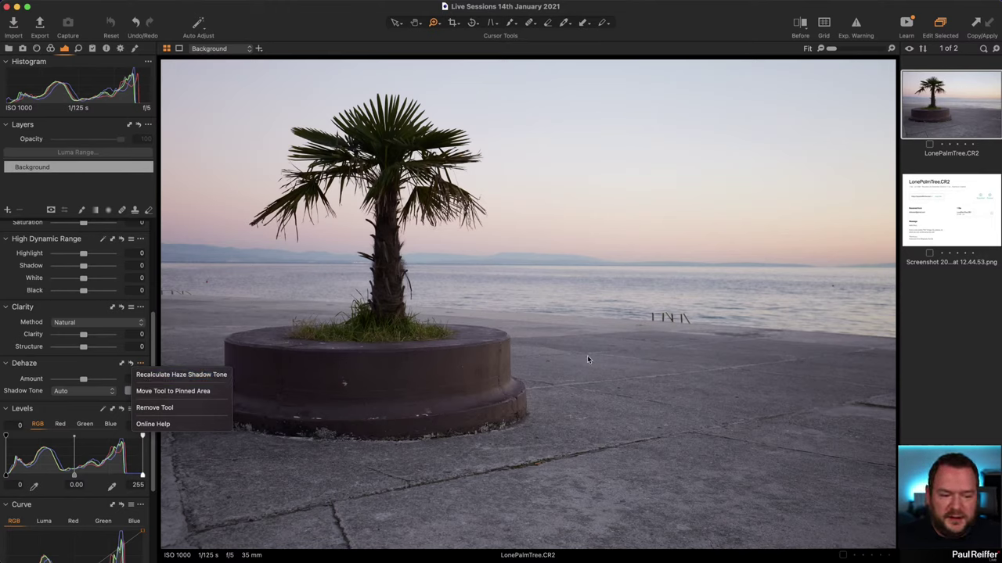
{"action": "left_click", "coordinate": [75, 365]}
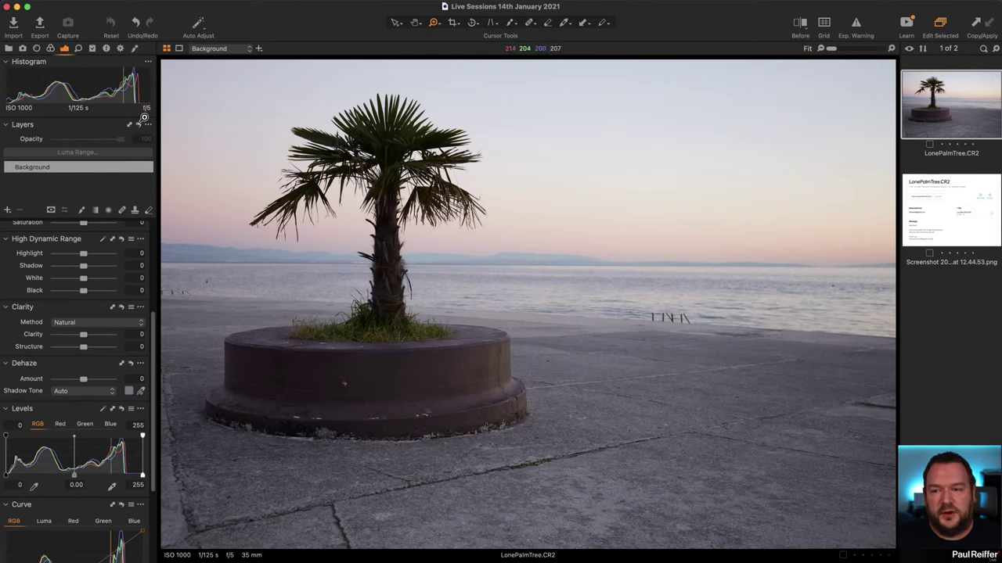
Step: Open the All Images collection of the catalog in the Library
{"action": "left_click", "coordinate": [9, 49]}
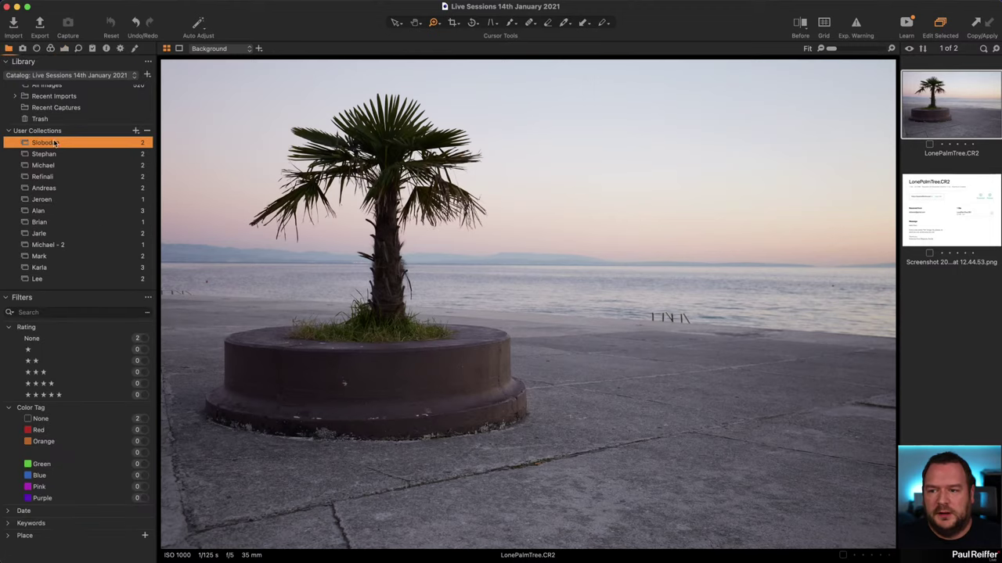
{"action": "scroll", "coordinate": [54, 101], "scroll_direction": "up", "scroll_amount": 2}
{"action": "left_click", "coordinate": [52, 102]}
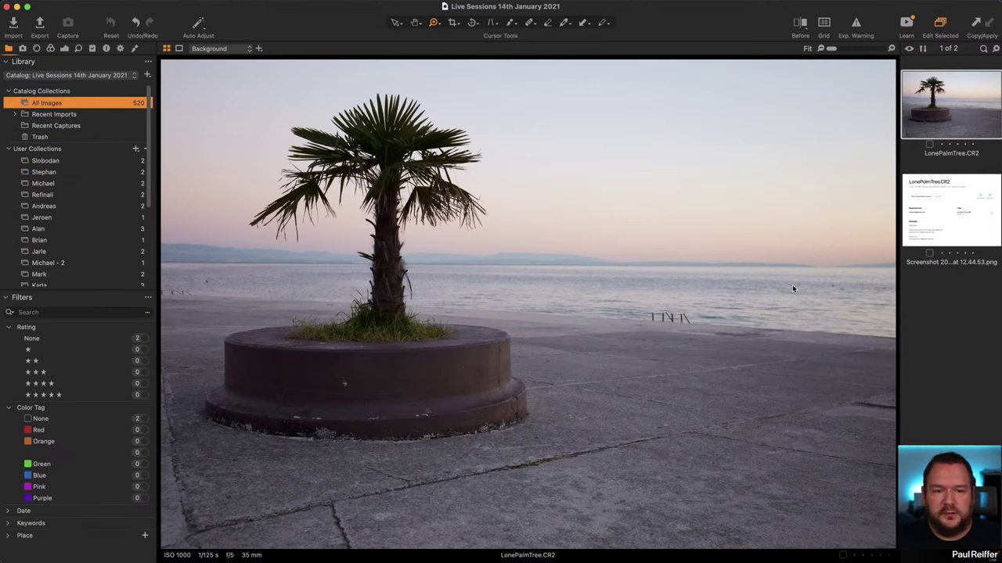
Step: Browse the thumbnails of all catalog images with the viewer hidden, then bring the viewer back
{"action": "key", "text": "super+alt+v"}
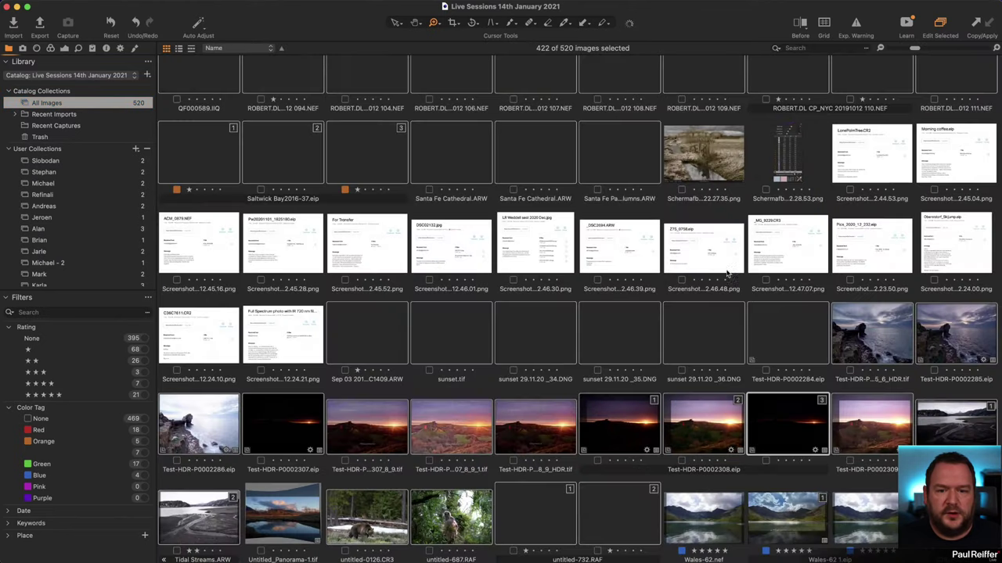
{"action": "scroll", "coordinate": [569, 290], "scroll_direction": "down", "scroll_amount": 15}
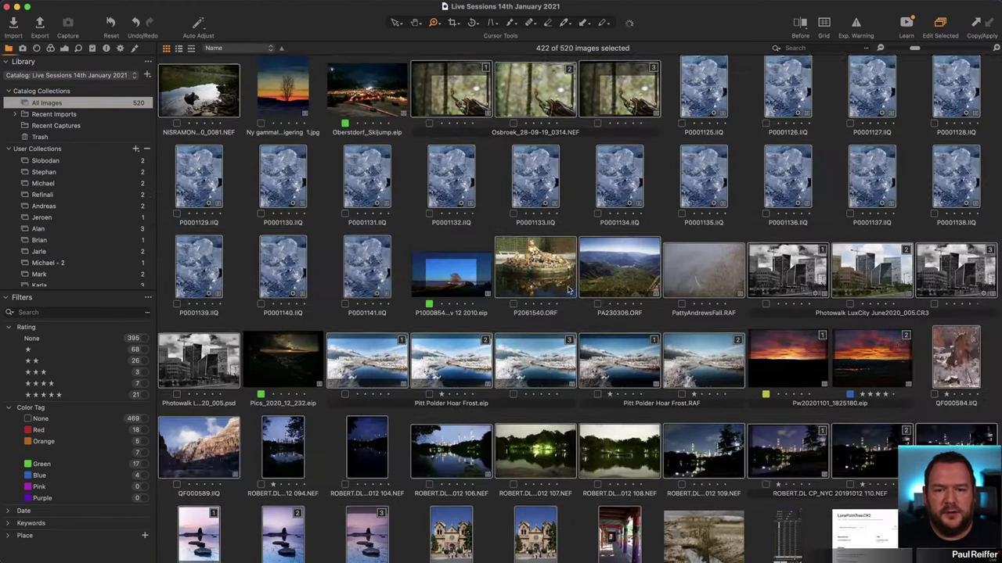
{"action": "scroll", "coordinate": [567, 289], "scroll_direction": "up", "scroll_amount": 3}
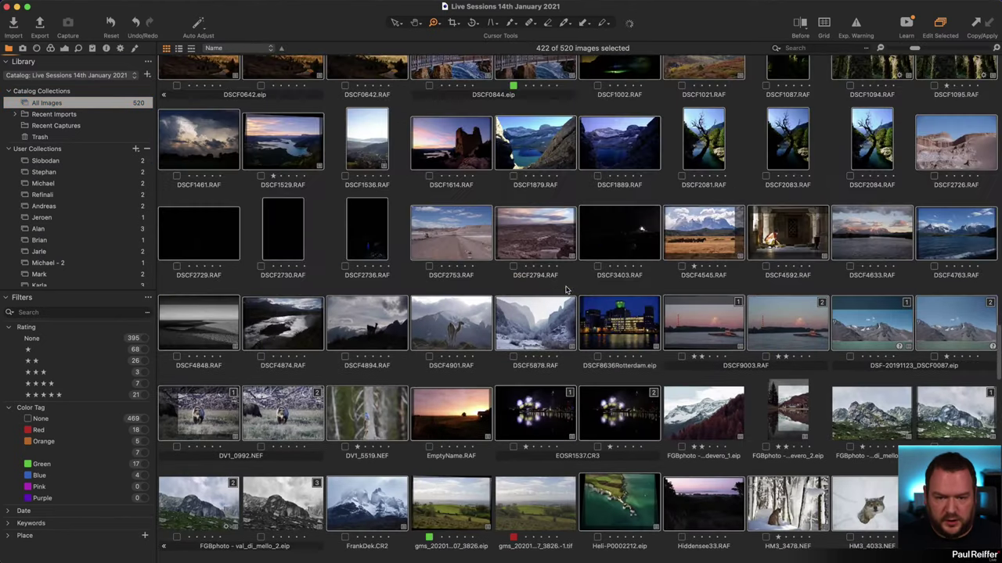
{"action": "key", "text": "super+alt+v"}
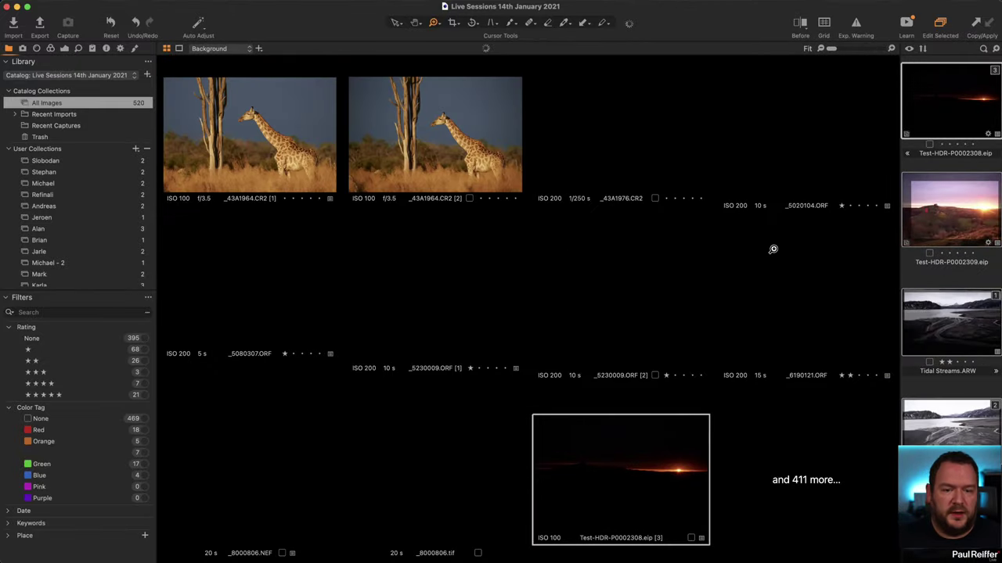
Step: Open the first user collection in the Library to show LonePalmTree.CR2
{"action": "left_click", "coordinate": [45, 161]}
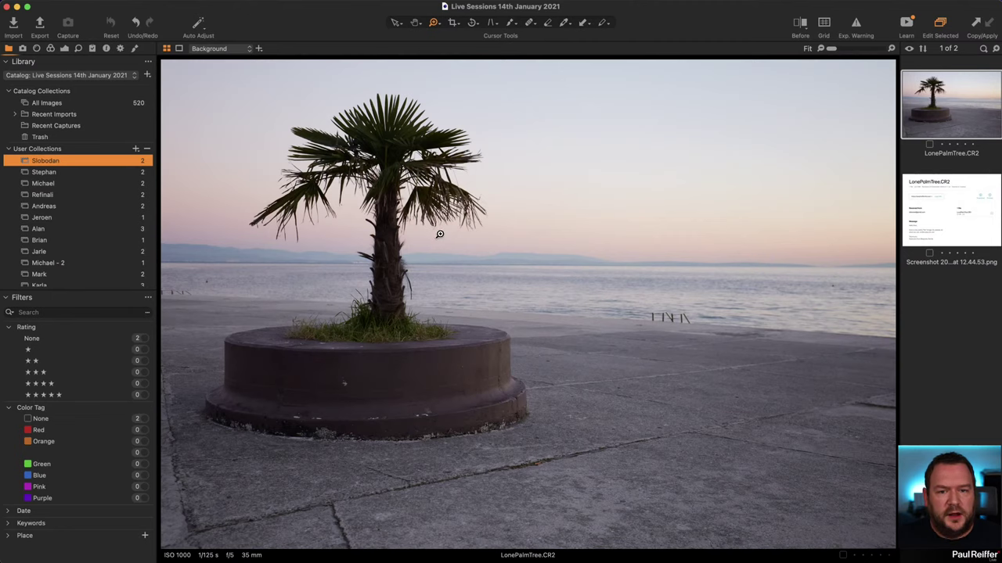
Step: Place the browser below the viewer, and then return it to the viewer's right side
{"action": "left_click", "coordinate": [234, 2]}
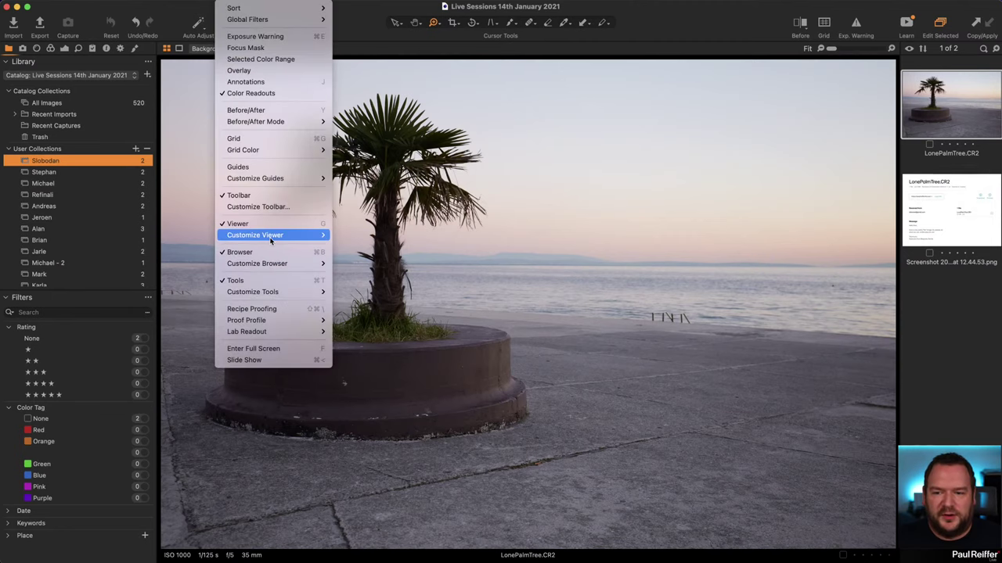
{"action": "mouse_move", "coordinate": [287, 266]}
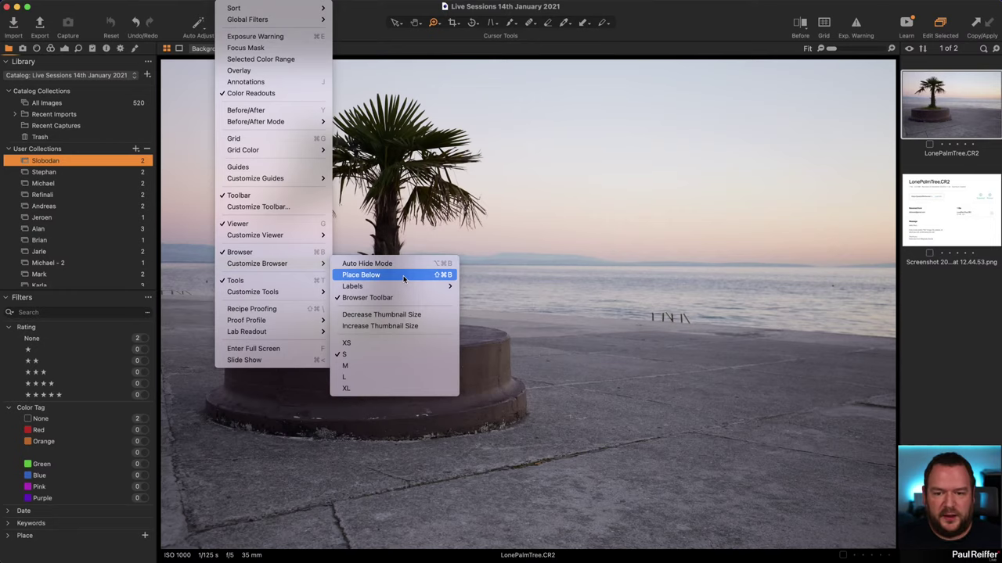
{"action": "left_click", "coordinate": [403, 278]}
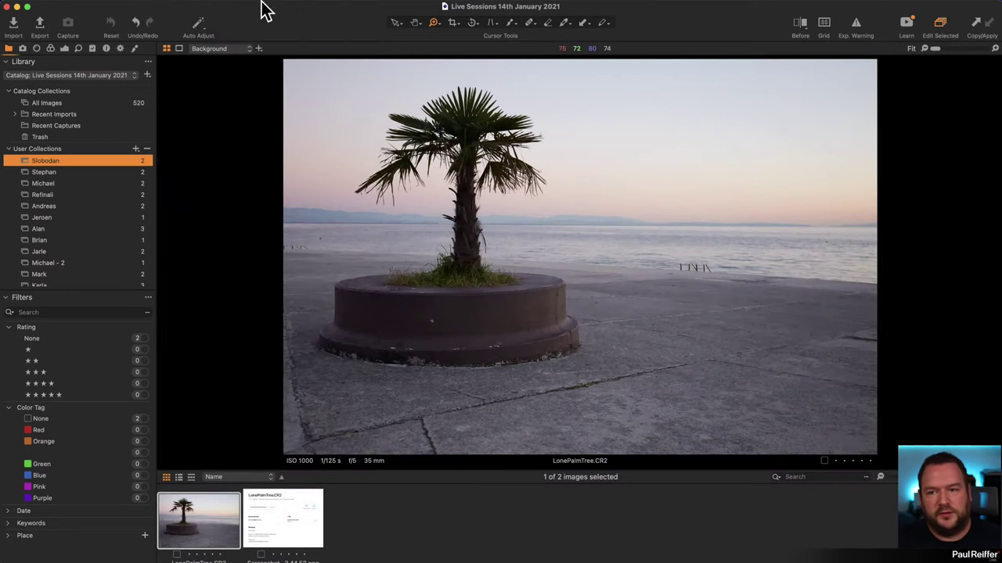
{"action": "left_click", "coordinate": [229, 0]}
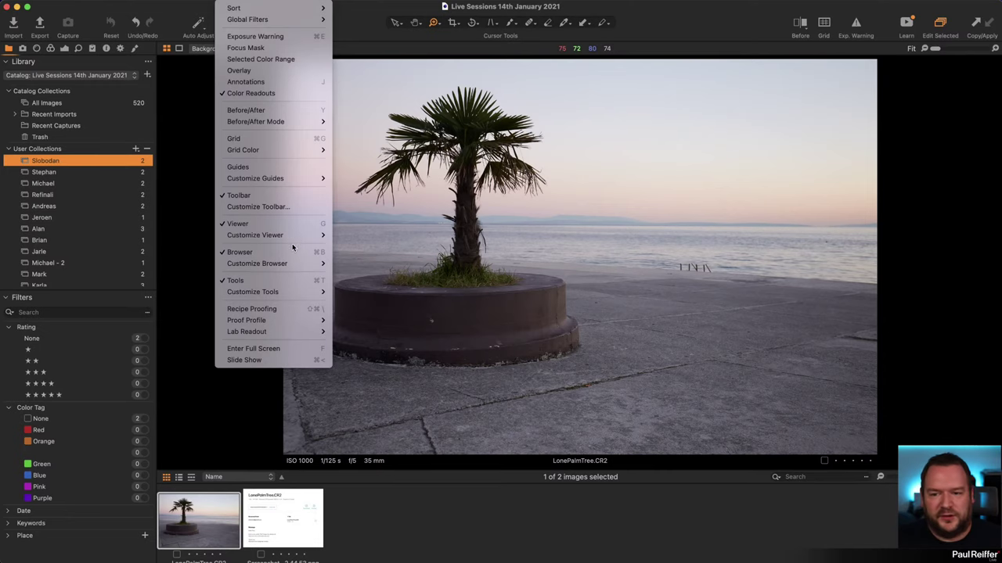
{"action": "mouse_move", "coordinate": [257, 264]}
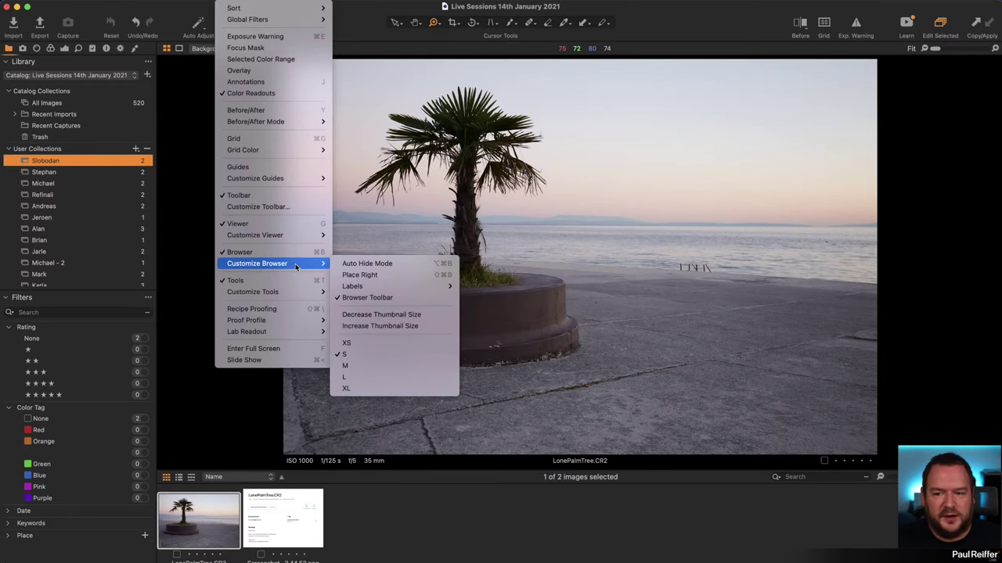
{"action": "left_click", "coordinate": [391, 275]}
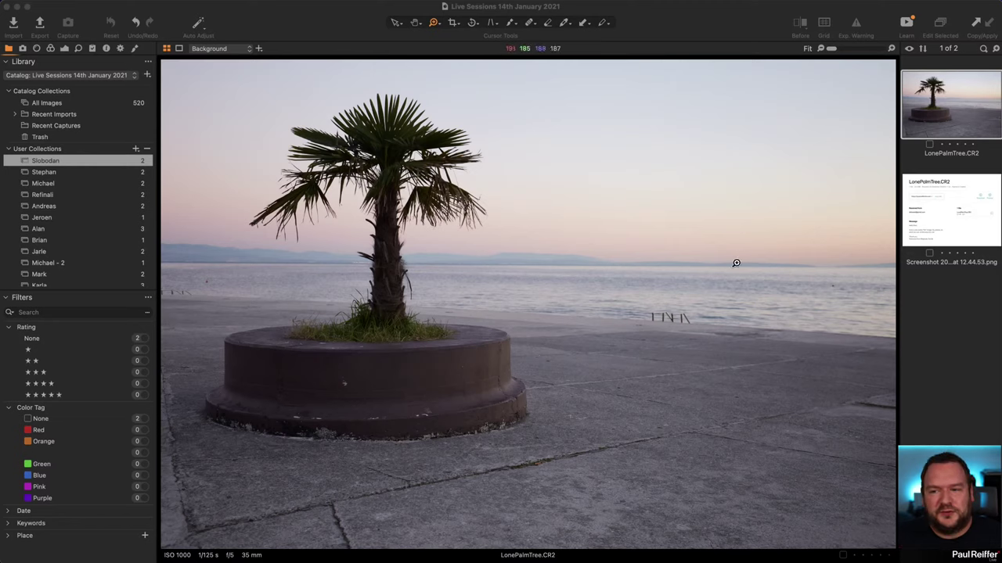
Step: Open the Exposure tool tab and move the Levels tool between White Balance and Exposure
{"action": "left_click", "coordinate": [68, 51]}
{"action": "left_click", "coordinate": [65, 48]}
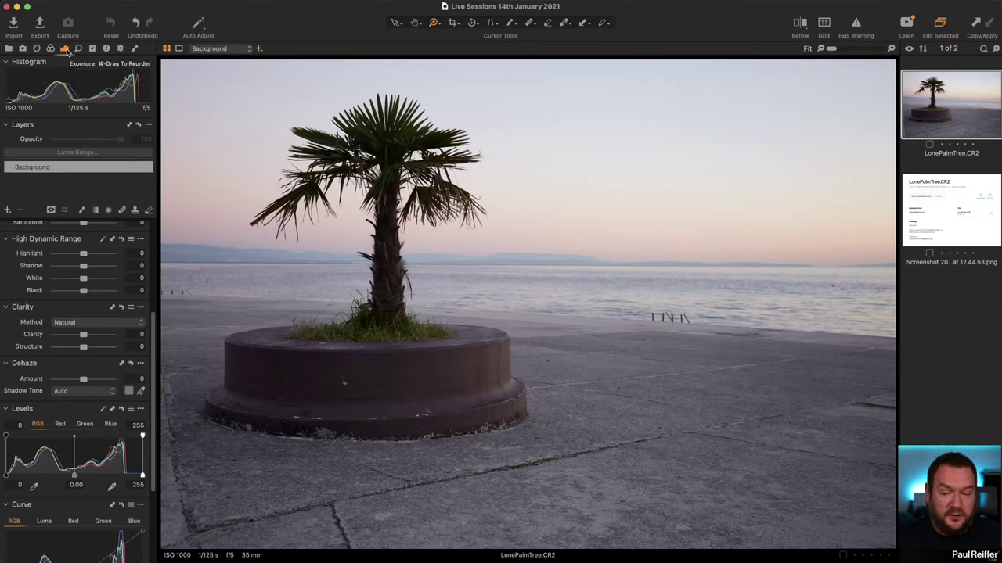
{"action": "scroll", "coordinate": [56, 314], "scroll_direction": "up", "scroll_amount": 5}
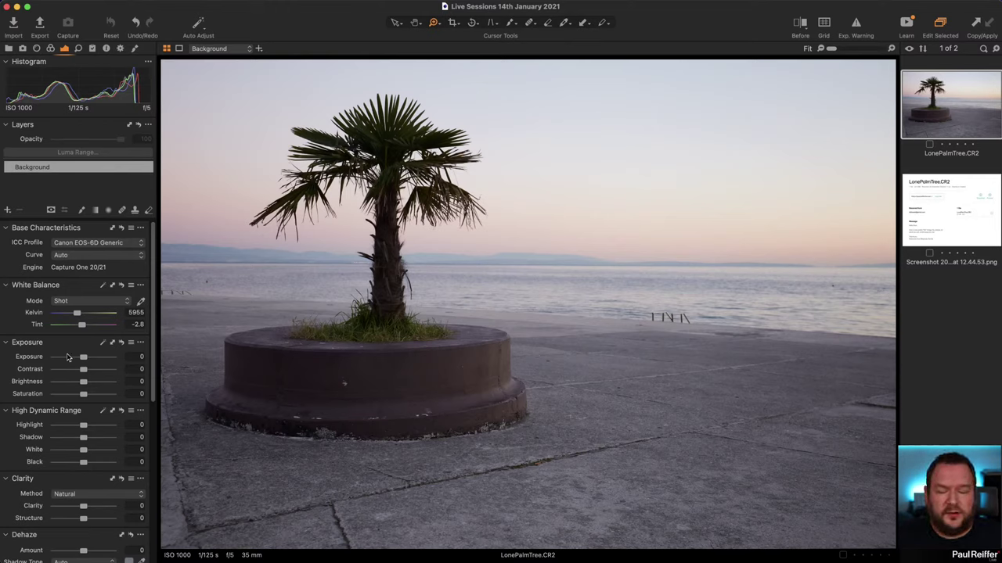
{"action": "scroll", "coordinate": [88, 370], "scroll_direction": "down", "scroll_amount": 5}
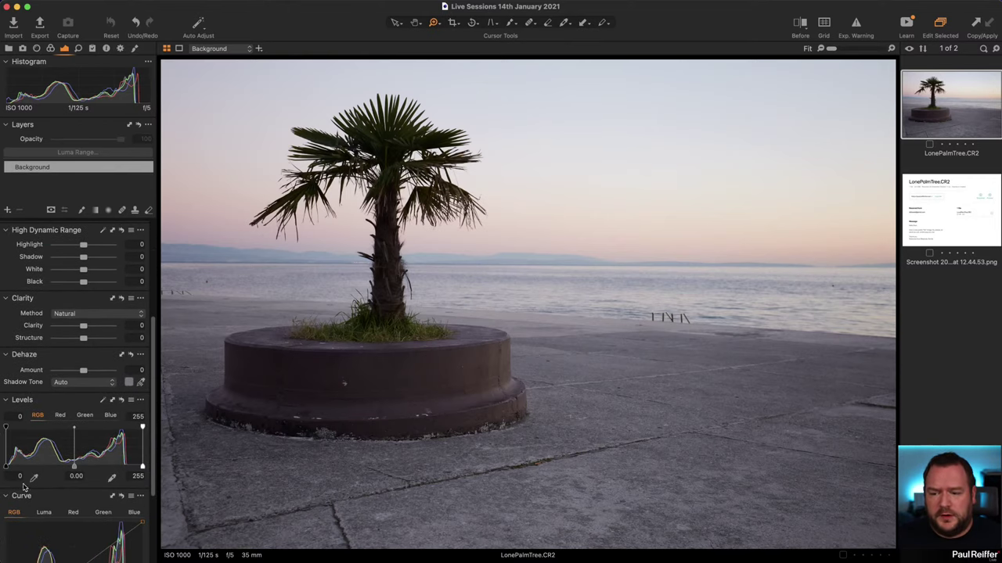
{"action": "scroll", "coordinate": [45, 400], "scroll_direction": "up", "scroll_amount": 1}
{"action": "left_click_drag", "start_coordinate": [44, 447], "coordinate": [47, 259]}
{"action": "scroll", "coordinate": [47, 259], "scroll_direction": "up", "scroll_amount": 2}
{"action": "left_click_drag", "start_coordinate": [31, 383], "coordinate": [79, 272]}
{"action": "scroll", "coordinate": [79, 271], "scroll_direction": "up", "scroll_amount": 2}
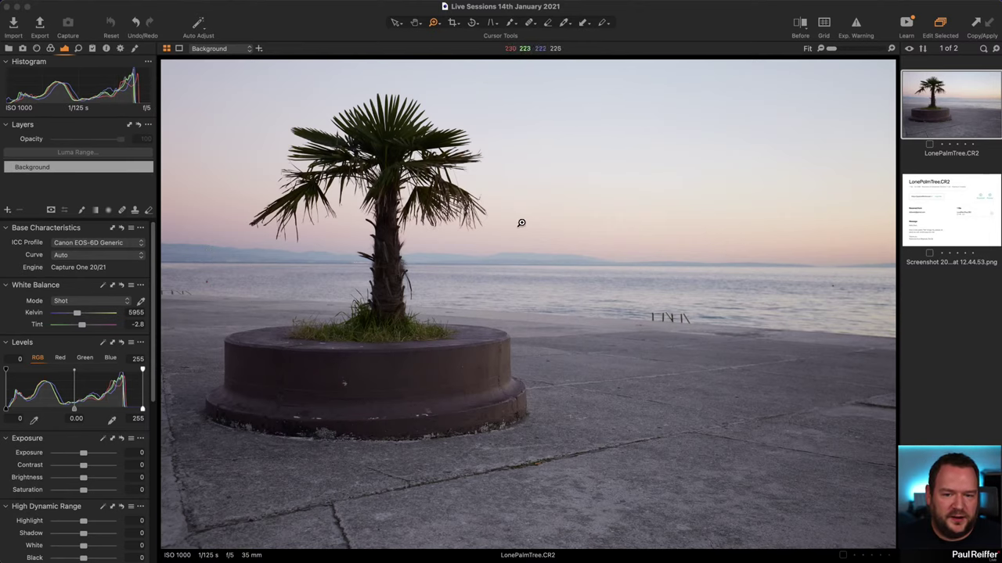
Step: Darken the palm photo to an Exposure of -1.71 and magnify the palm crown to 400%
{"action": "left_click", "coordinate": [415, 141]}
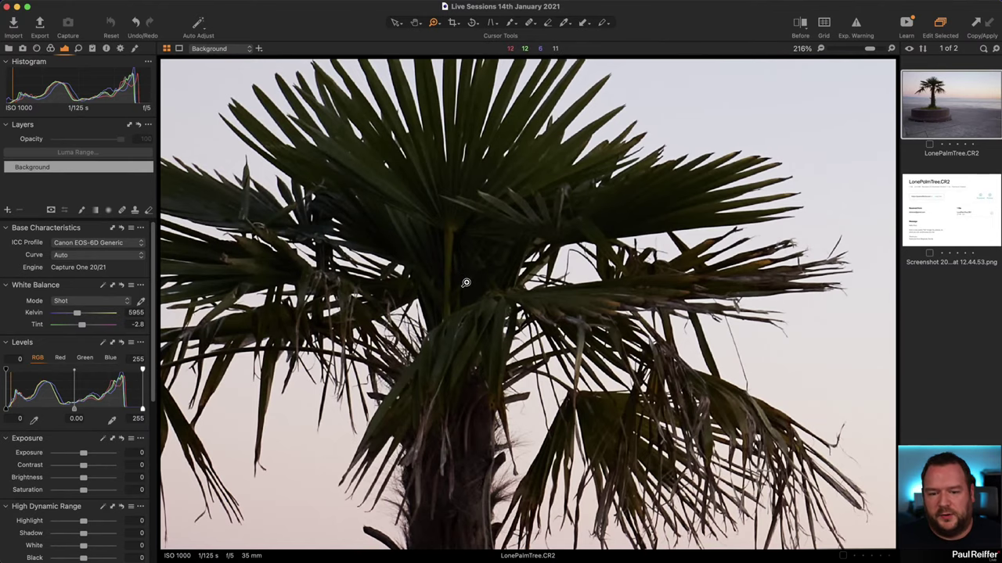
{"action": "left_click_drag", "start_coordinate": [83, 454], "coordinate": [70, 453]}
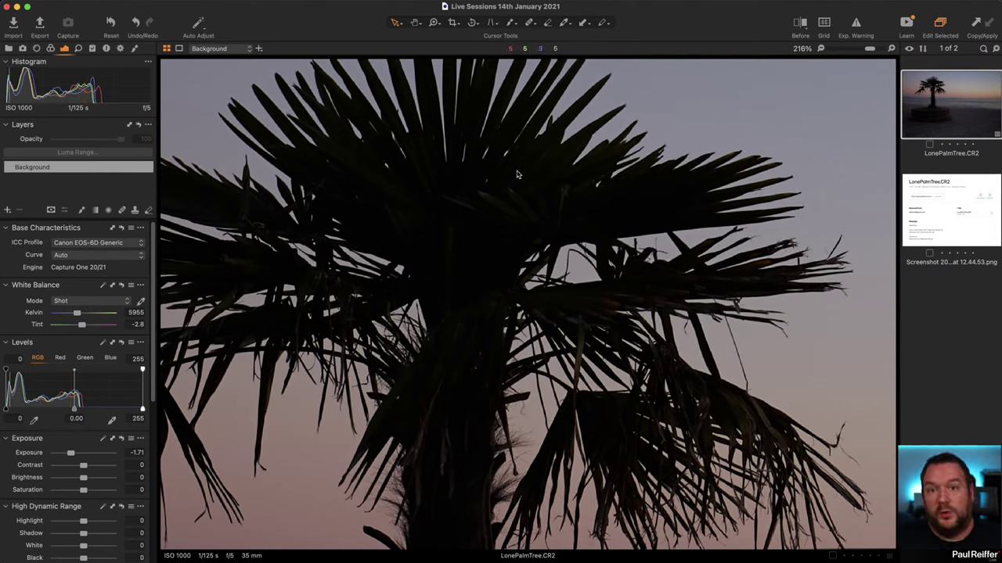
{"action": "key", "text": "z"}
{"action": "left_click", "coordinate": [476, 255]}
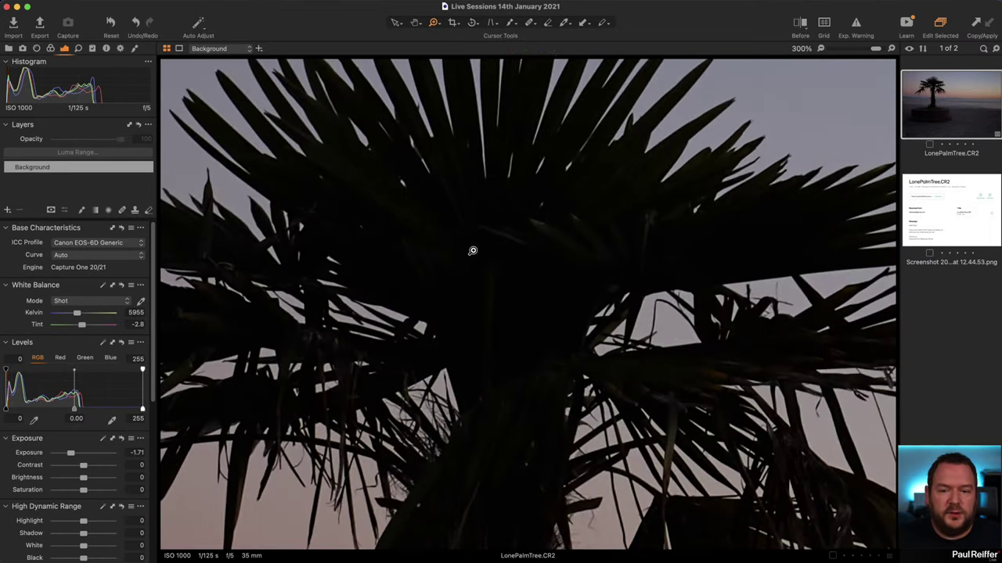
{"action": "left_click", "coordinate": [481, 241]}
{"action": "key", "text": "v"}
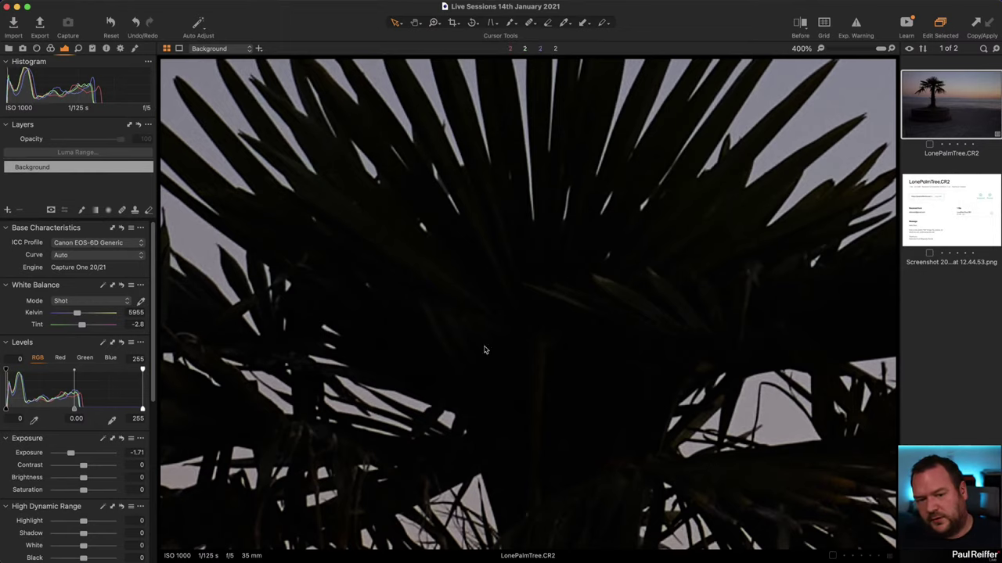
Step: Sample the white balance from several sky and frond areas, ending on dark fronds for Kelvin 4799 and Tint 12
{"action": "left_click", "coordinate": [565, 23]}
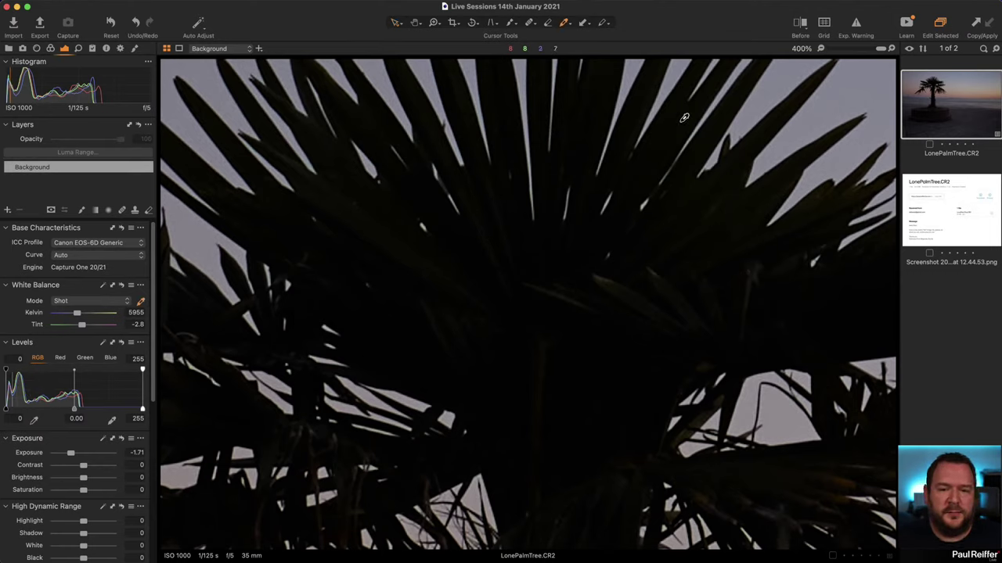
{"action": "left_click", "coordinate": [806, 149]}
{"action": "left_click", "coordinate": [829, 160]}
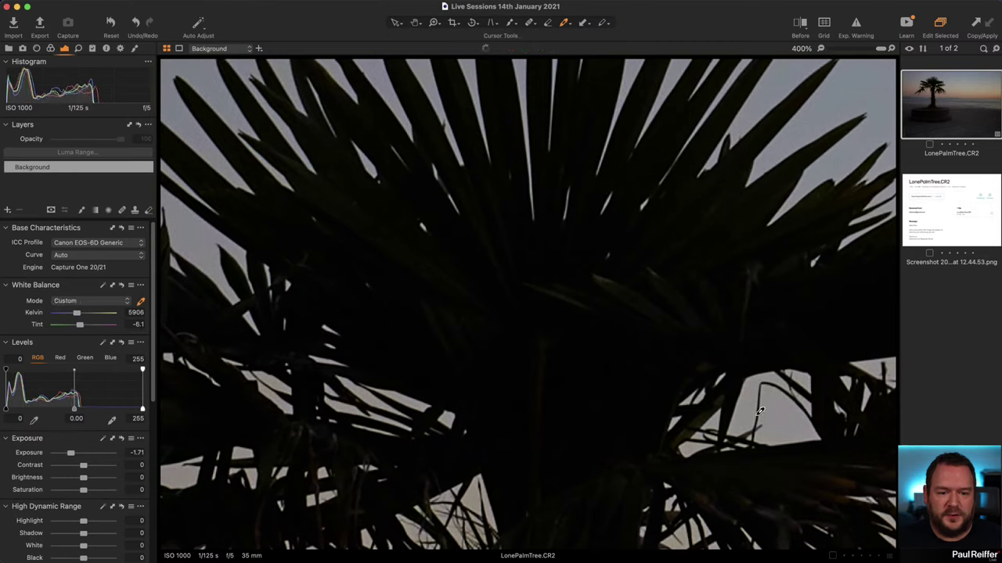
{"action": "left_click", "coordinate": [417, 361]}
{"action": "left_click", "coordinate": [841, 161]}
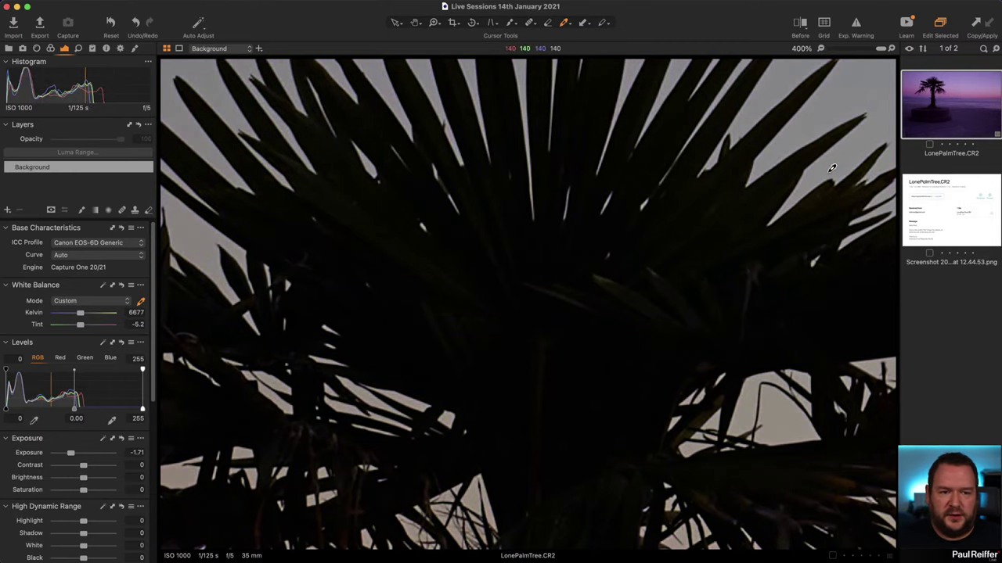
{"action": "left_click", "coordinate": [778, 331]}
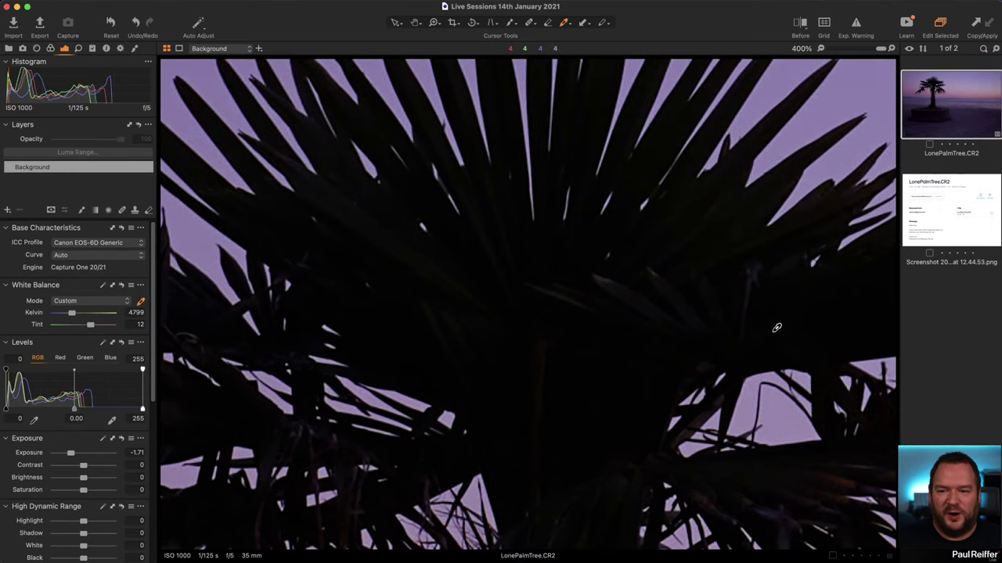
Step: Add color readouts on the dark center of the palm crown and on the sky beside the fronds
{"action": "left_click", "coordinate": [568, 27]}
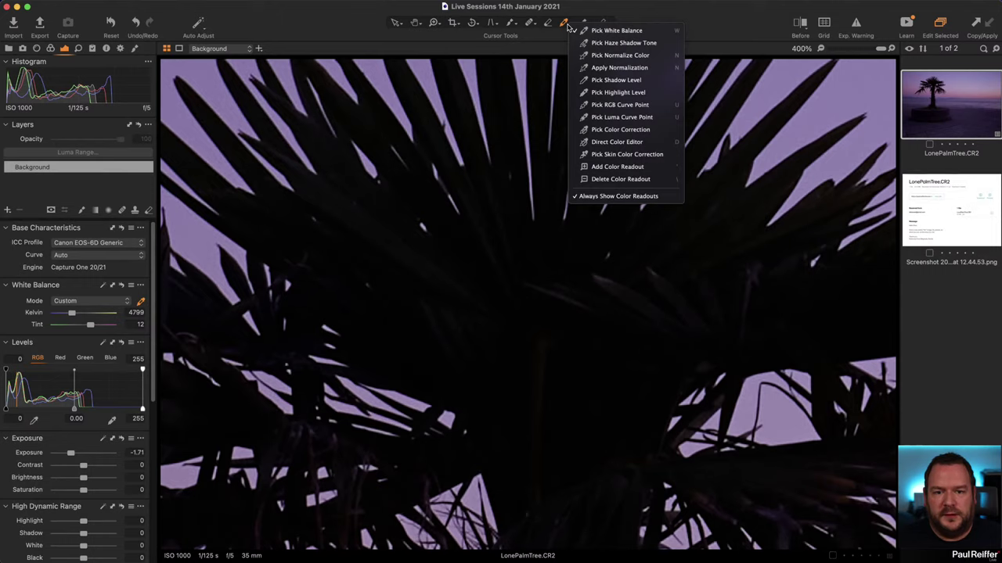
{"action": "left_click", "coordinate": [633, 167]}
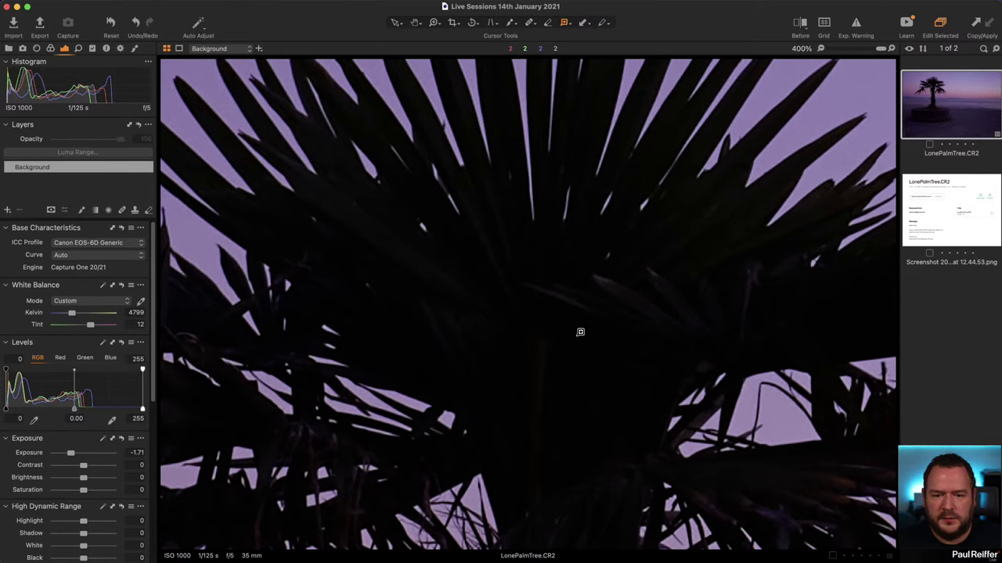
{"action": "left_click", "coordinate": [577, 339]}
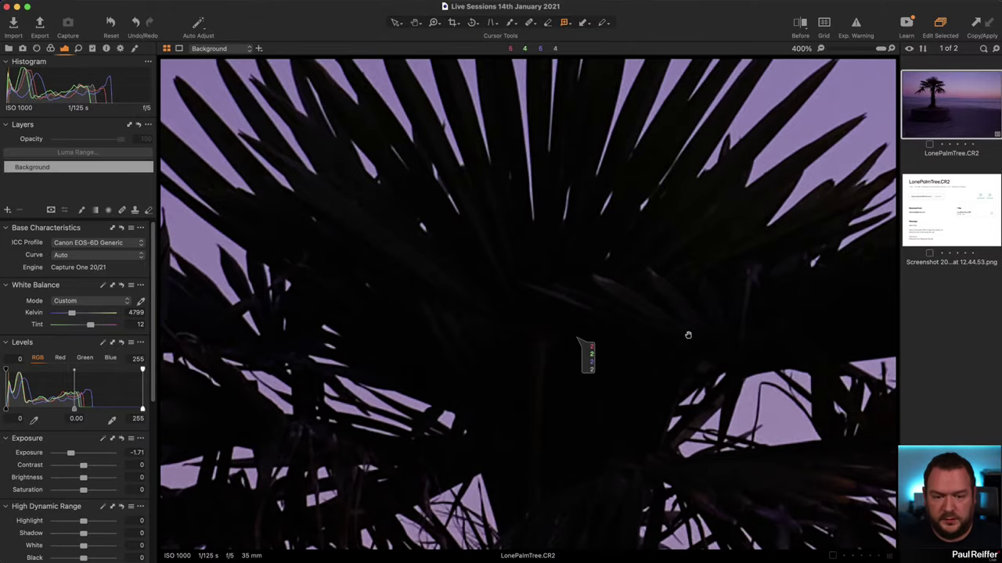
{"action": "left_click_drag", "start_coordinate": [687, 335], "coordinate": [377, 327]}
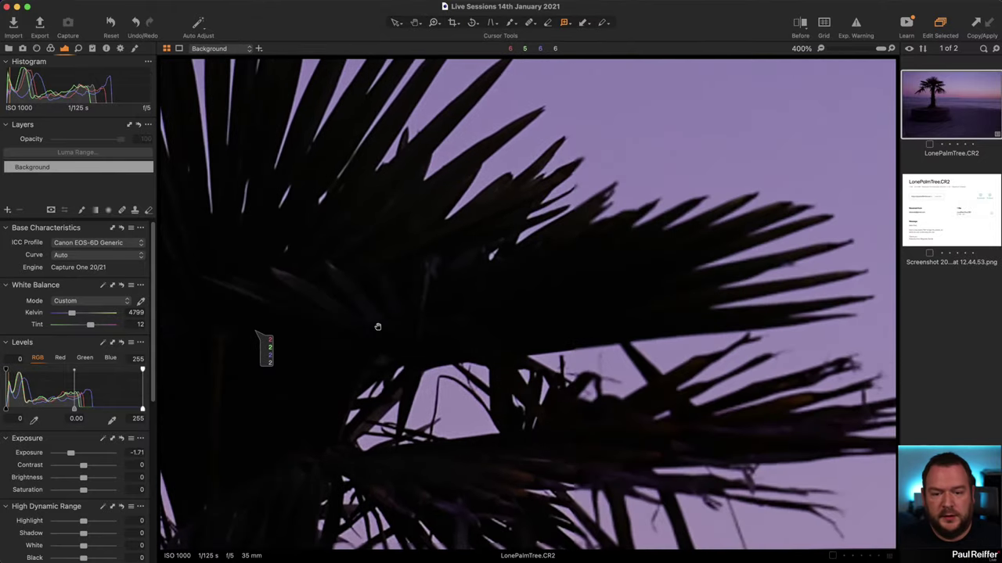
{"action": "left_click", "coordinate": [662, 176]}
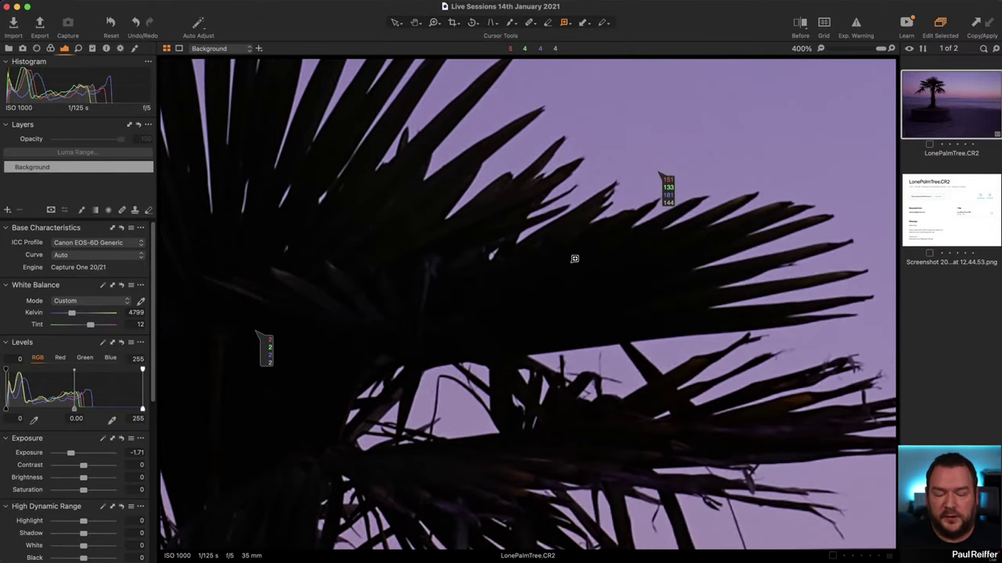
Step: Add a third color readout just above the distant hills on the horizon, and reactivate the Pick White Balance tool
{"action": "key", "text": "z"}
{"action": "key", "text": "super+0"}
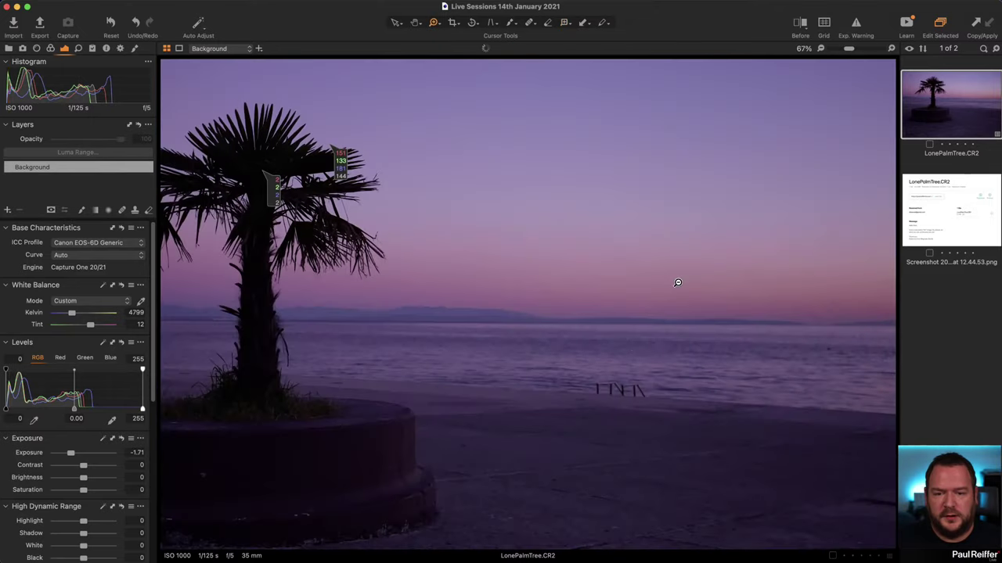
{"action": "left_click_drag", "start_coordinate": [409, 277], "coordinate": [583, 372]}
{"action": "key", "text": "i"}
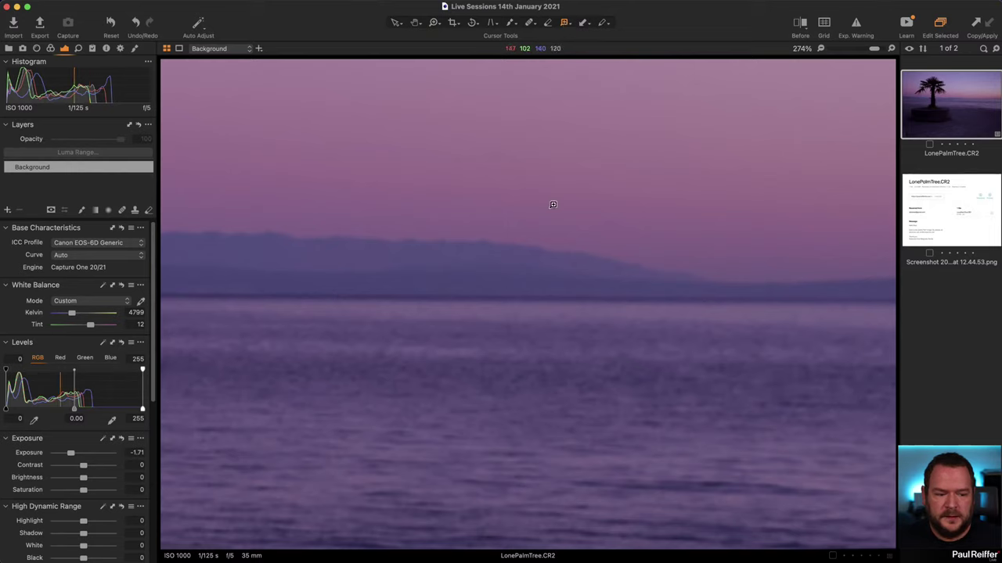
{"action": "left_click", "coordinate": [502, 227]}
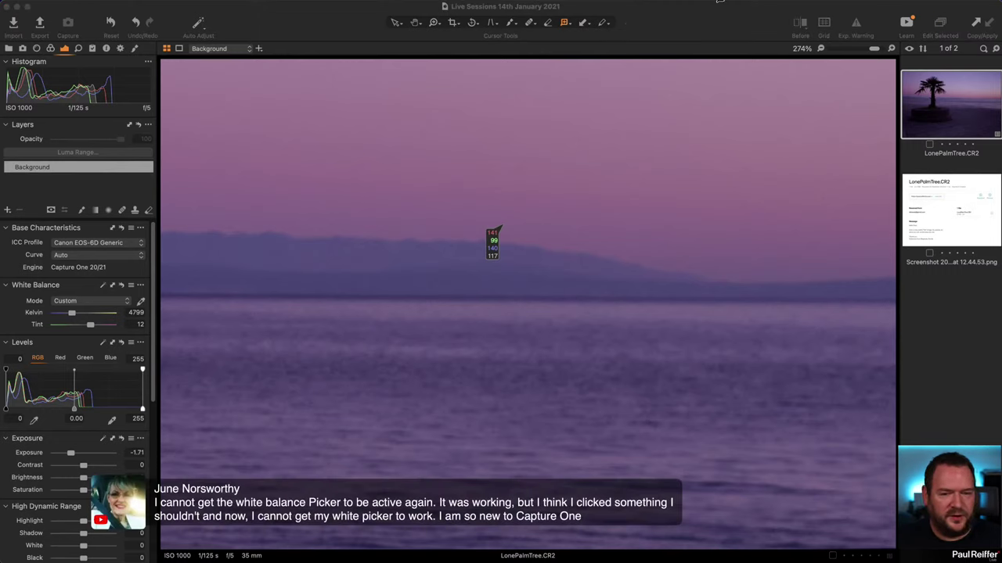
{"action": "left_click", "coordinate": [570, 22]}
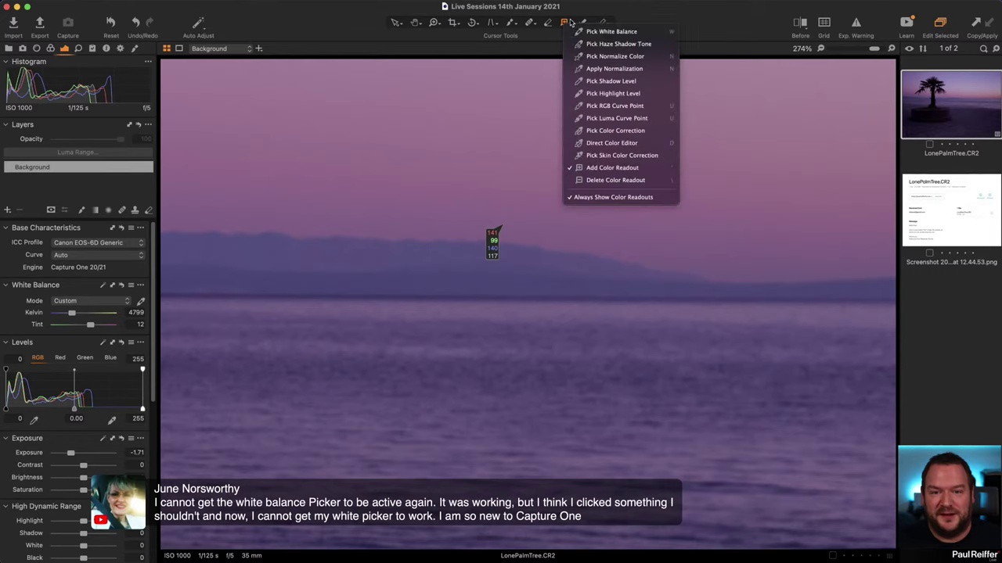
{"action": "left_click", "coordinate": [634, 33]}
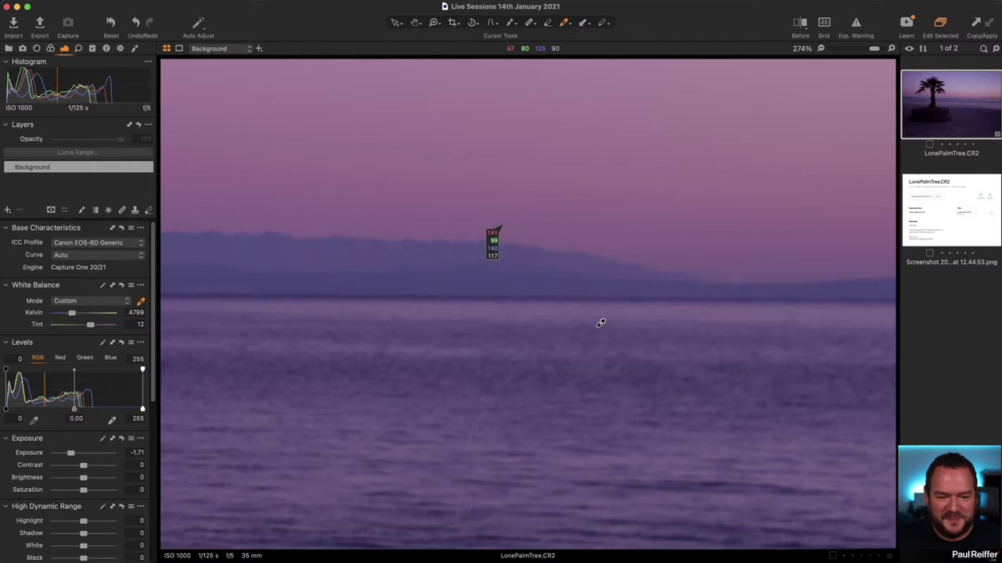
Step: Bring all three color readouts into view and raise the Exposure to 0.25
{"action": "key", "text": "z"}
{"action": "left_click", "coordinate": [543, 277], "text": "alt"}
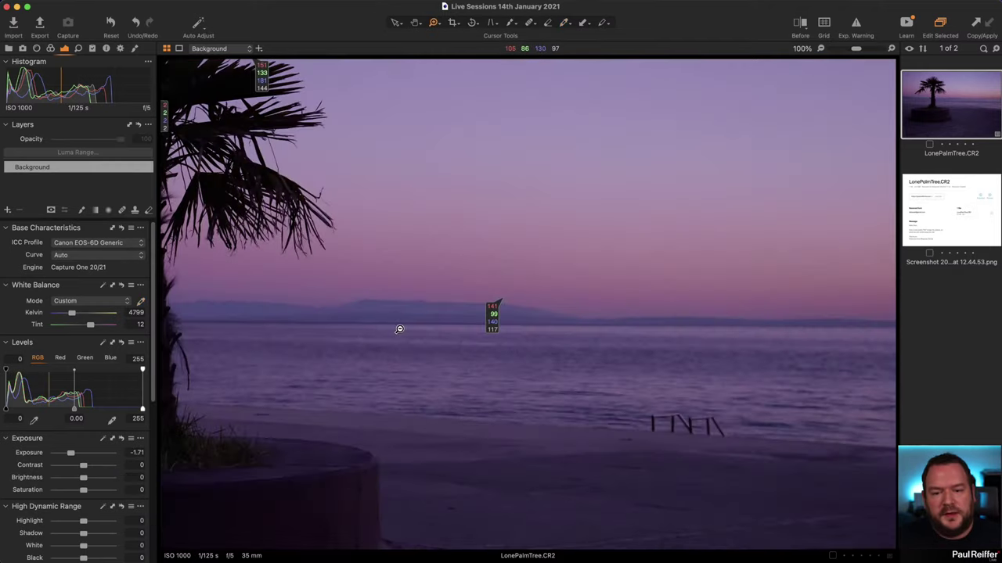
{"action": "left_click", "coordinate": [399, 330], "text": "alt"}
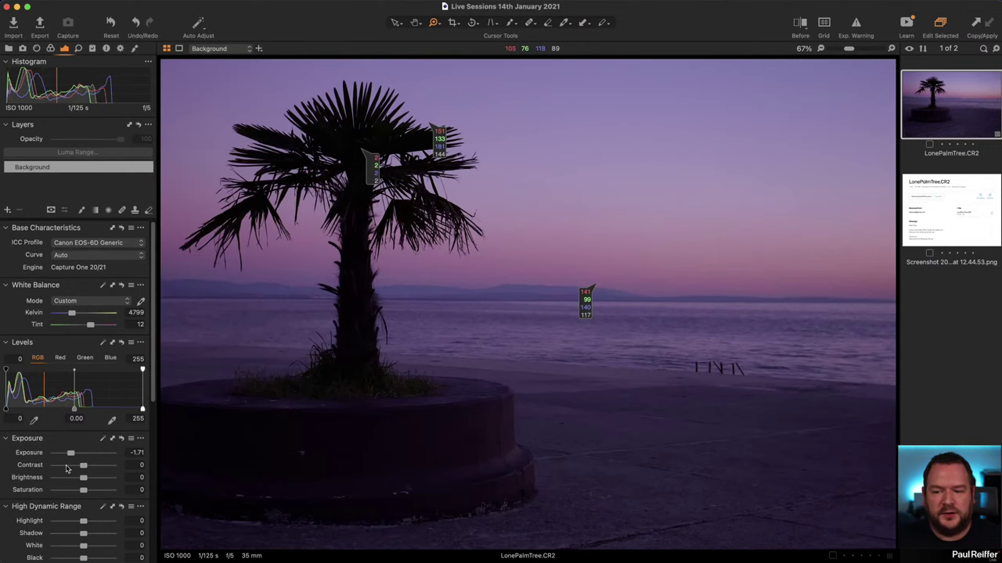
{"action": "left_click_drag", "start_coordinate": [70, 453], "coordinate": [84, 456]}
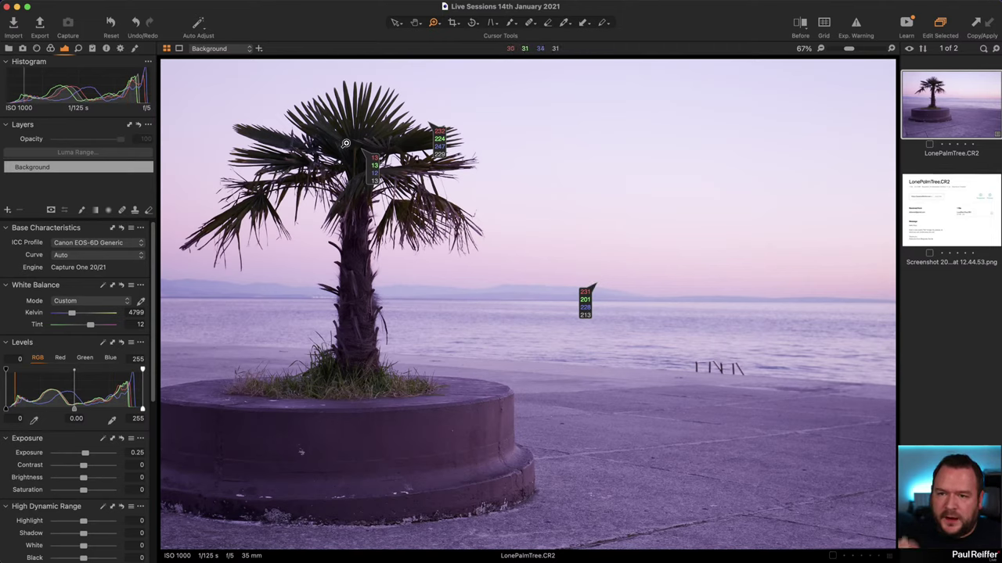
Step: Check the color readouts on the city skyline photo in the second user collection, then return to the palm photo's collection
{"action": "left_click", "coordinate": [9, 48]}
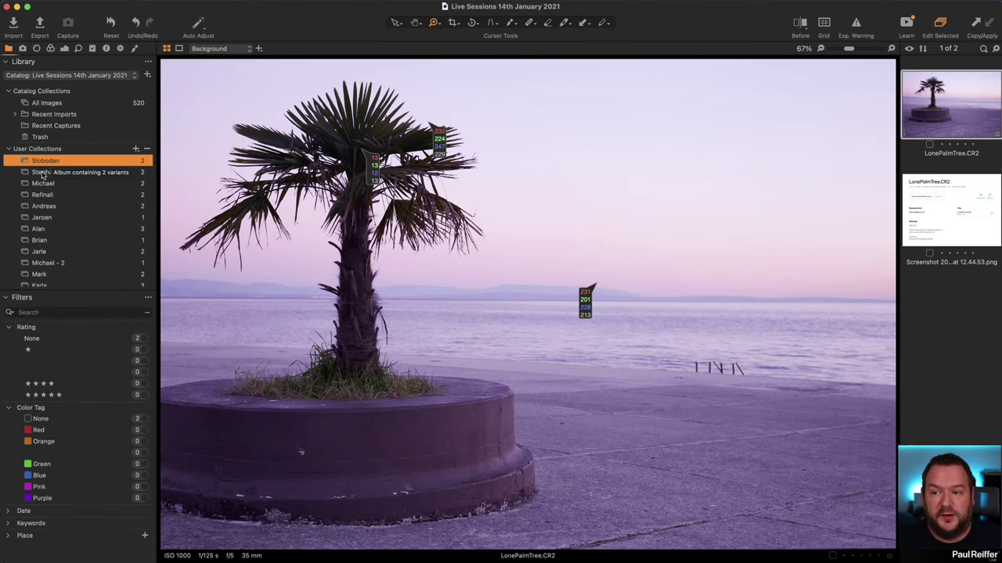
{"action": "left_click", "coordinate": [44, 172]}
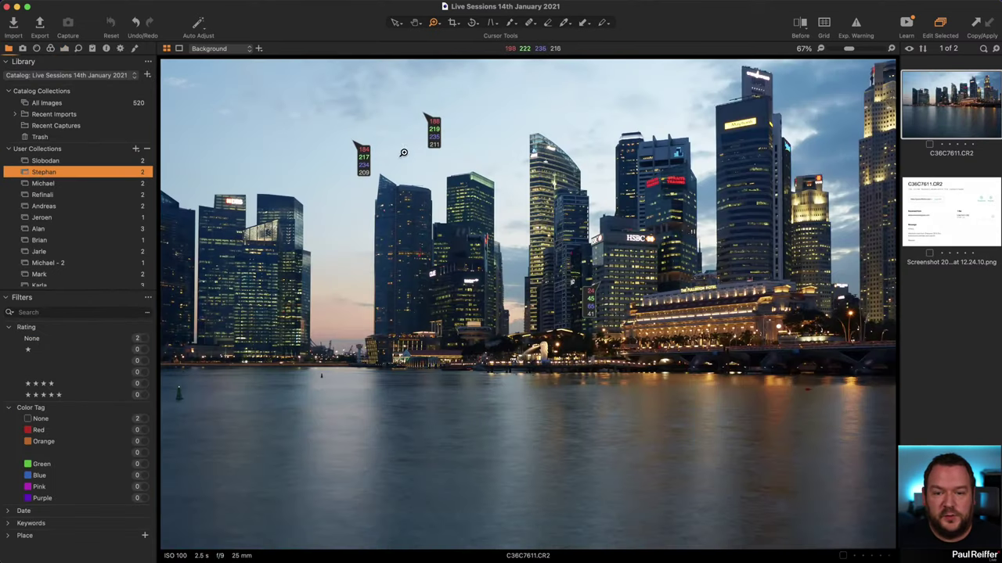
{"action": "left_click", "coordinate": [70, 161]}
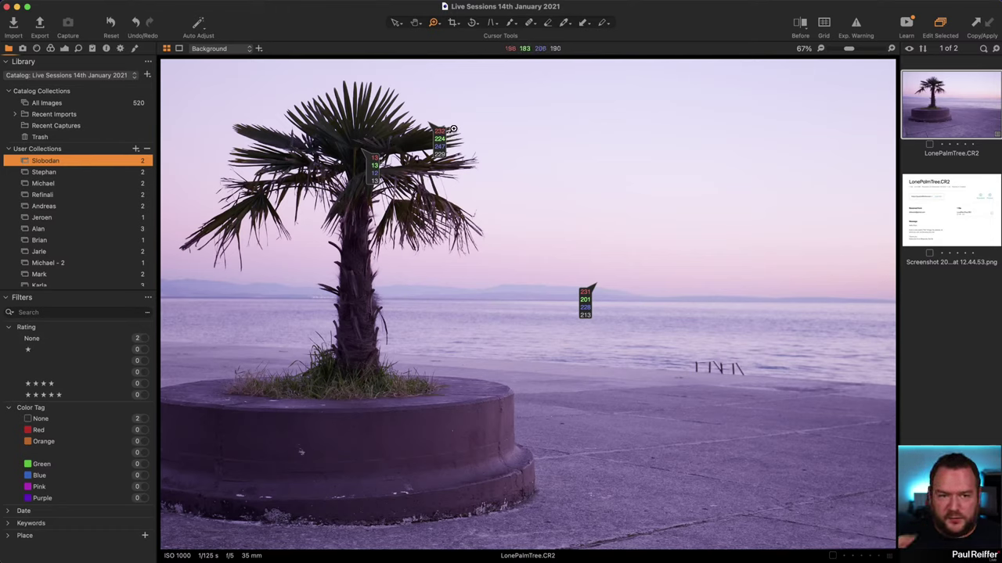
Step: Switch to the Add Color Readout tool and remove the readout just above the distant hills on the horizon
{"action": "left_click", "coordinate": [565, 24]}
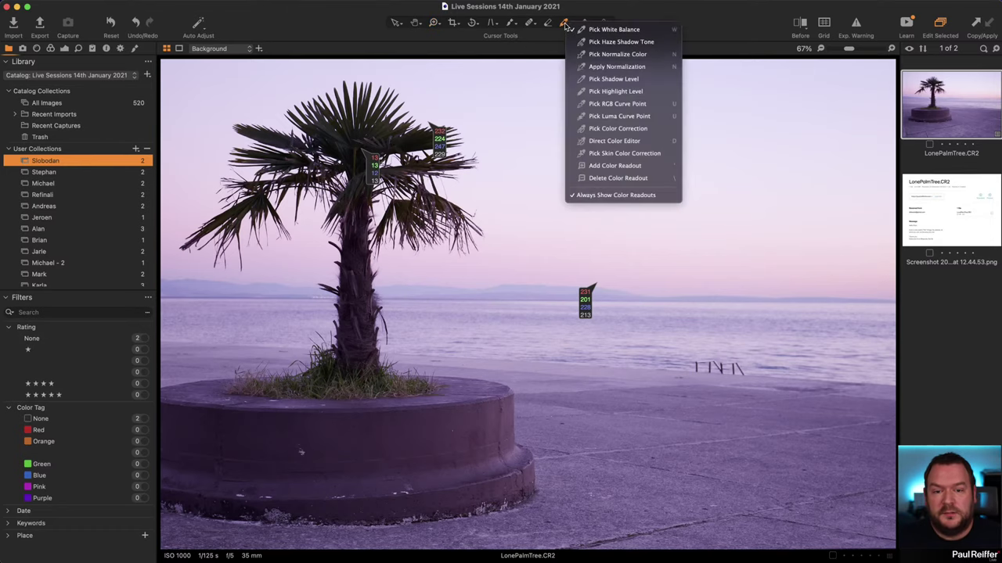
{"action": "left_click", "coordinate": [610, 169]}
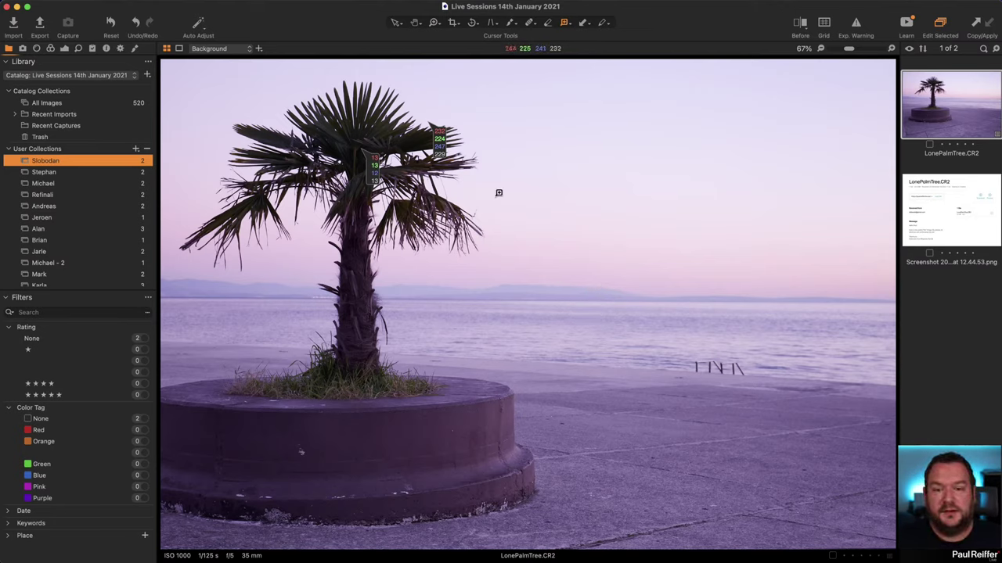
{"action": "left_click", "coordinate": [570, 24]}
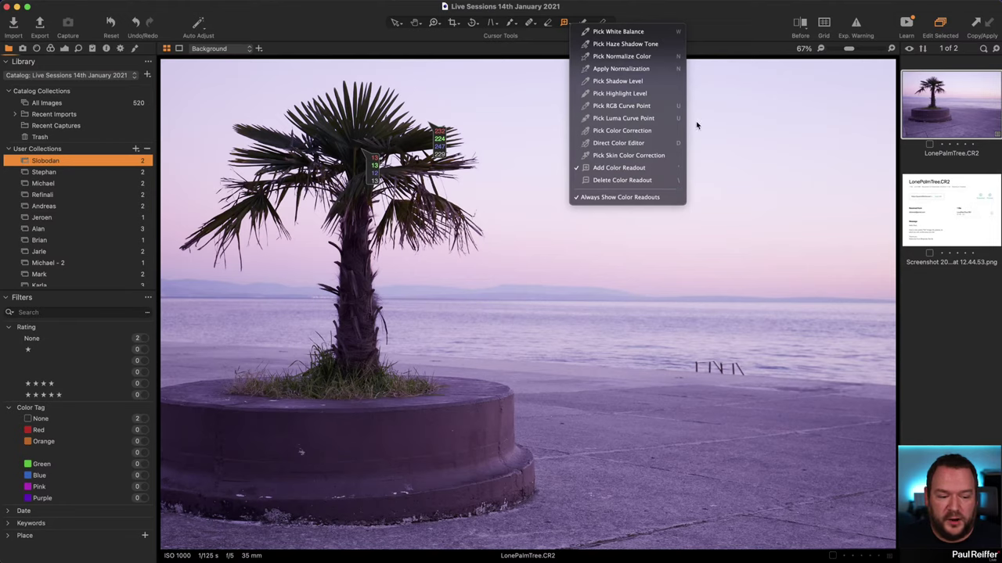
{"action": "left_click", "coordinate": [728, 22]}
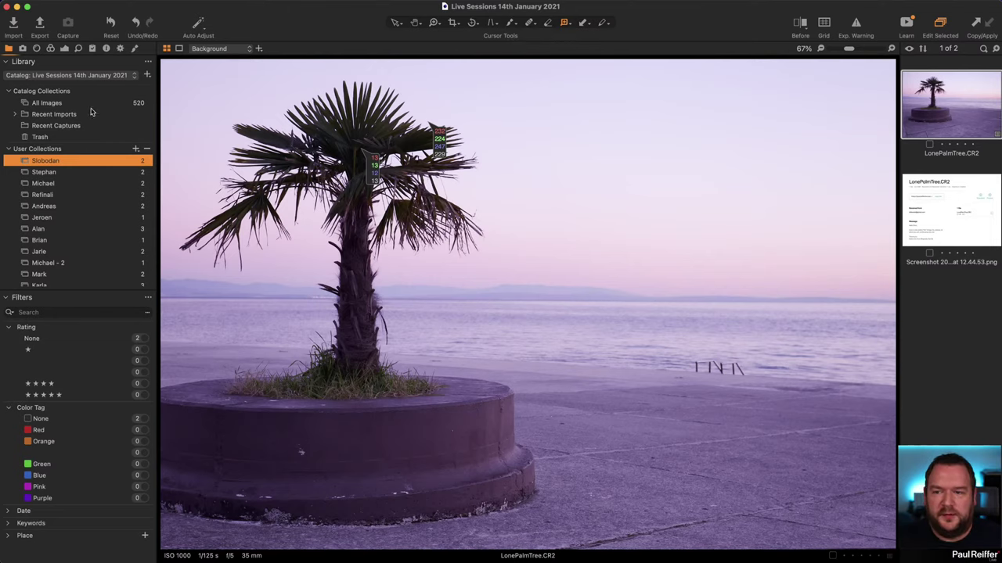
Step: Set the RGB input levels of the palm photo to 242 for the highlights and 13 for the shadows
{"action": "left_click", "coordinate": [66, 48]}
{"action": "scroll", "coordinate": [94, 383], "scroll_direction": "down", "scroll_amount": 3}
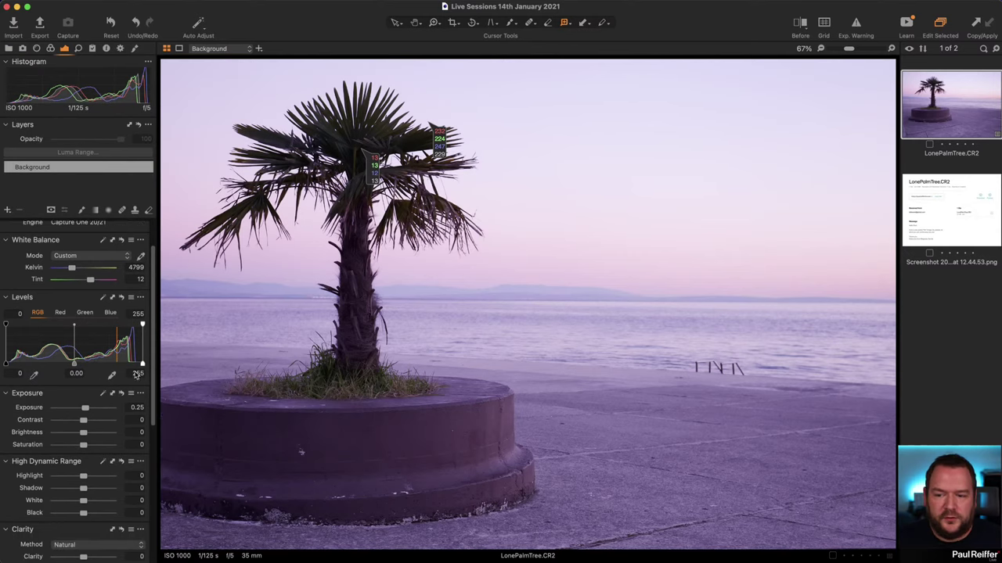
{"action": "left_click_drag", "start_coordinate": [143, 365], "coordinate": [135, 365]}
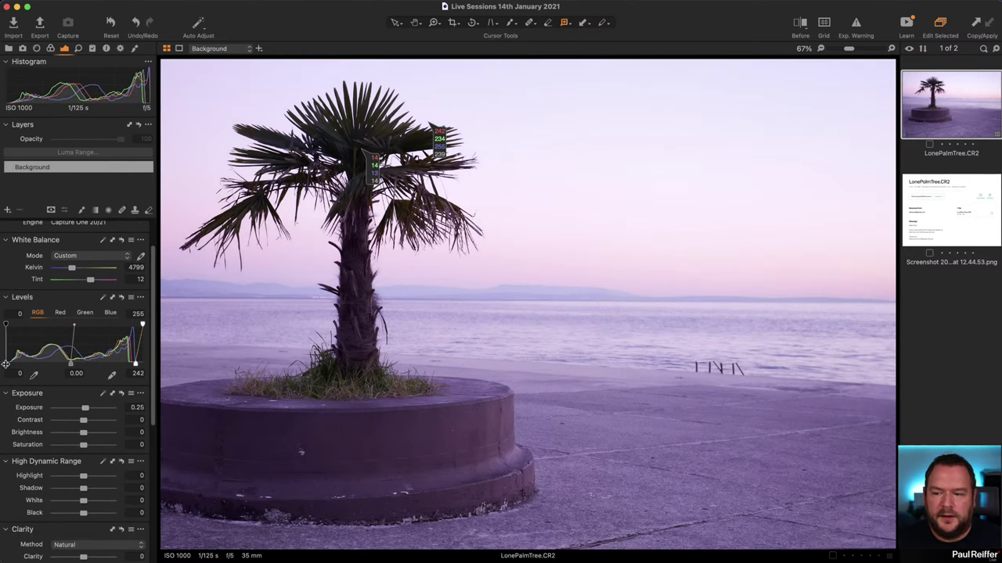
{"action": "left_click_drag", "start_coordinate": [5, 364], "coordinate": [12, 364]}
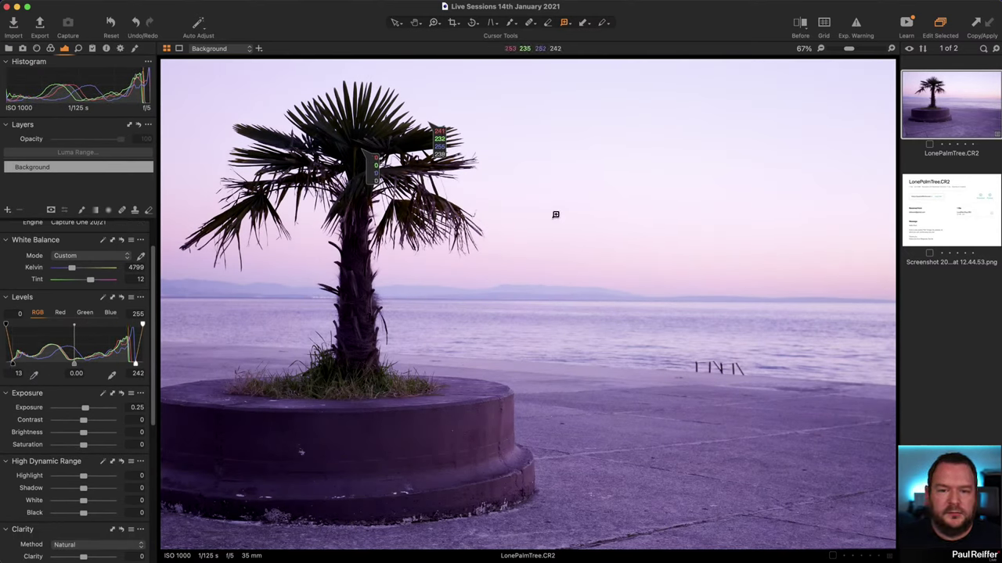
Step: Remove the two remaining color readouts on the palm crown and on the sky beside the fronds
{"action": "key", "text": "v"}
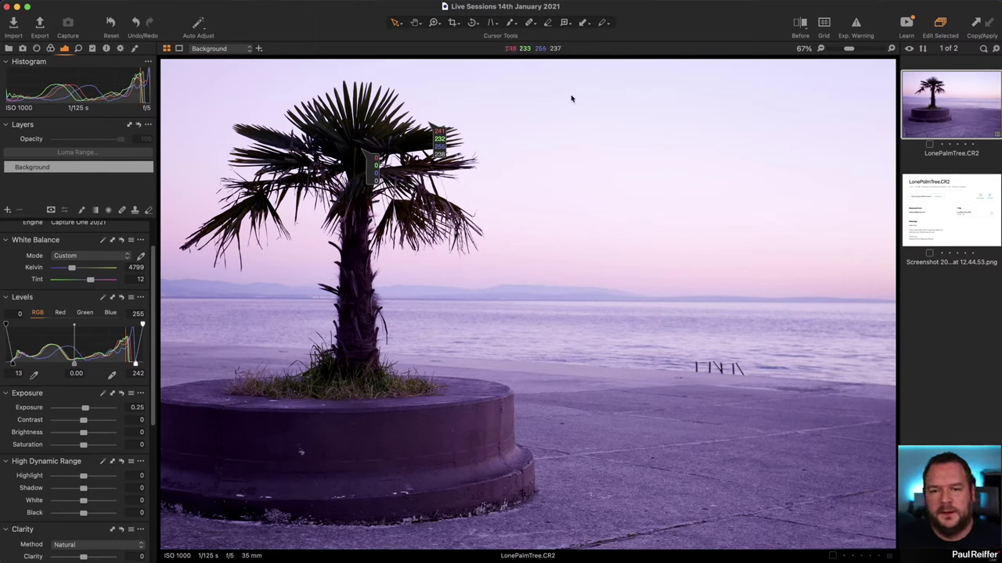
{"action": "left_click", "coordinate": [564, 22]}
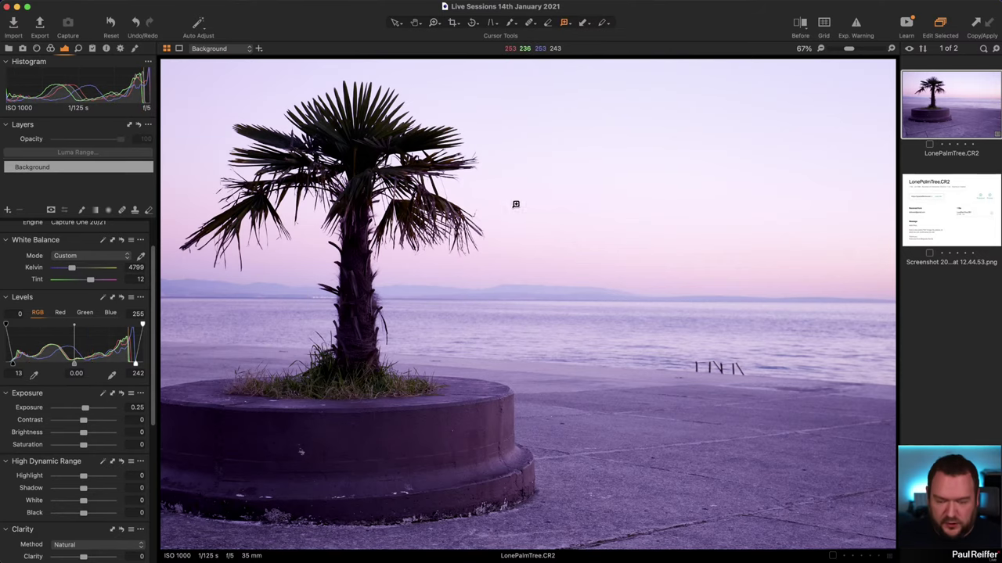
{"action": "key", "text": "z"}
{"action": "key", "text": "super+0"}
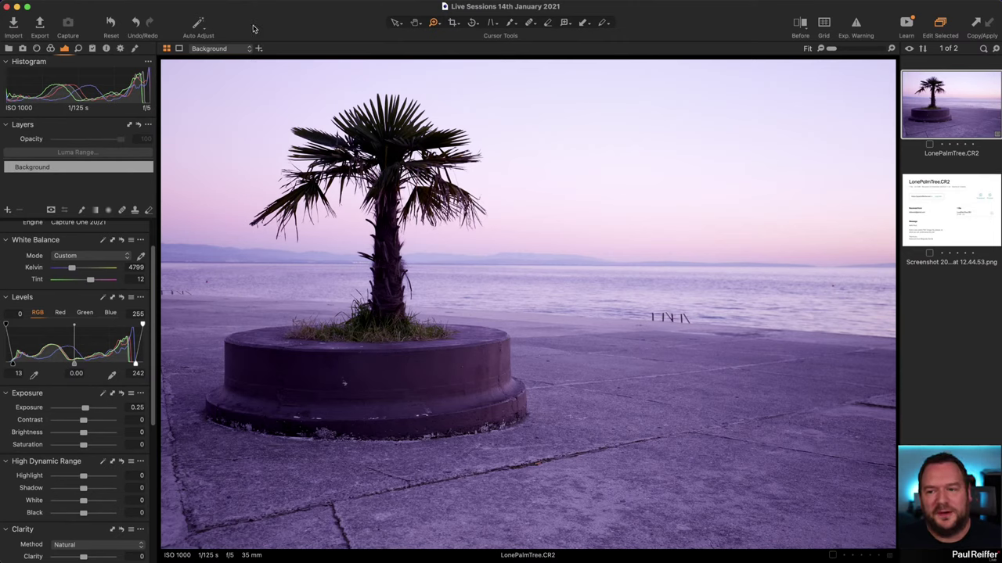
Step: Look through the Histogram tool's options, the list of tools that can be added, and the customization options for the Output tool tab
{"action": "left_click", "coordinate": [148, 61]}
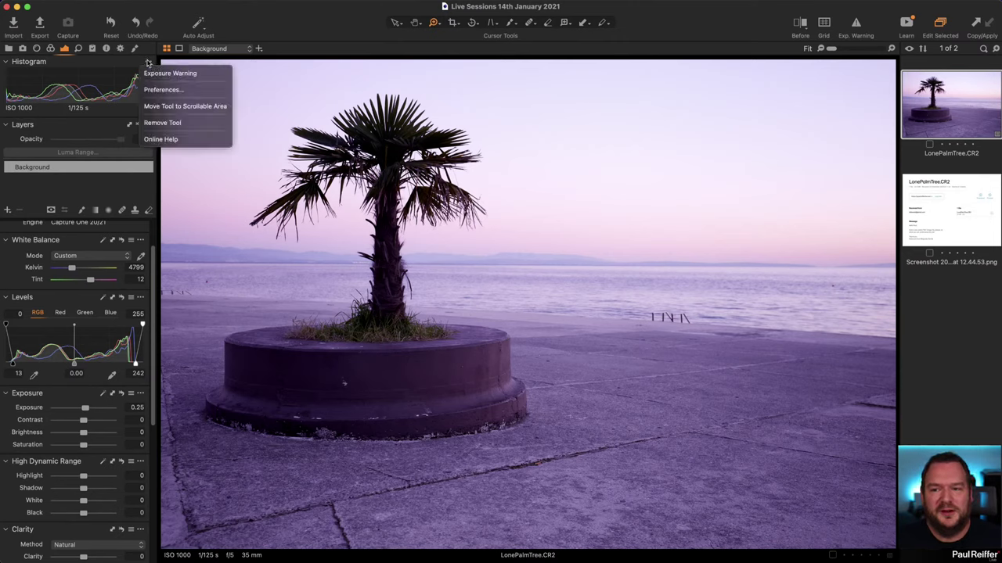
{"action": "left_click", "coordinate": [149, 63]}
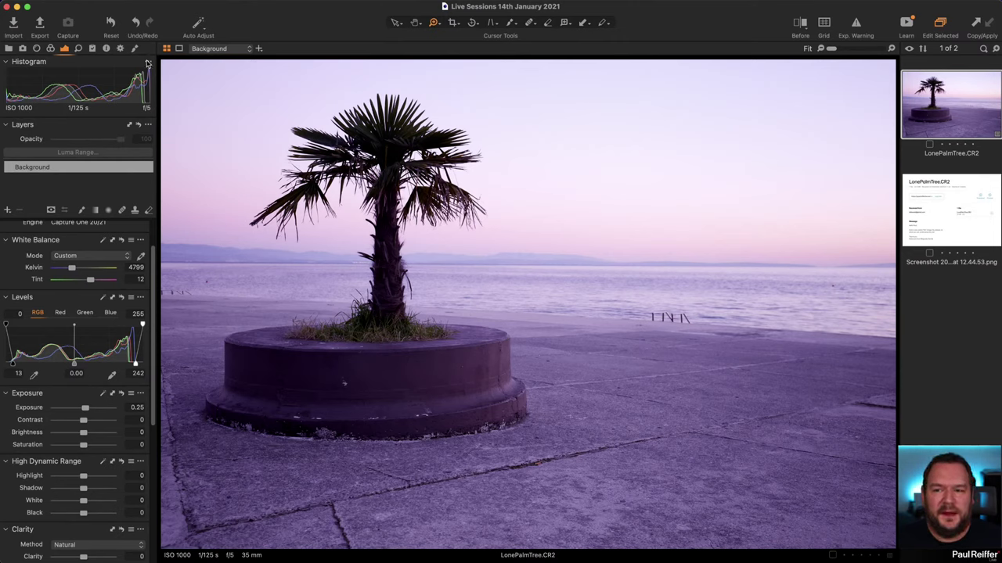
{"action": "right_click", "coordinate": [147, 63]}
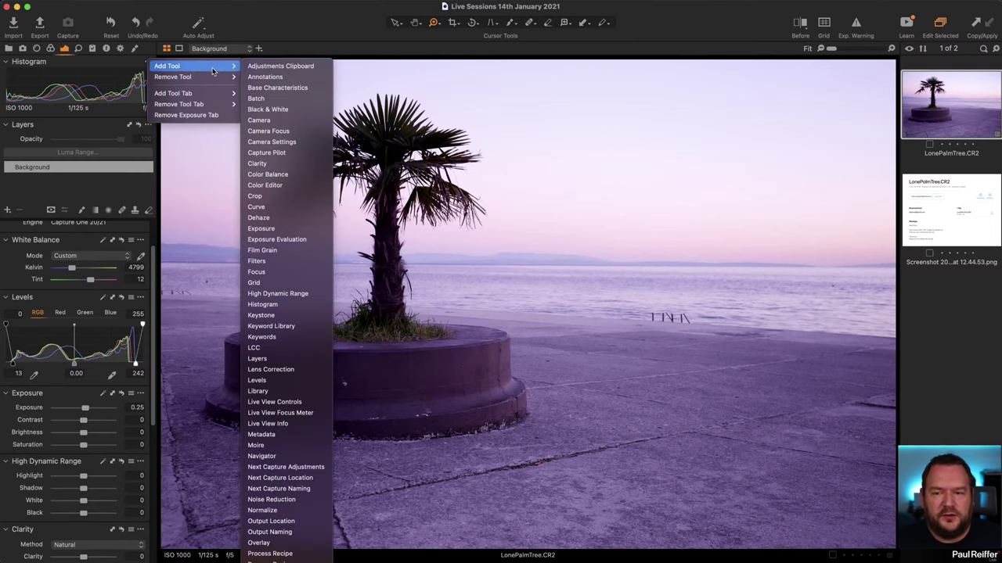
{"action": "left_click", "coordinate": [114, 65]}
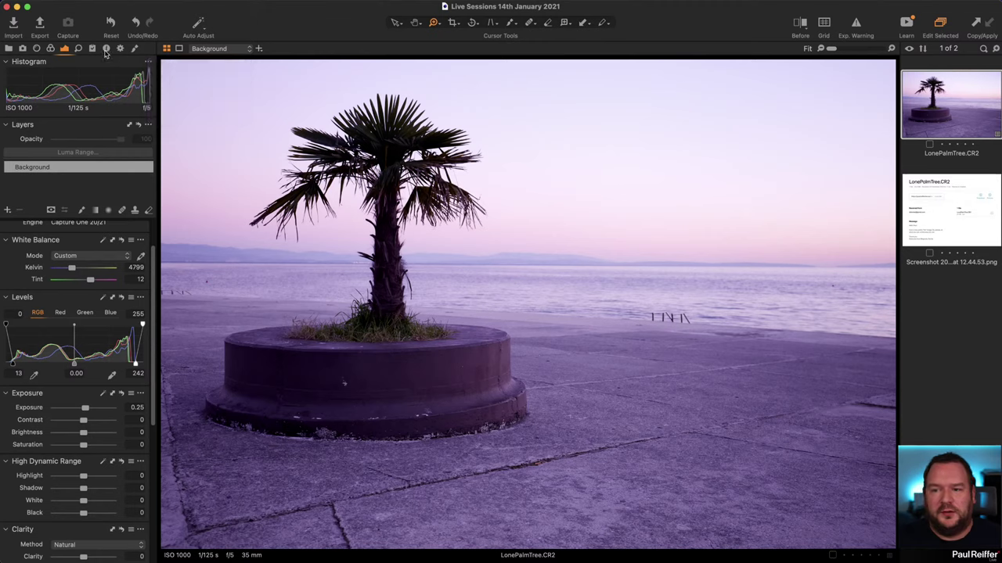
{"action": "left_click", "coordinate": [120, 48]}
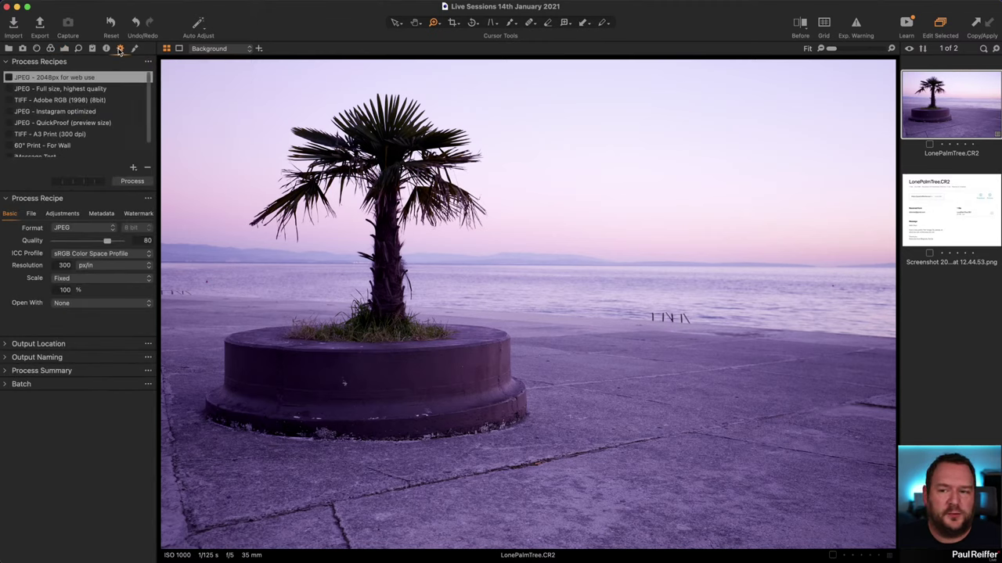
{"action": "right_click", "coordinate": [119, 51]}
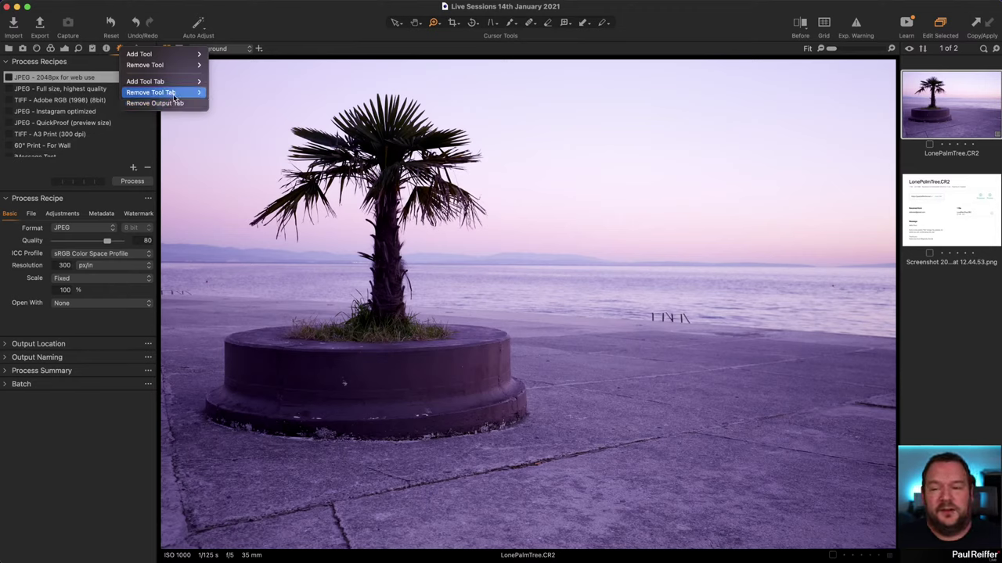
{"action": "left_click", "coordinate": [280, 31]}
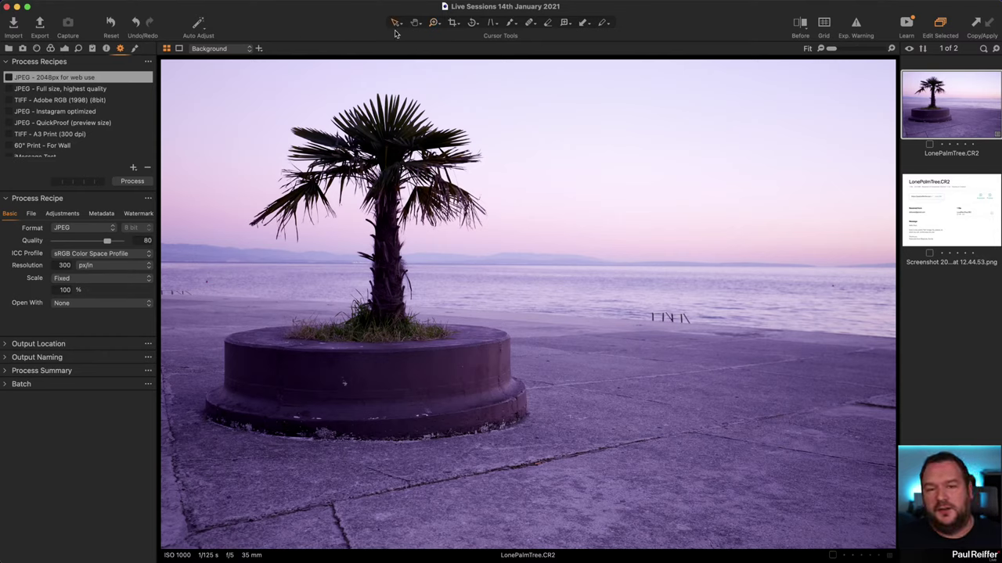
Step: Return the palm photo's RGB input levels to 255 for the highlights and 0 for the shadows
{"action": "left_click", "coordinate": [65, 48]}
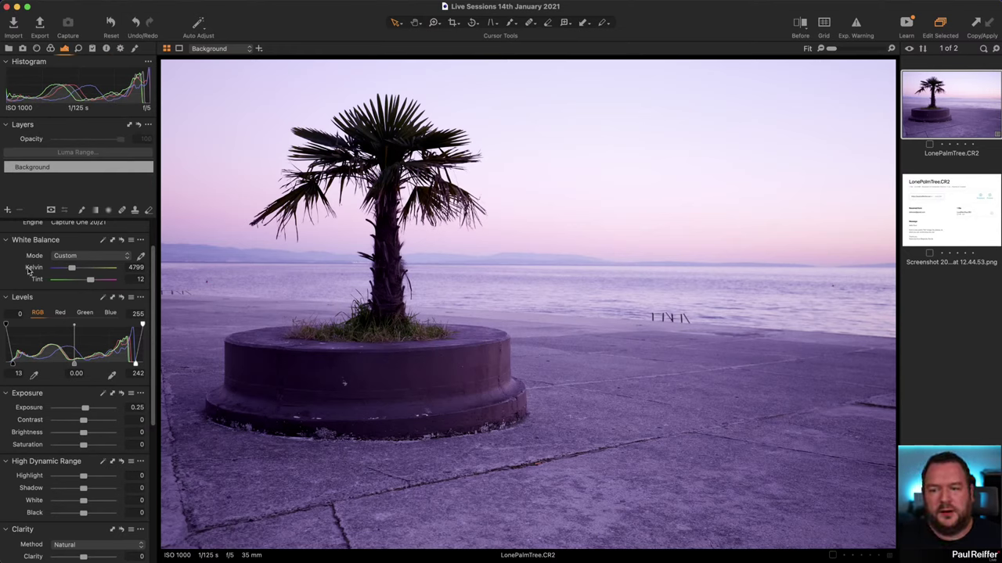
{"action": "left_click_drag", "start_coordinate": [136, 364], "coordinate": [142, 364]}
{"action": "left_click_drag", "start_coordinate": [11, 364], "coordinate": [6, 365]}
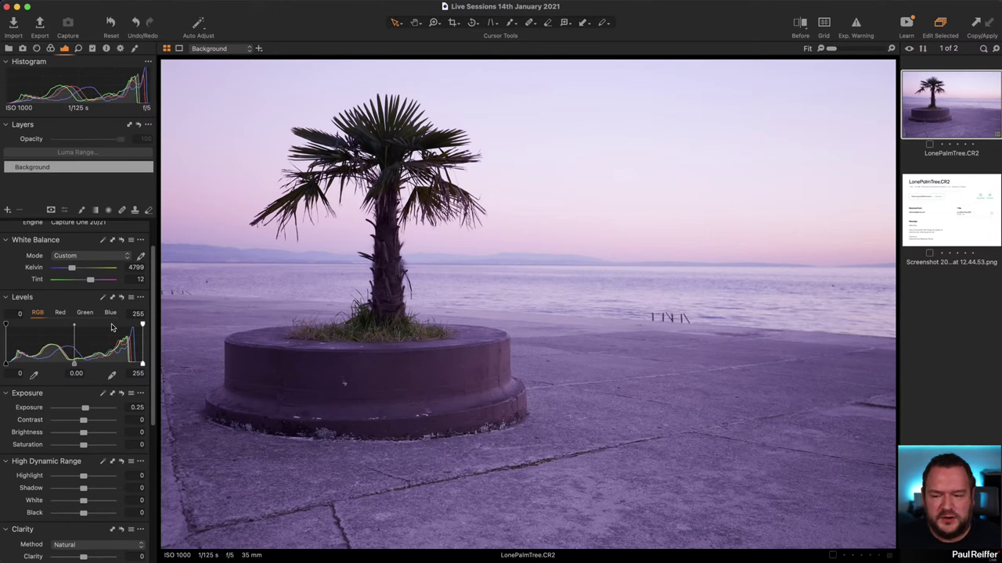
Step: Reset the Exposure to 0 and set the White Balance mode to Shot
{"action": "double_click", "coordinate": [85, 409]}
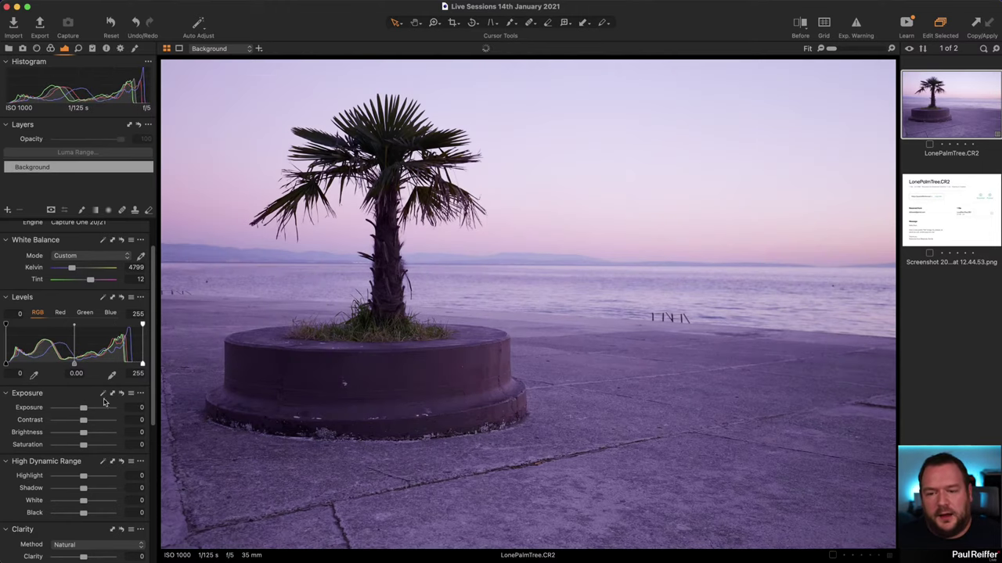
{"action": "left_click", "coordinate": [118, 257]}
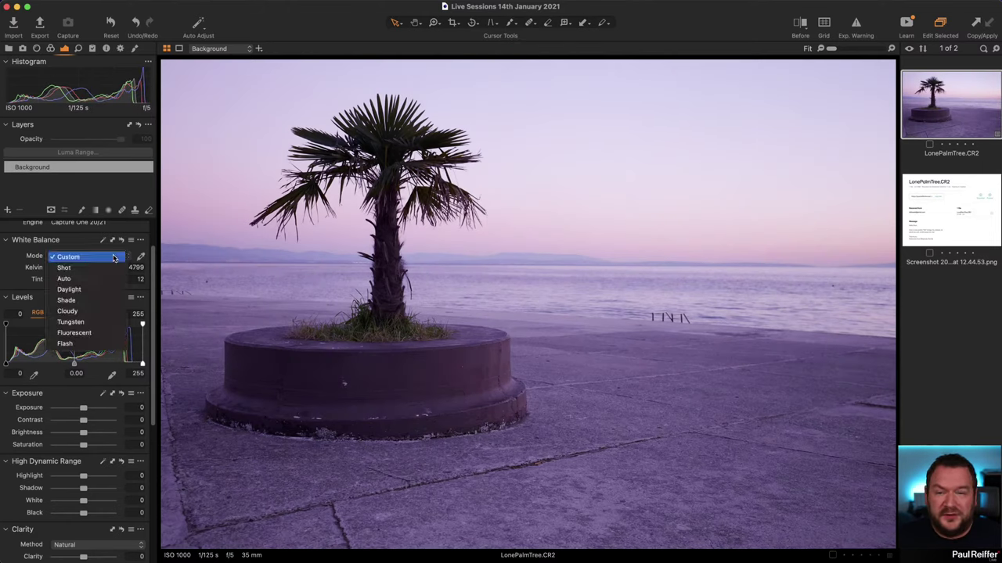
{"action": "left_click", "coordinate": [88, 266]}
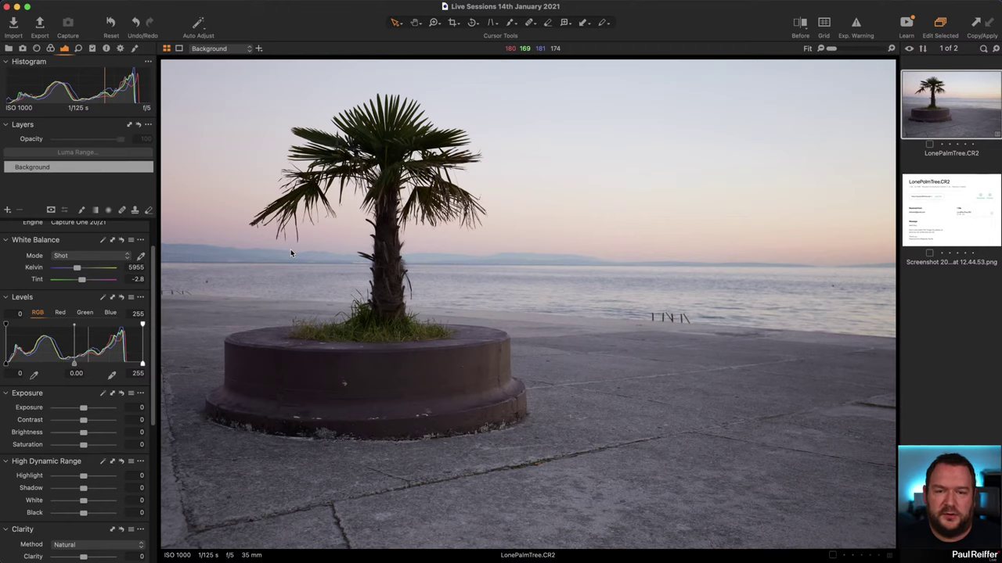
Step: Add a color readout on the sky to the right of the palm fronds, and remove it after checking its values
{"action": "left_click", "coordinate": [567, 23]}
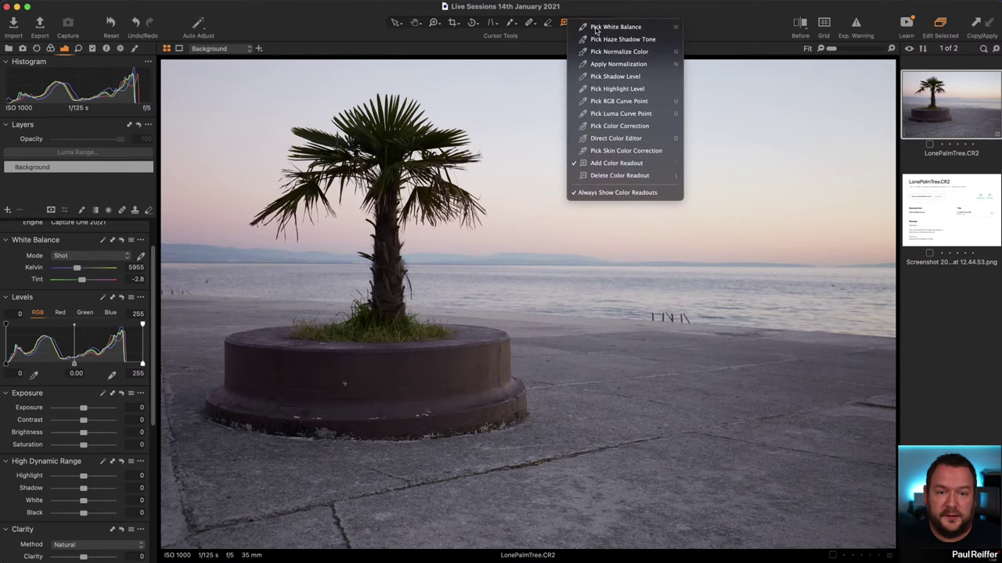
{"action": "left_click", "coordinate": [597, 28]}
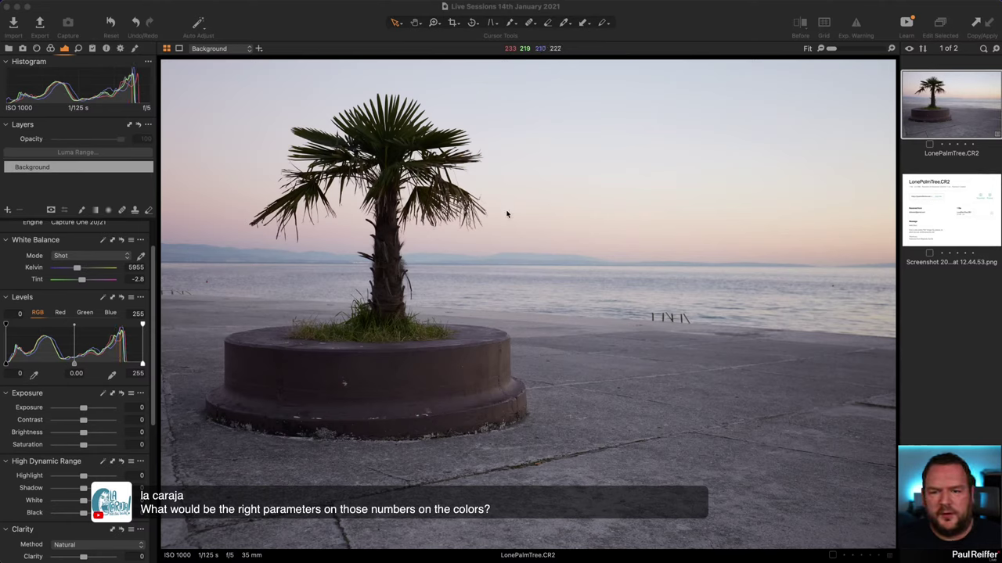
{"action": "left_click", "coordinate": [564, 24]}
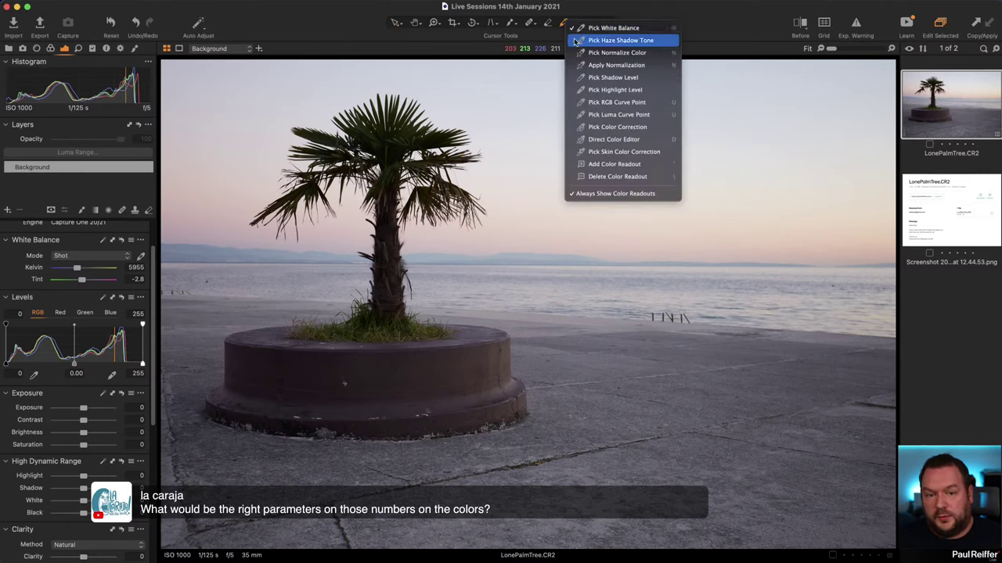
{"action": "left_click", "coordinate": [600, 165]}
{"action": "left_click", "coordinate": [536, 173]}
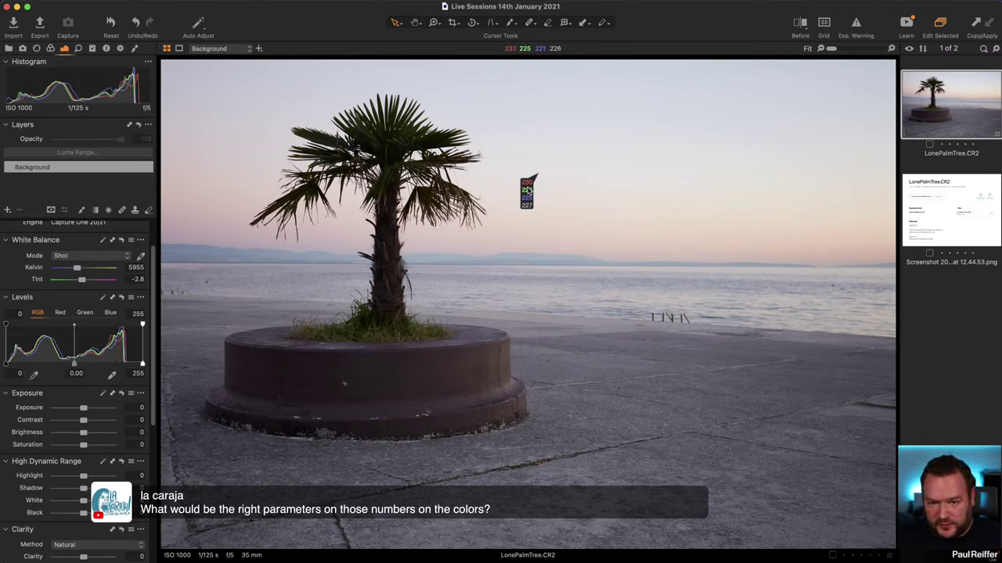
{"action": "left_click", "coordinate": [564, 22]}
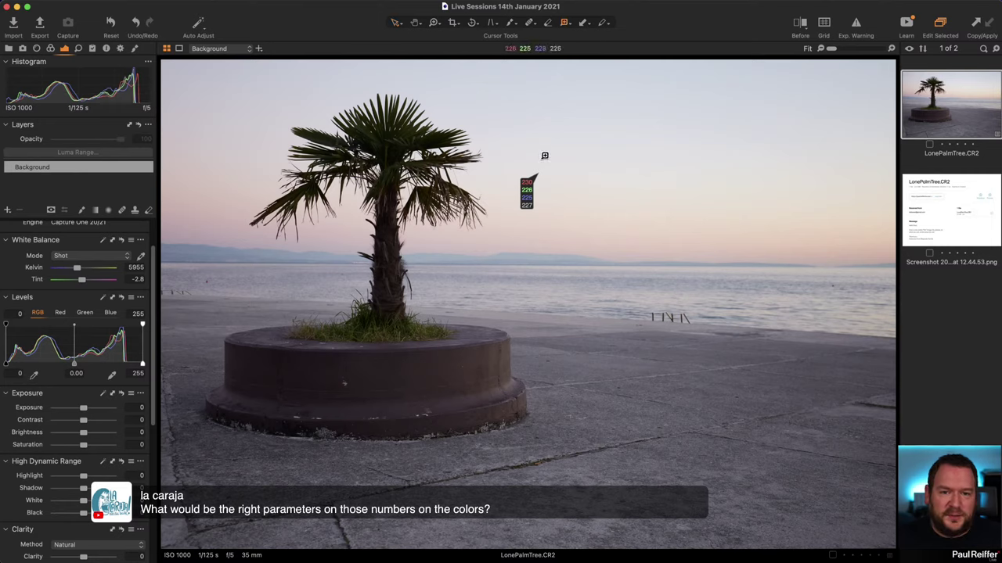
{"action": "left_click", "coordinate": [527, 192]}
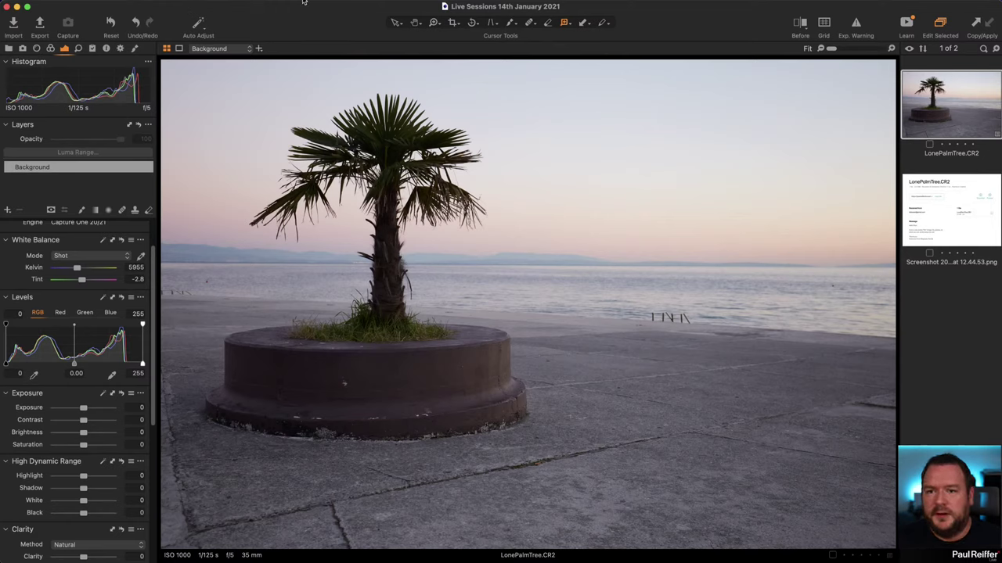
Step: Check the available workspaces and the option for saving the current workspace
{"action": "left_click", "coordinate": [266, 0]}
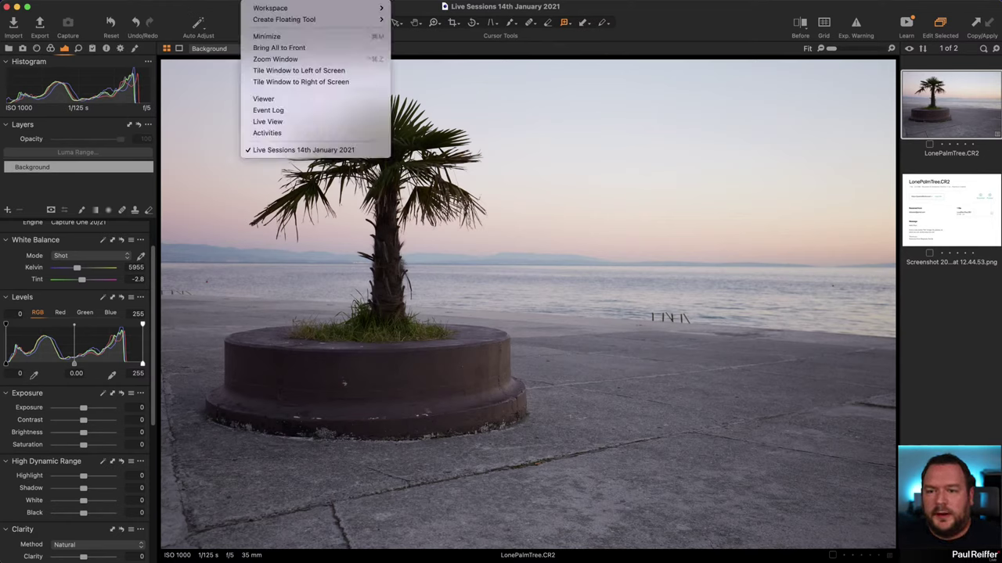
{"action": "mouse_move", "coordinate": [286, 6]}
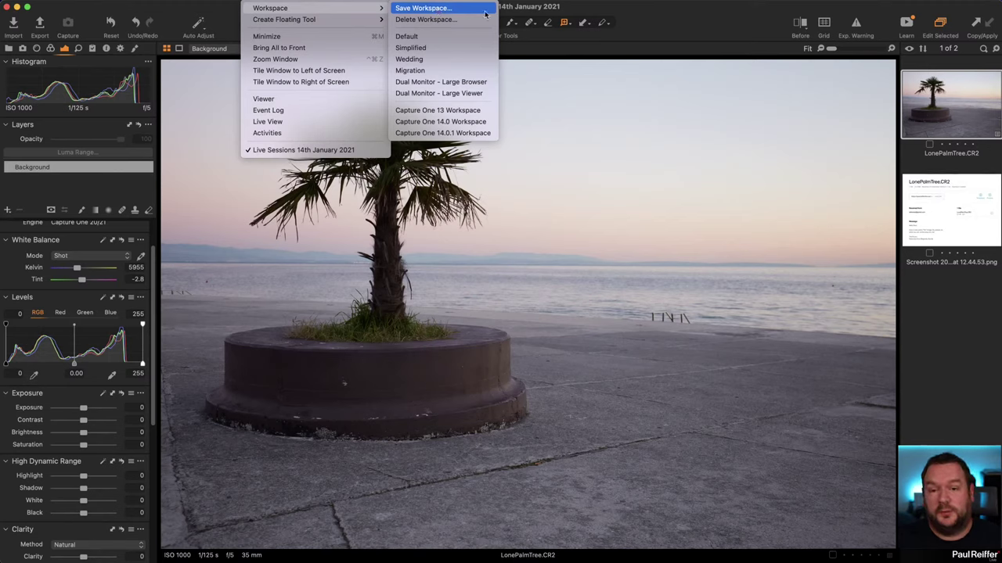
{"action": "left_click", "coordinate": [610, 13]}
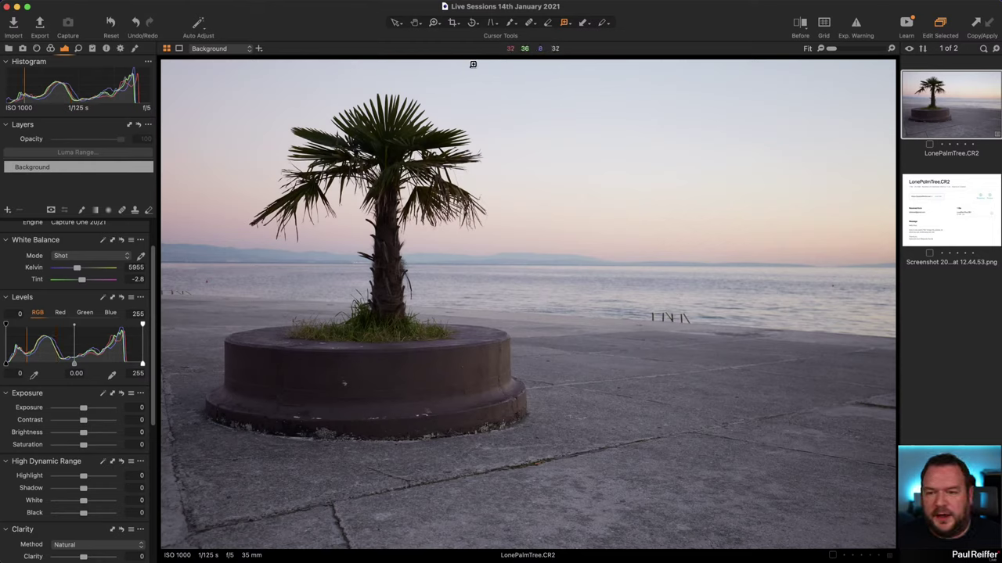
Step: Crop the palm photo with an Unconstrained ratio to the lower-left area, about 13.7 by 9 in, cutting off the upper palm crown
{"action": "left_click", "coordinate": [453, 23]}
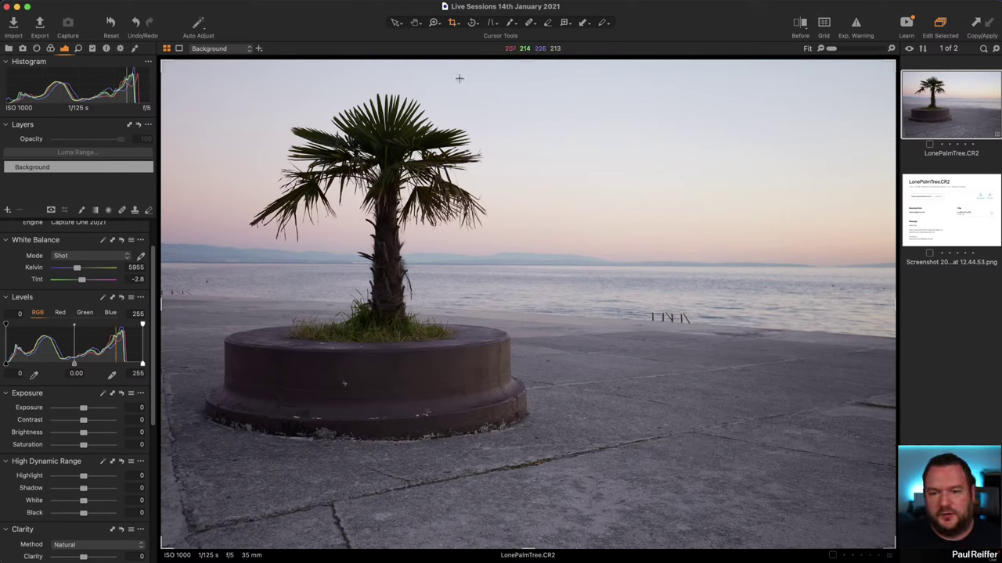
{"action": "left_click", "coordinate": [457, 25]}
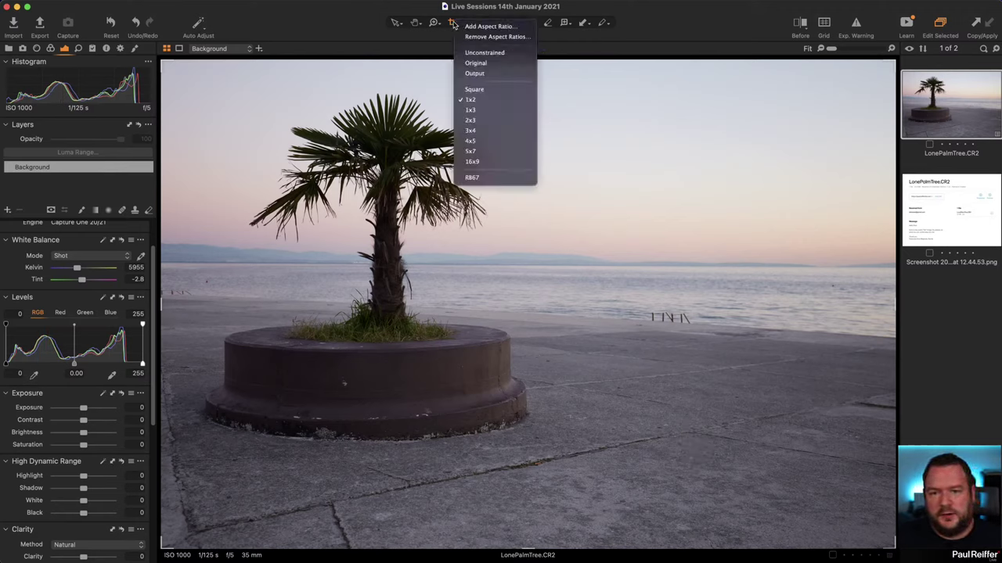
{"action": "left_click", "coordinate": [473, 52]}
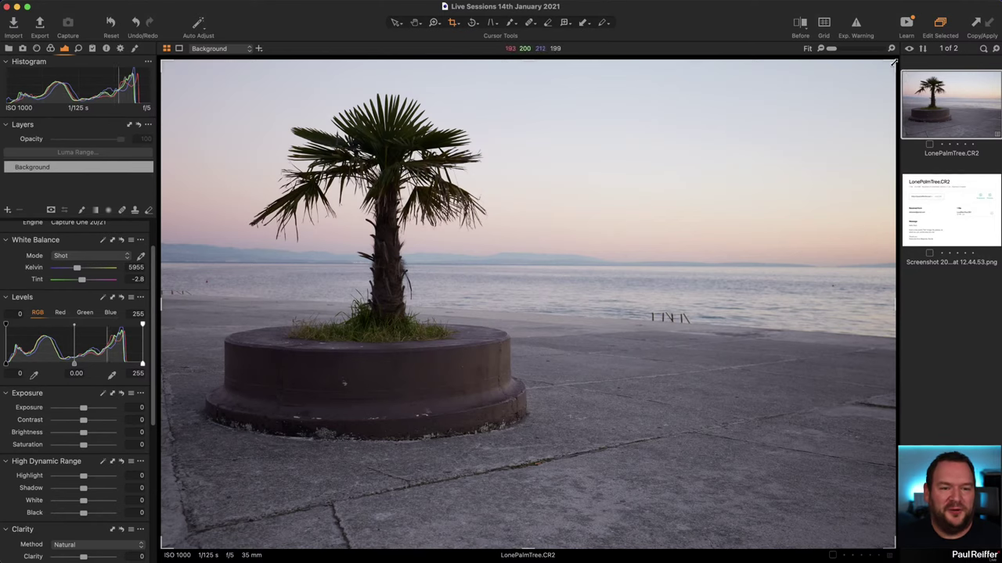
{"action": "left_click_drag", "start_coordinate": [893, 63], "coordinate": [710, 186]}
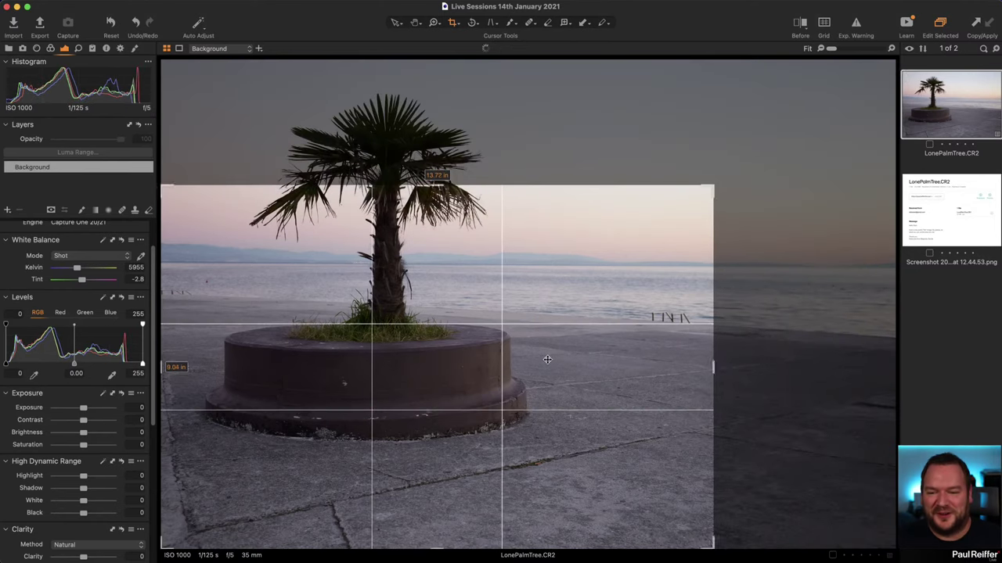
Step: Move and resize the crop to include the whole palm crown, about 14.9 by 7.8 in, and apply it
{"action": "left_click_drag", "start_coordinate": [544, 359], "coordinate": [575, 239]}
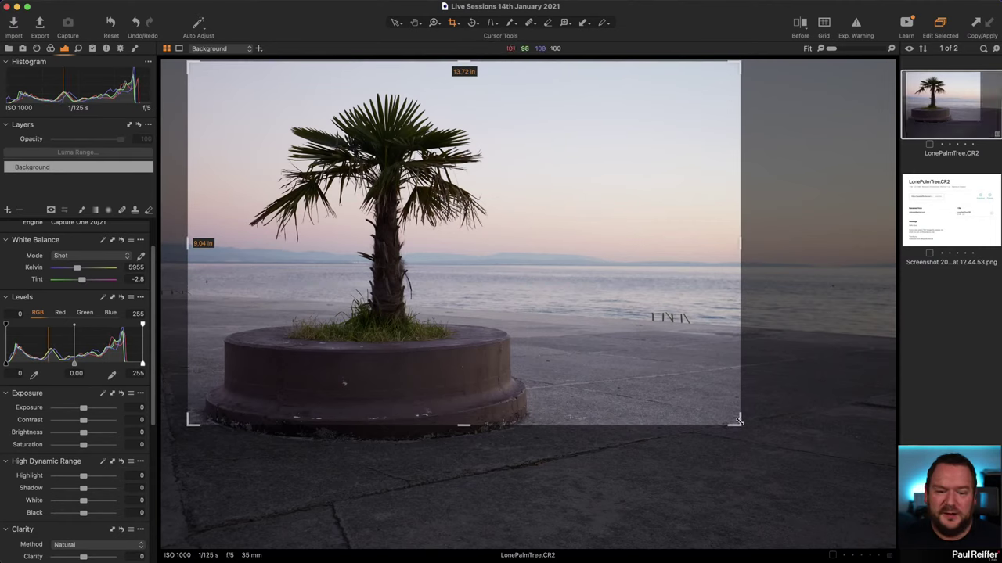
{"action": "left_click_drag", "start_coordinate": [742, 423], "coordinate": [786, 373]}
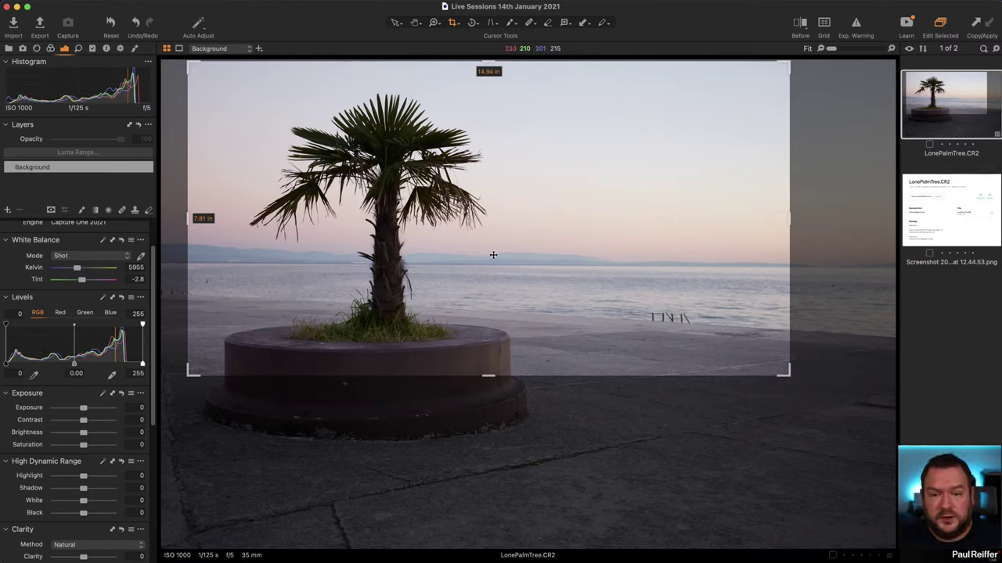
{"action": "left_click", "coordinate": [395, 22]}
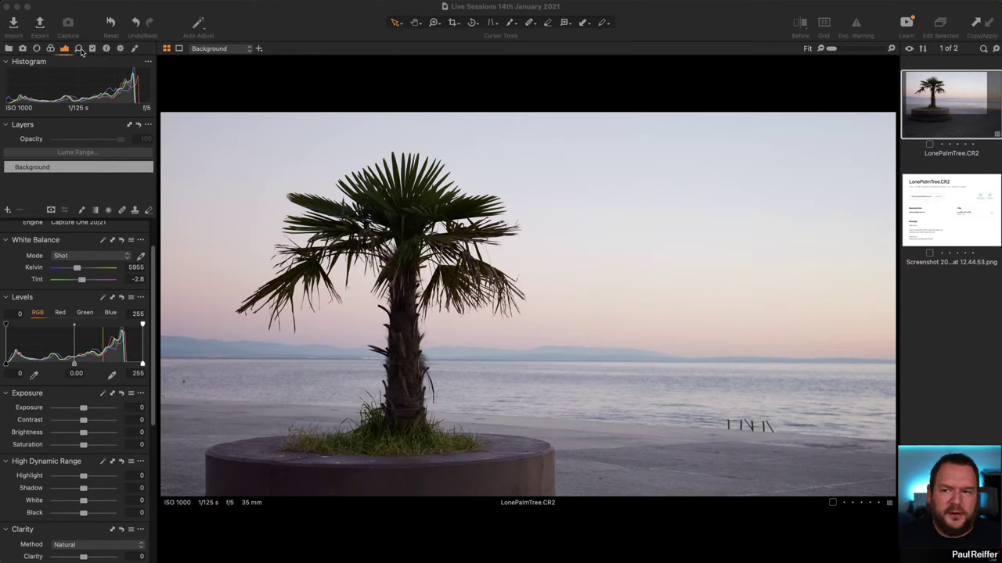
Step: Review the sharpening, noise reduction and film grain tools, and expand the Moire settings
{"action": "left_click", "coordinate": [80, 51]}
{"action": "left_click", "coordinate": [80, 50]}
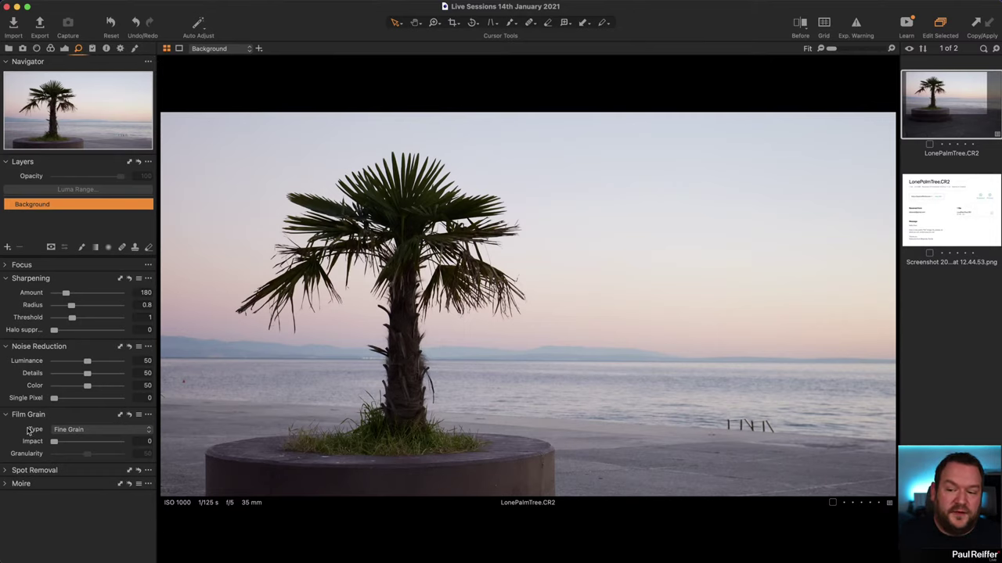
{"action": "left_click", "coordinate": [17, 486]}
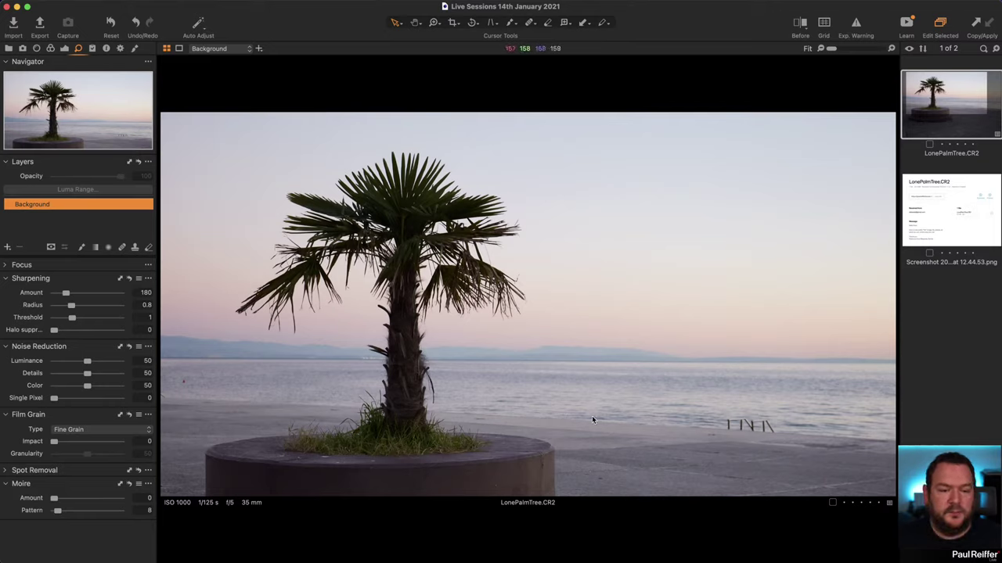
Step: Return to the exposure tools and check the available curve options in the Base Characteristics
{"action": "key", "text": "super+alt+5"}
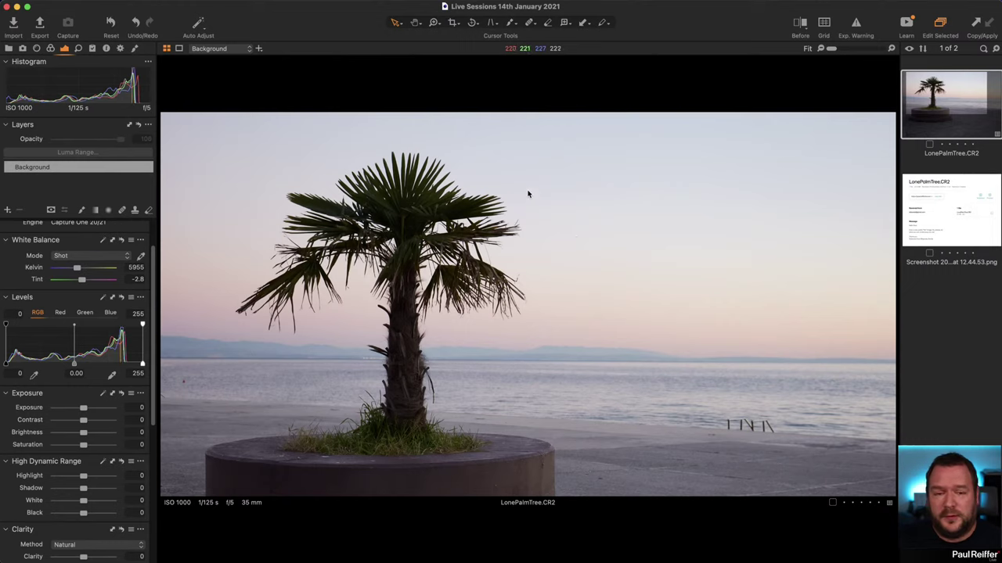
{"action": "scroll", "coordinate": [108, 250], "scroll_direction": "up", "scroll_amount": 3}
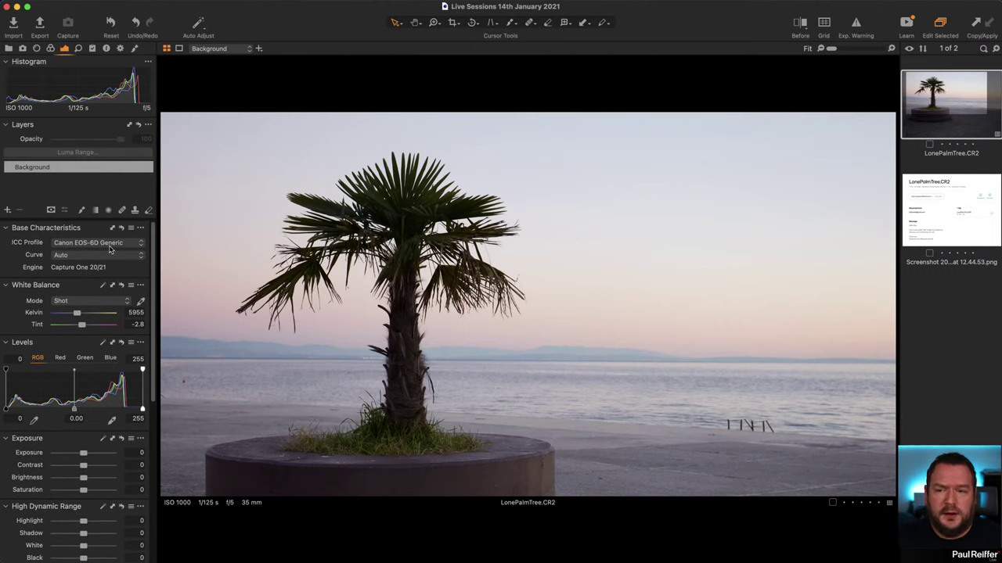
{"action": "left_click", "coordinate": [74, 256]}
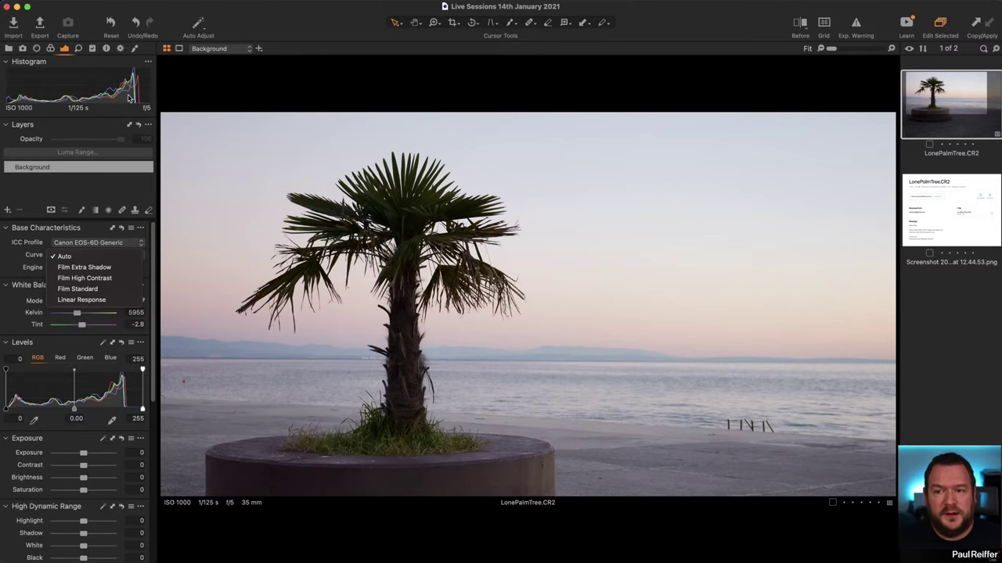
{"action": "left_click", "coordinate": [863, 25]}
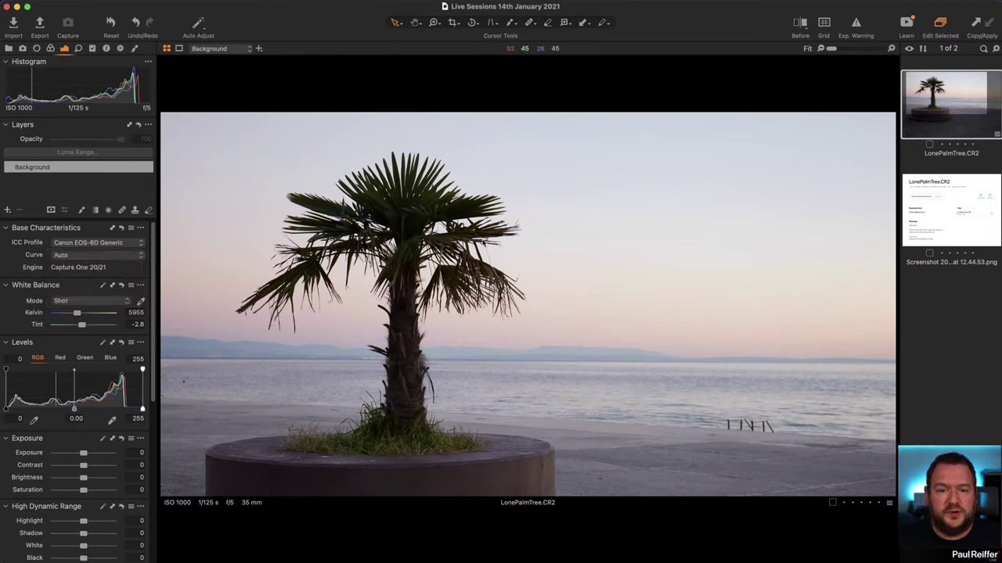
{"action": "left_click", "coordinate": [857, 24]}
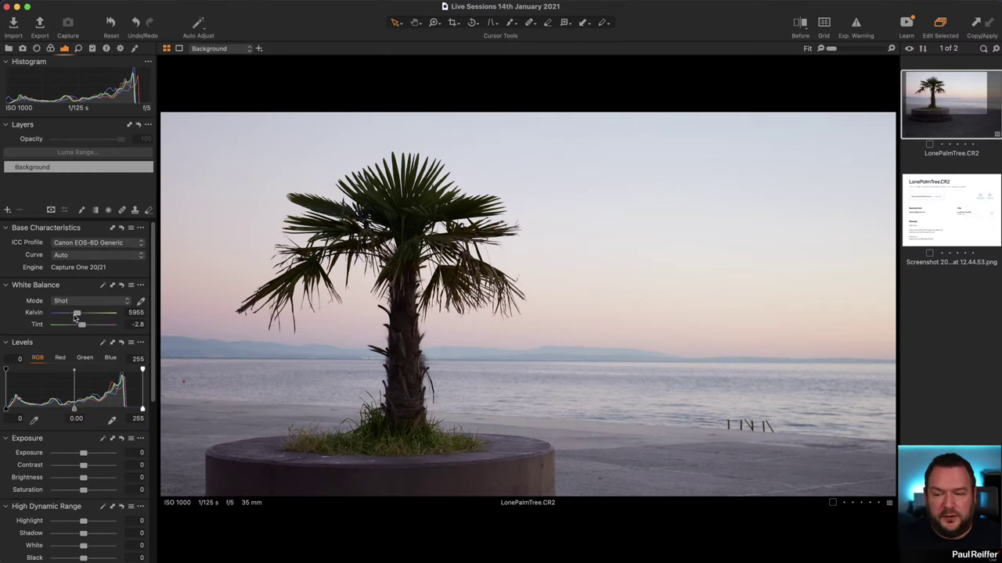
Step: Warm the palm photo's white balance by setting Kelvin to 6680 and Tint to 0.5
{"action": "left_click_drag", "start_coordinate": [75, 317], "coordinate": [79, 317]}
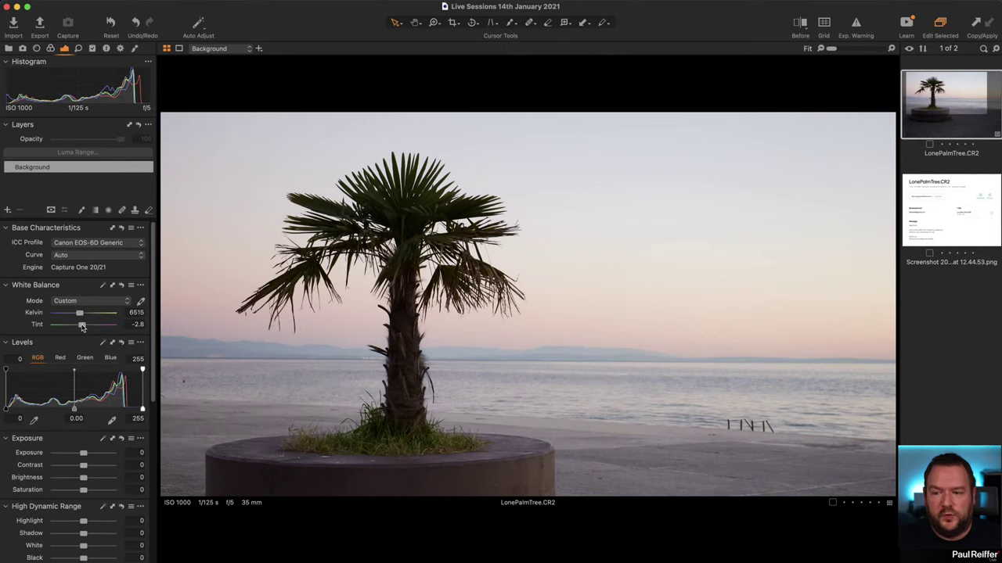
{"action": "left_click_drag", "start_coordinate": [81, 324], "coordinate": [84, 325]}
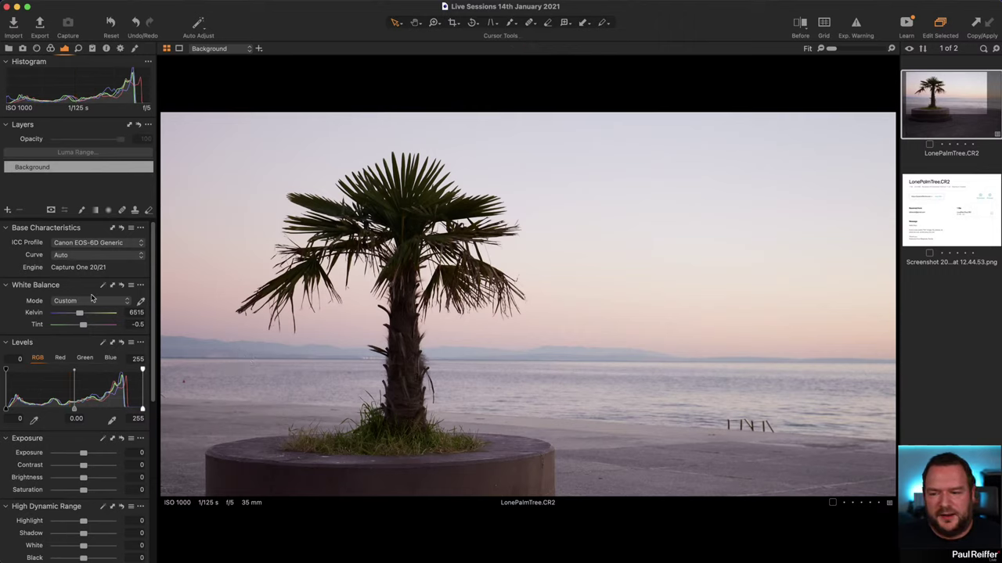
{"action": "left_click_drag", "start_coordinate": [80, 313], "coordinate": [85, 323]}
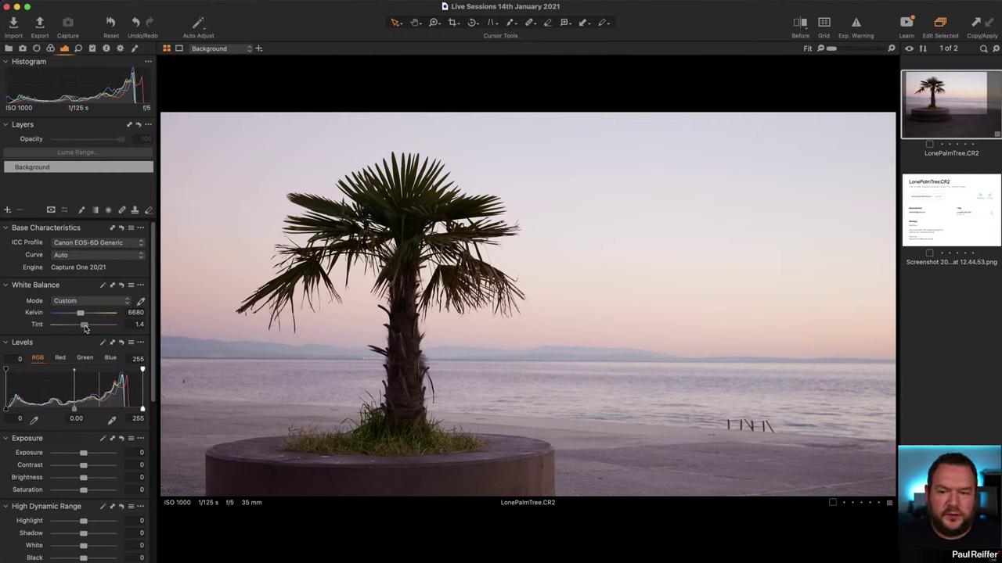
{"action": "left_click_drag", "start_coordinate": [84, 329], "coordinate": [85, 329]}
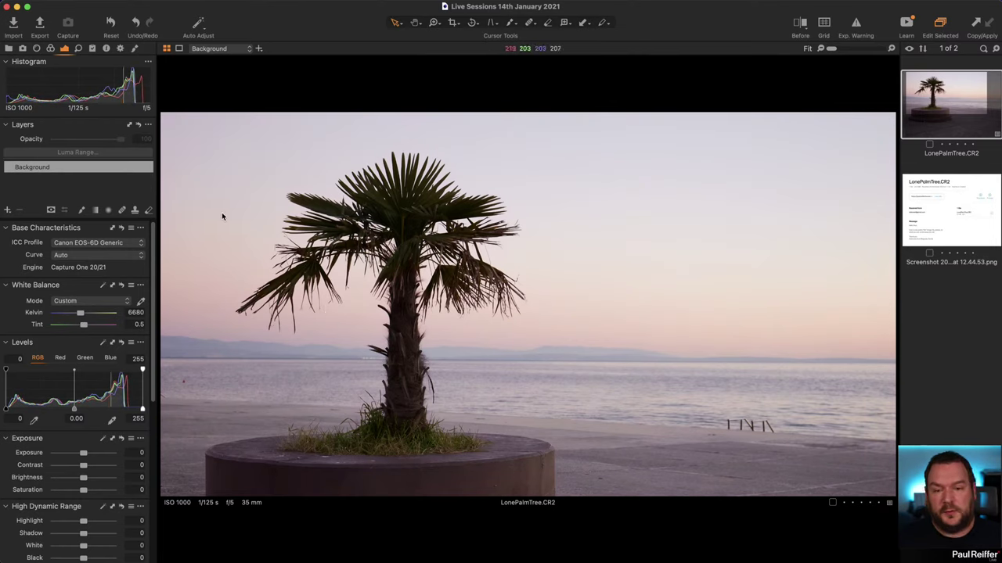
Step: Bring up the color tools with the Color Editor in Basic mode and expand the Color Balance tool
{"action": "left_click", "coordinate": [50, 48]}
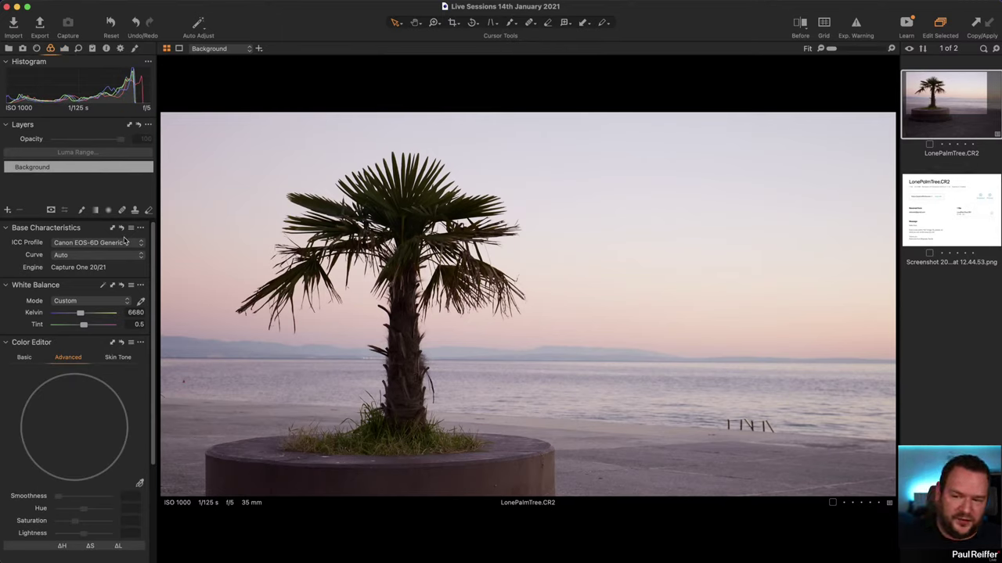
{"action": "scroll", "coordinate": [117, 250], "scroll_direction": "down", "scroll_amount": 3}
{"action": "left_click", "coordinate": [29, 269]}
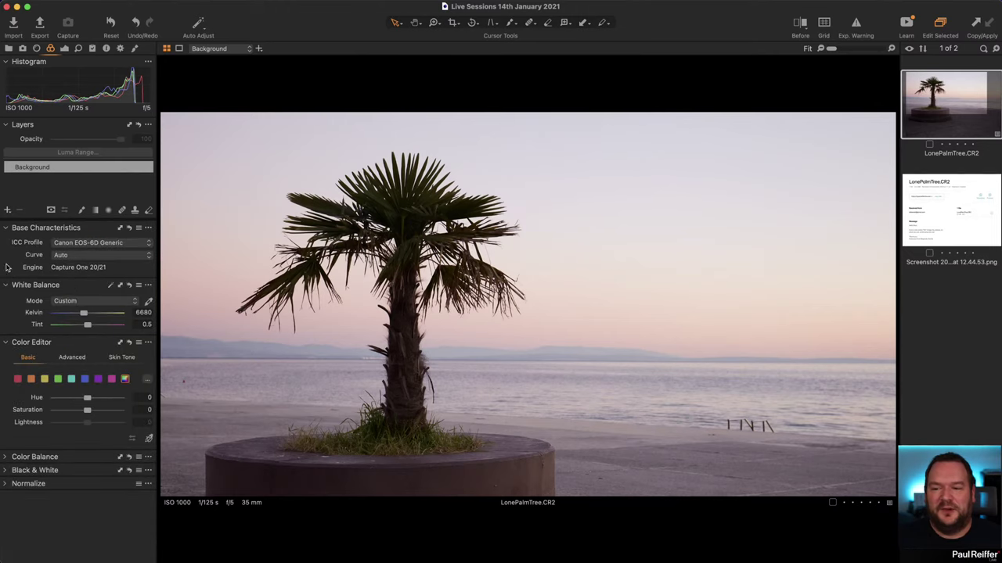
{"action": "left_click", "coordinate": [6, 458]}
{"action": "scroll", "coordinate": [35, 420], "scroll_direction": "down", "scroll_amount": 2}
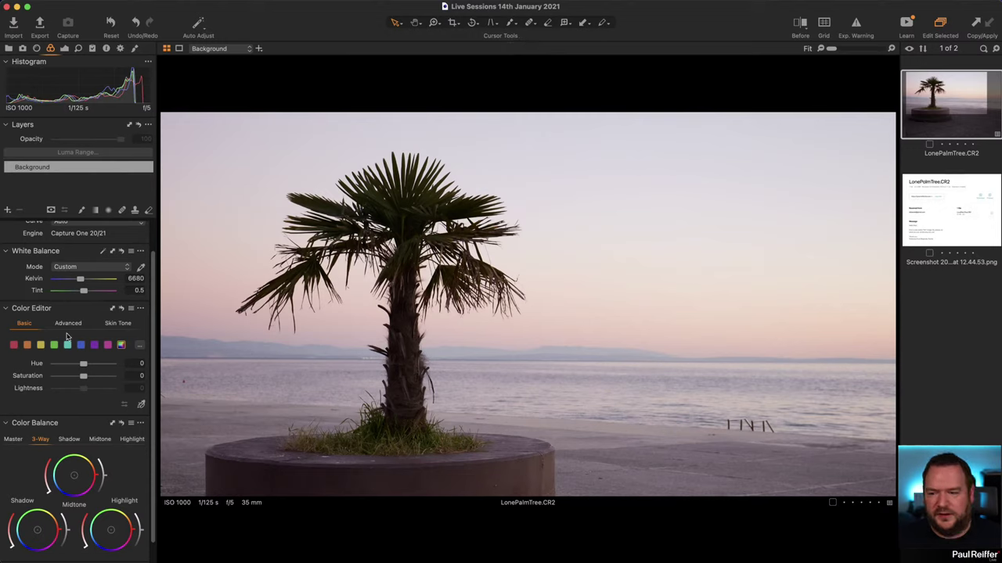
Step: Sample the planter's color, widen its range in the Advanced Color Editor and set Smoothness to 22.1
{"action": "left_click", "coordinate": [141, 405]}
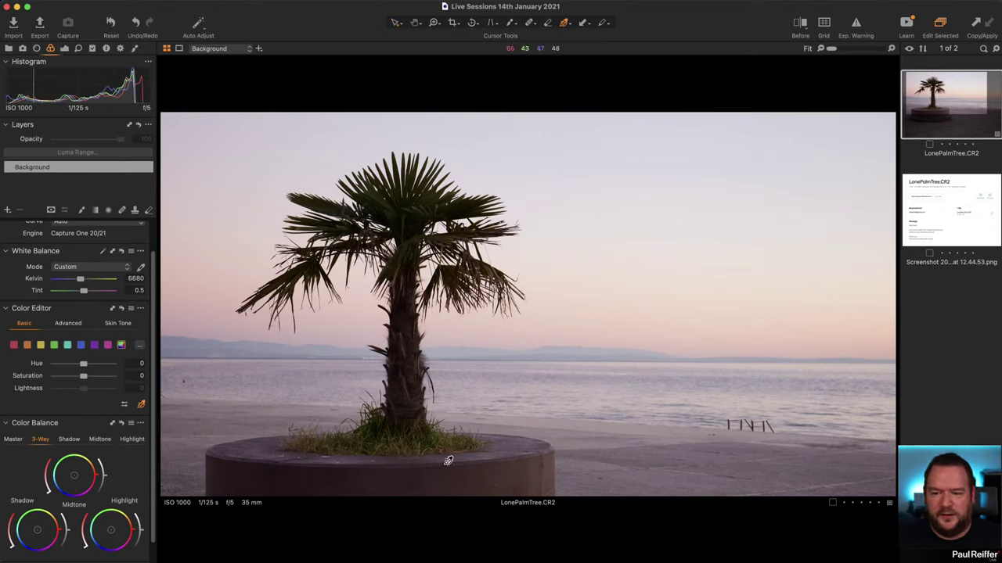
{"action": "left_click", "coordinate": [536, 466]}
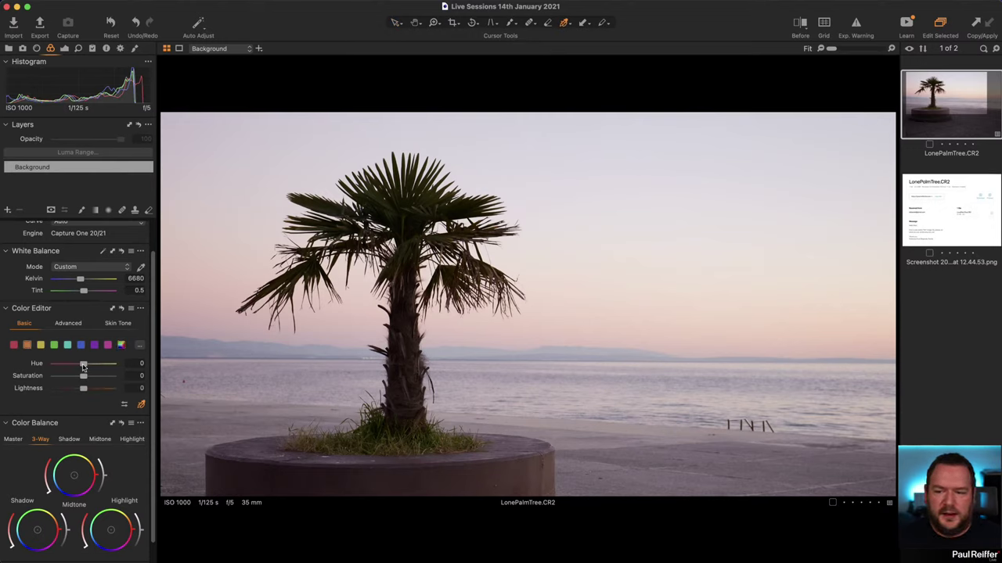
{"action": "left_click", "coordinate": [68, 323]}
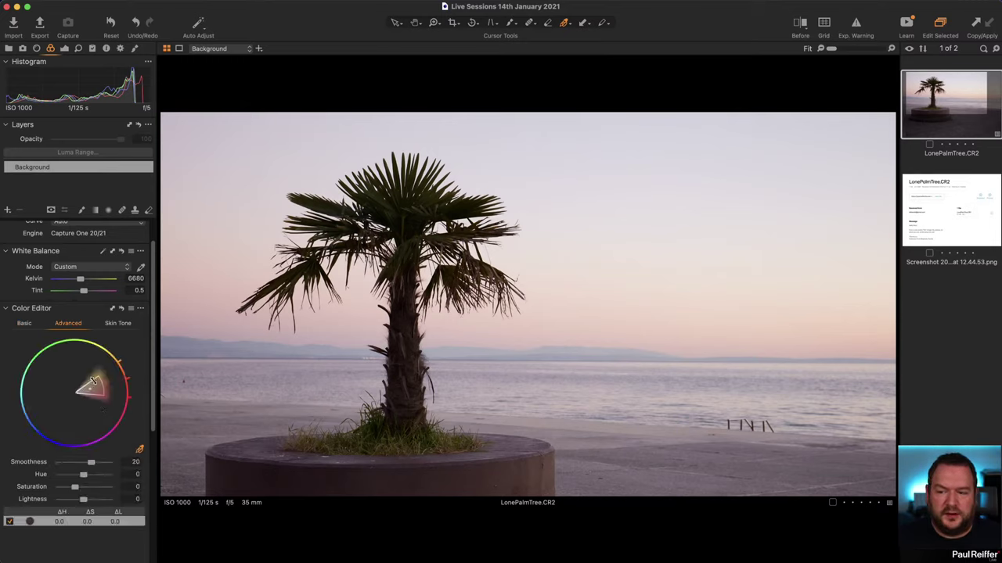
{"action": "mouse_move", "coordinate": [102, 385]}
{"action": "left_mouse_down"}
{"action": "mouse_move", "coordinate": [117, 383]}
{"action": "mouse_move", "coordinate": [99, 391]}
{"action": "mouse_move", "coordinate": [94, 369]}
{"action": "left_mouse_up"}
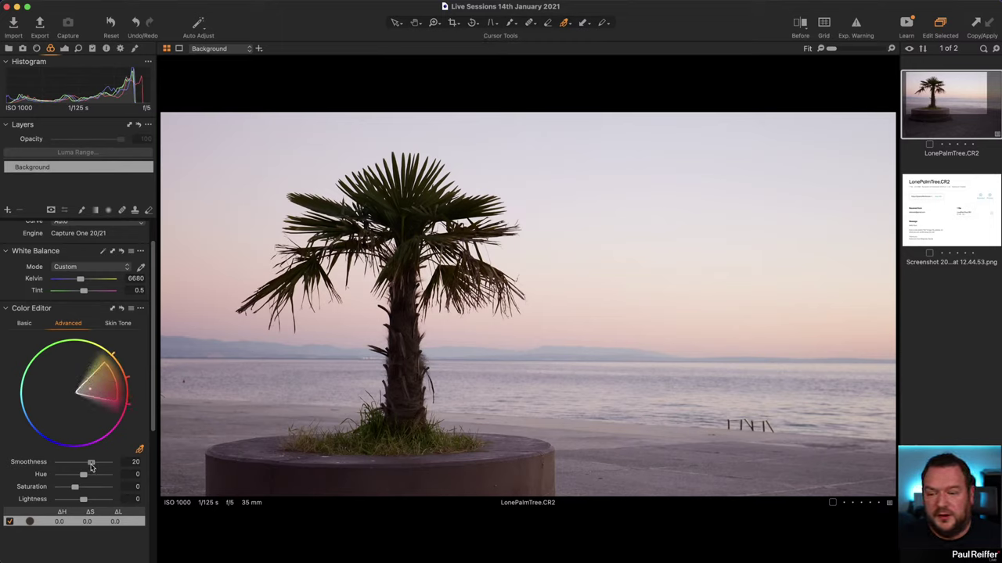
{"action": "left_click_drag", "start_coordinate": [91, 465], "coordinate": [94, 464]}
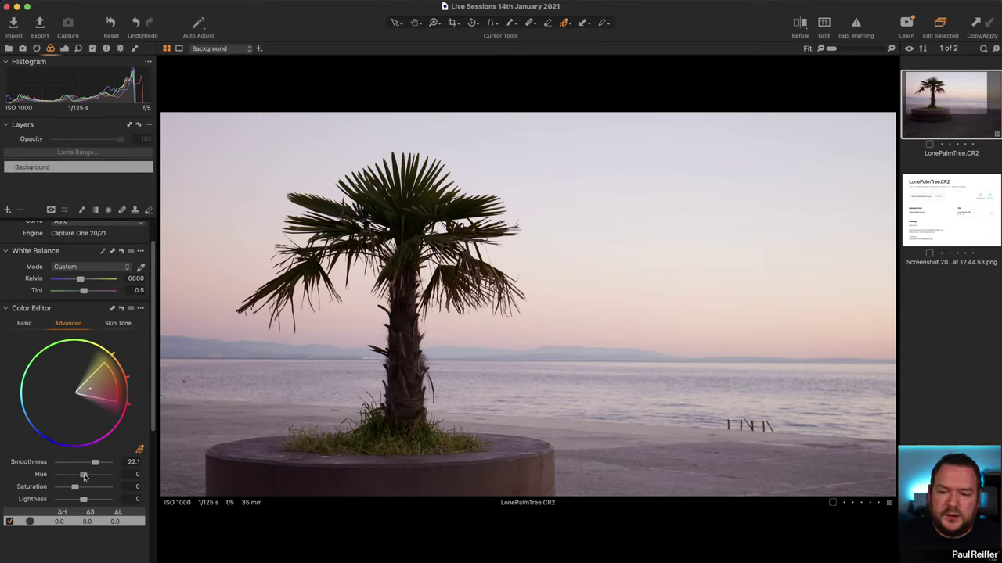
Step: Set the sampled color's Hue to 15.6, Saturation to 71 and Lightness to -34.7
{"action": "left_click_drag", "start_coordinate": [83, 477], "coordinate": [75, 503]}
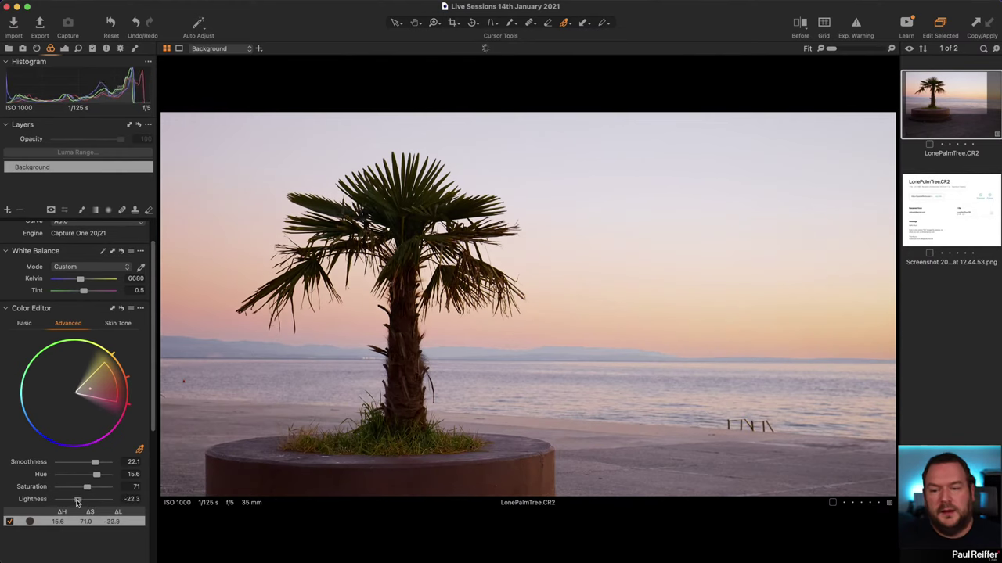
{"action": "scroll", "coordinate": [47, 485], "scroll_direction": "down", "scroll_amount": 3}
{"action": "scroll", "coordinate": [47, 485], "scroll_direction": "down", "scroll_amount": 2}
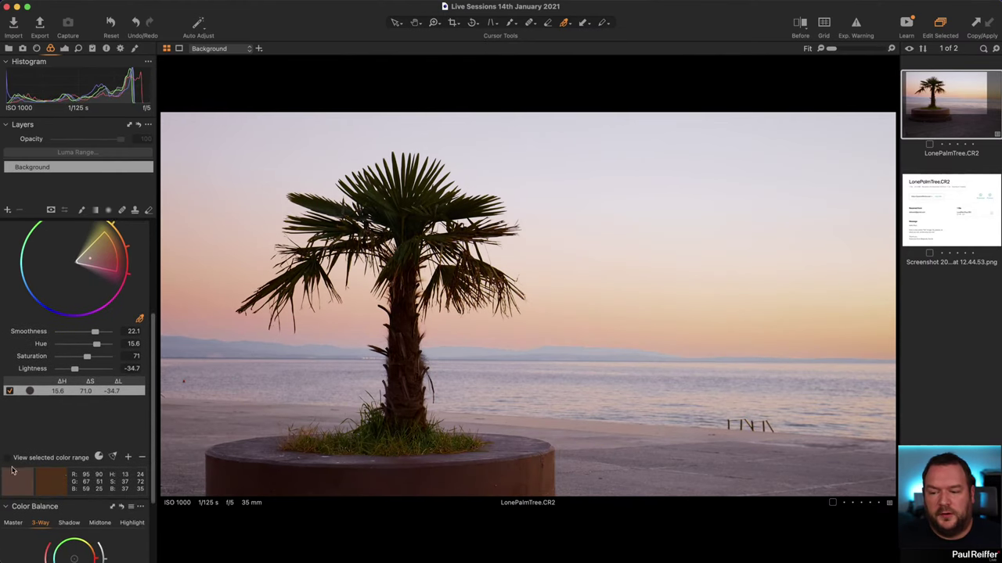
Step: Display only the selected color range, narrow it, and set Saturation to 196.7 and Lightness to -68.1
{"action": "left_click", "coordinate": [7, 456]}
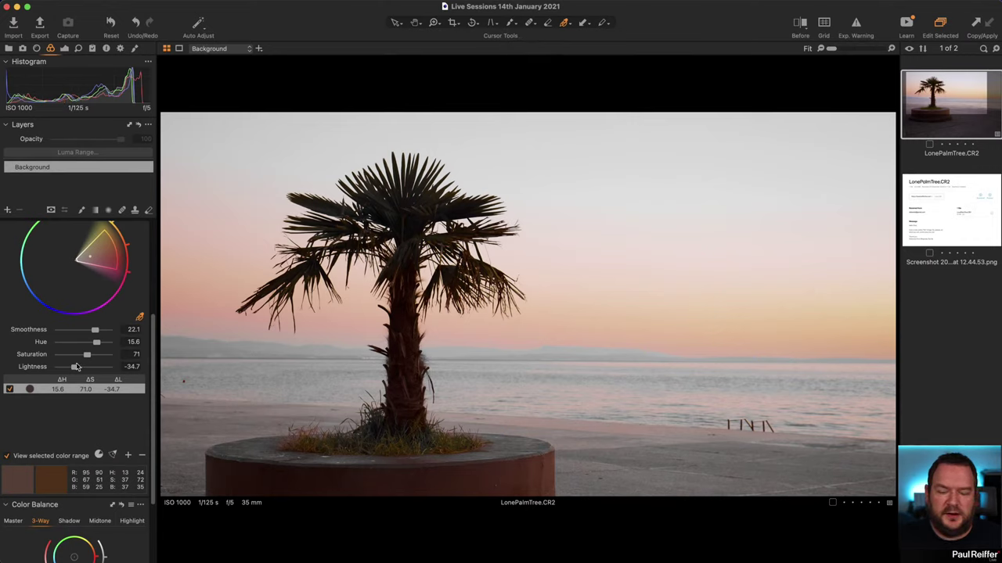
{"action": "mouse_move", "coordinate": [86, 357]}
{"action": "left_mouse_down"}
{"action": "mouse_move", "coordinate": [65, 359]}
{"action": "mouse_move", "coordinate": [87, 357]}
{"action": "left_mouse_up"}
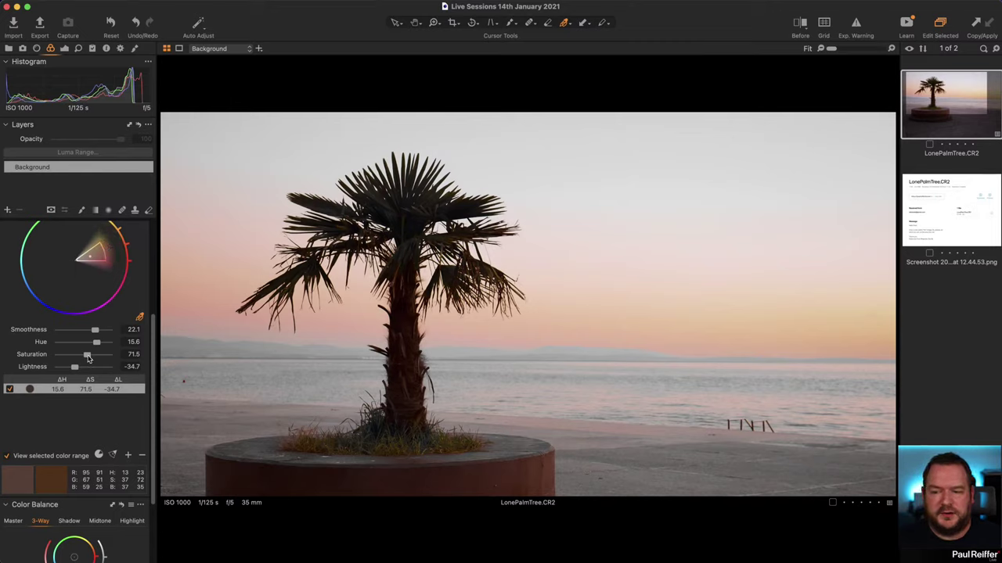
{"action": "left_click_drag", "start_coordinate": [88, 359], "coordinate": [66, 368]}
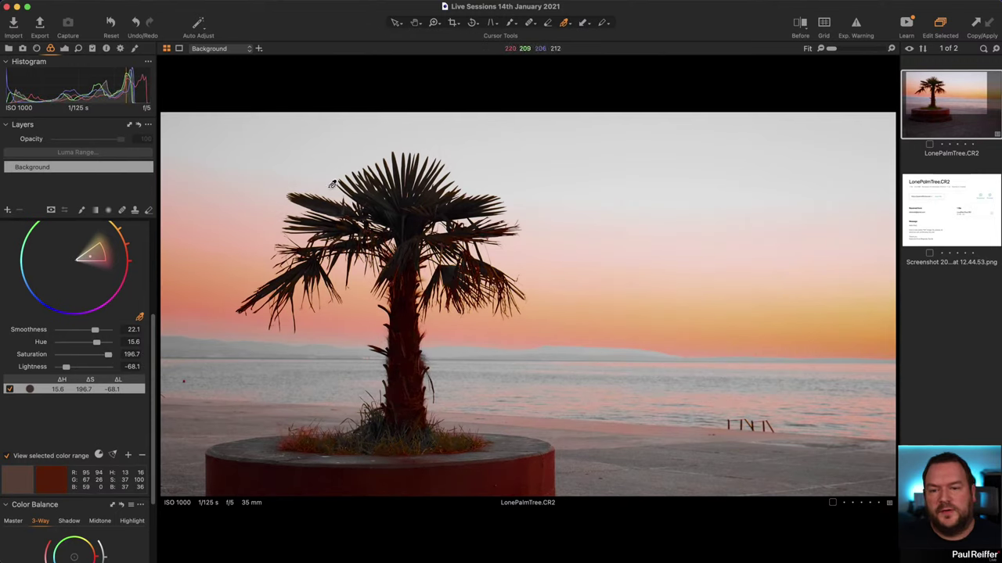
Step: Inspect the palm fronds and trunk up close for the effect of the color edit, and return to the full photo
{"action": "key", "text": "z"}
{"action": "left_click_drag", "start_coordinate": [341, 180], "coordinate": [458, 284]}
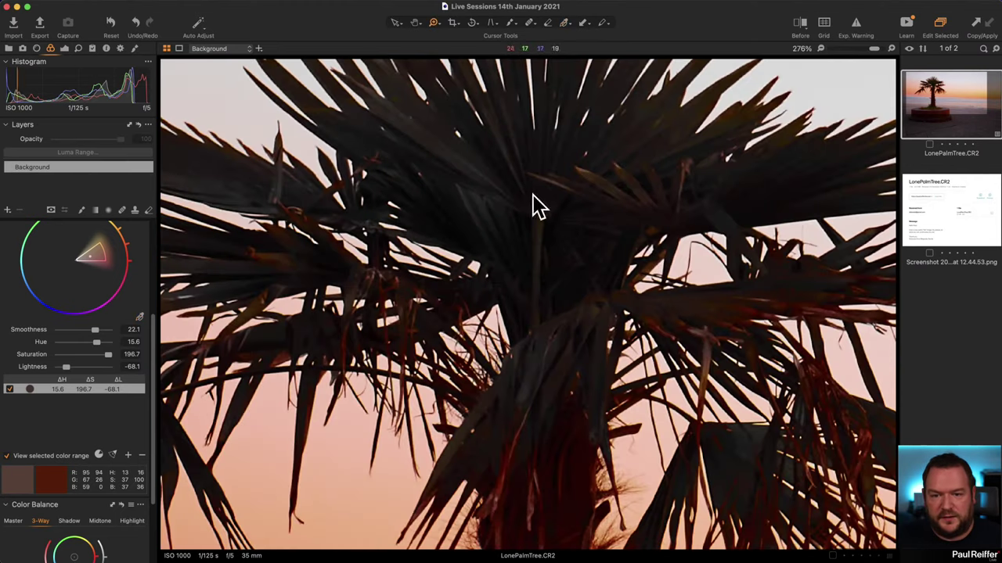
{"action": "scroll", "coordinate": [500, 258], "scroll_direction": "down", "scroll_amount": 5}
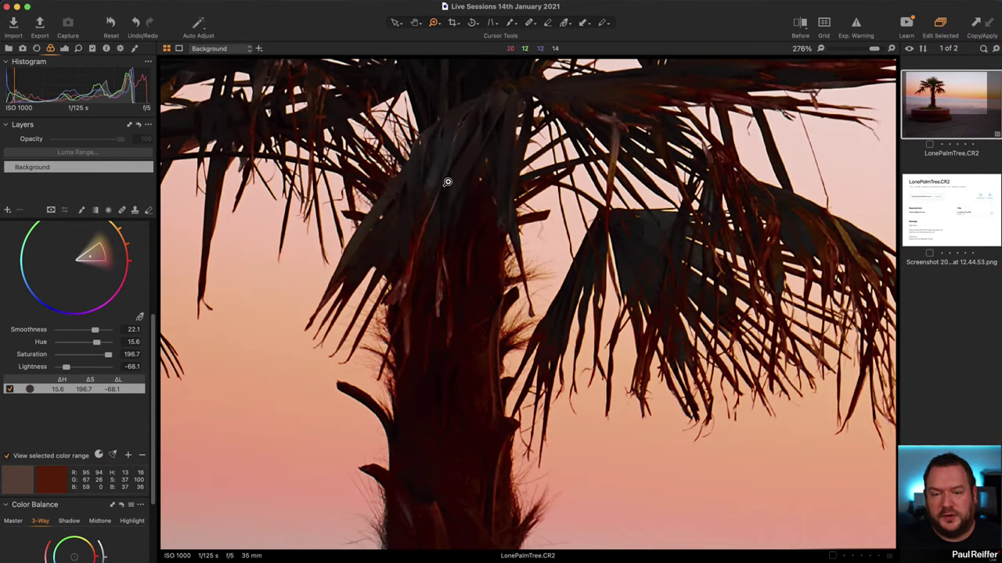
{"action": "key", "text": "super+0"}
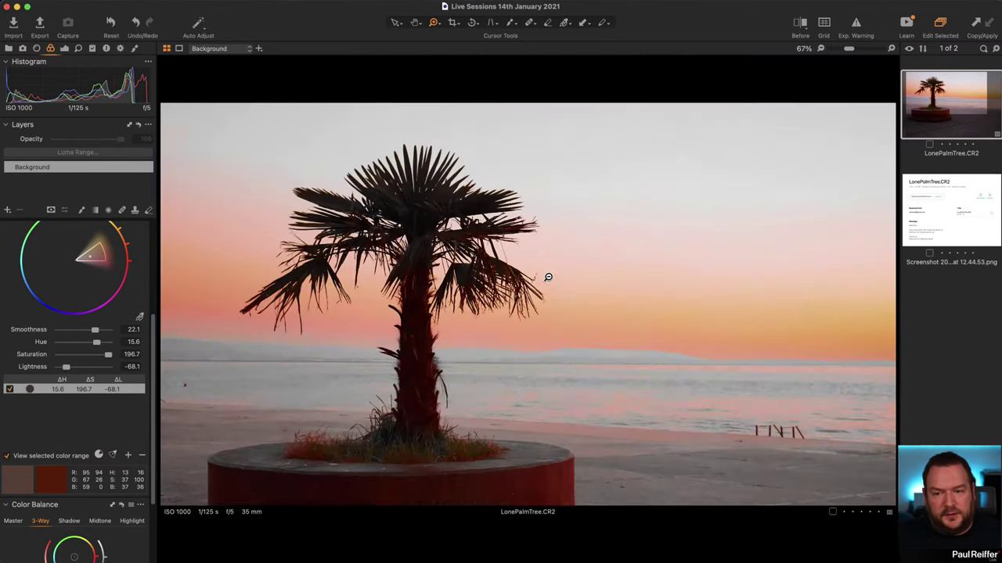
Step: Reset all Color Editor adjustments on the palm photo
{"action": "scroll", "coordinate": [117, 281], "scroll_direction": "up", "scroll_amount": 3}
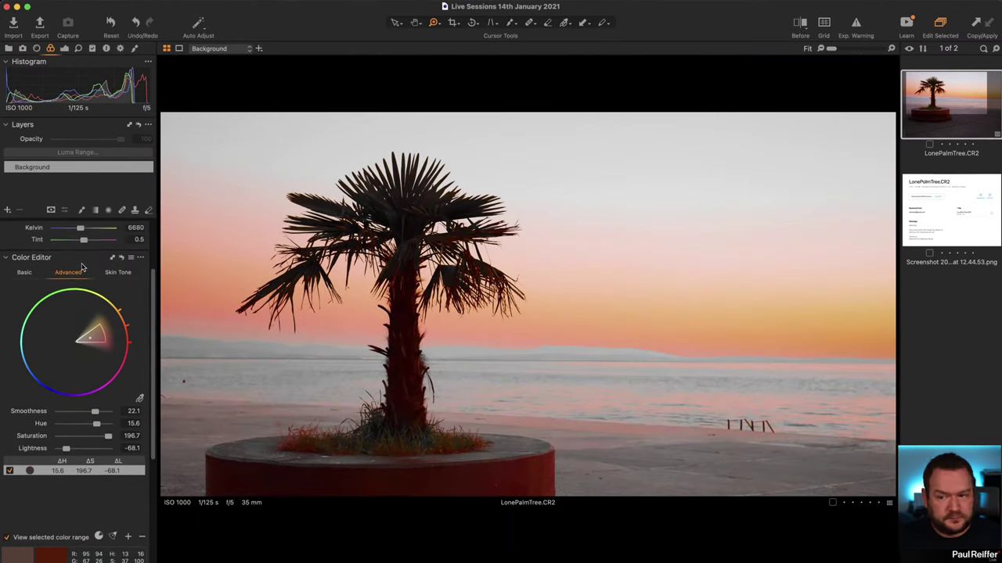
{"action": "left_click", "coordinate": [121, 265]}
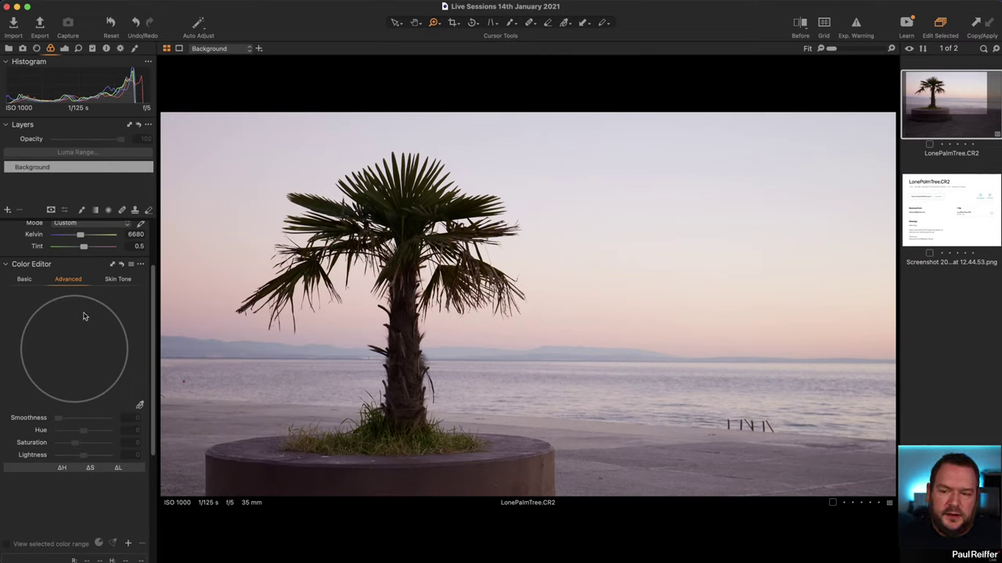
Step: Shift the shadows slightly toward blue and the highlights toward orange with the 3-Way Color Balance
{"action": "scroll", "coordinate": [78, 353], "scroll_direction": "down", "scroll_amount": 5}
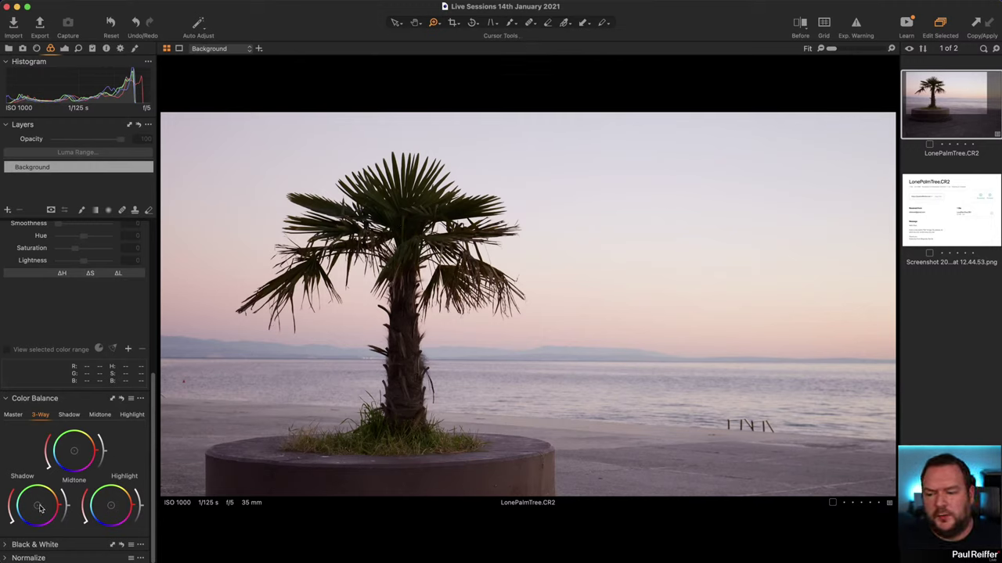
{"action": "left_click_drag", "start_coordinate": [41, 509], "coordinate": [32, 512]}
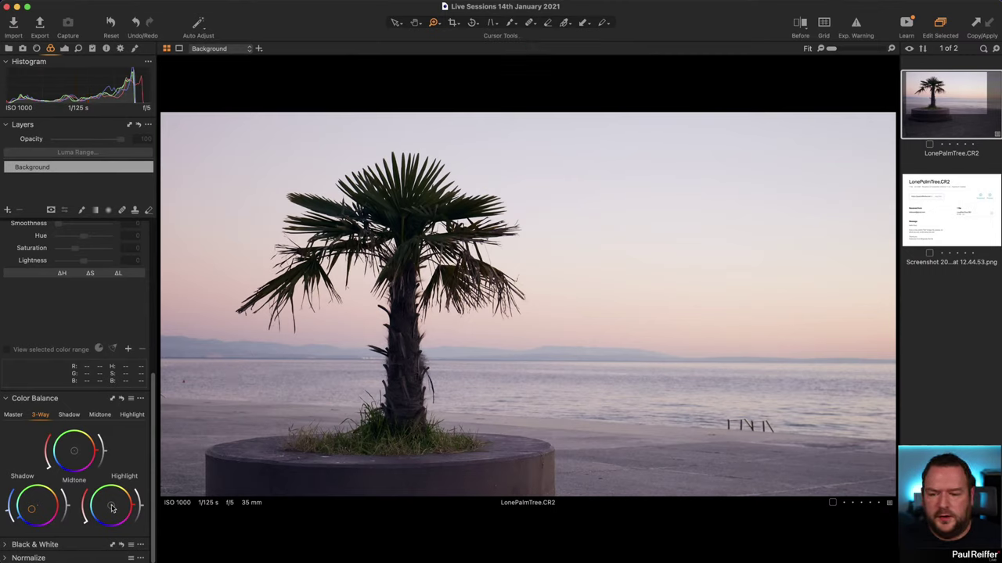
{"action": "left_click_drag", "start_coordinate": [112, 509], "coordinate": [119, 503]}
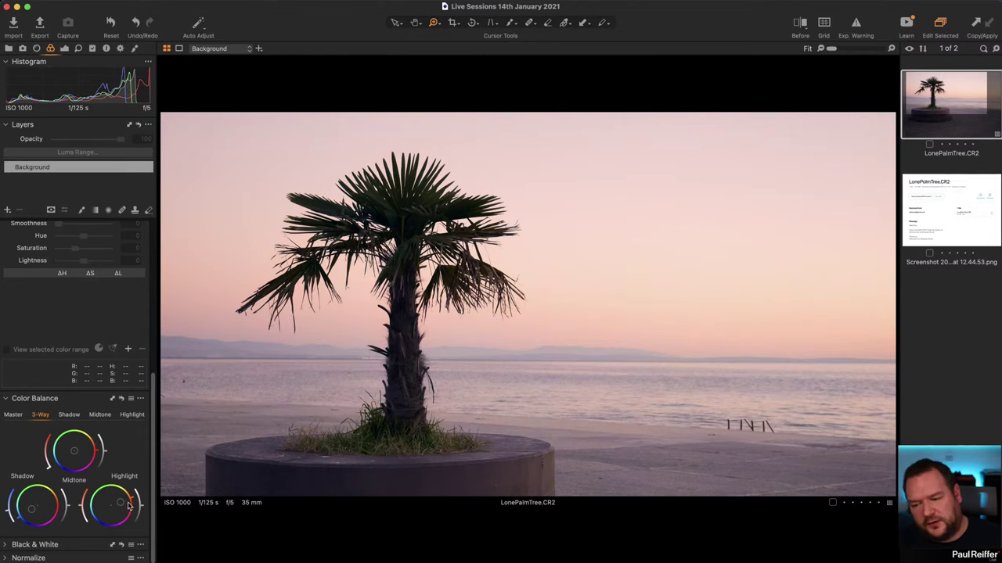
Step: Shift the palm photo's midtones toward magenta and slightly ease the highlight tint with the 3-Way Color Balance
{"action": "mouse_move", "coordinate": [81, 509]}
{"action": "left_mouse_down"}
{"action": "mouse_move", "coordinate": [83, 494]}
{"action": "mouse_move", "coordinate": [83, 508]}
{"action": "left_mouse_up"}
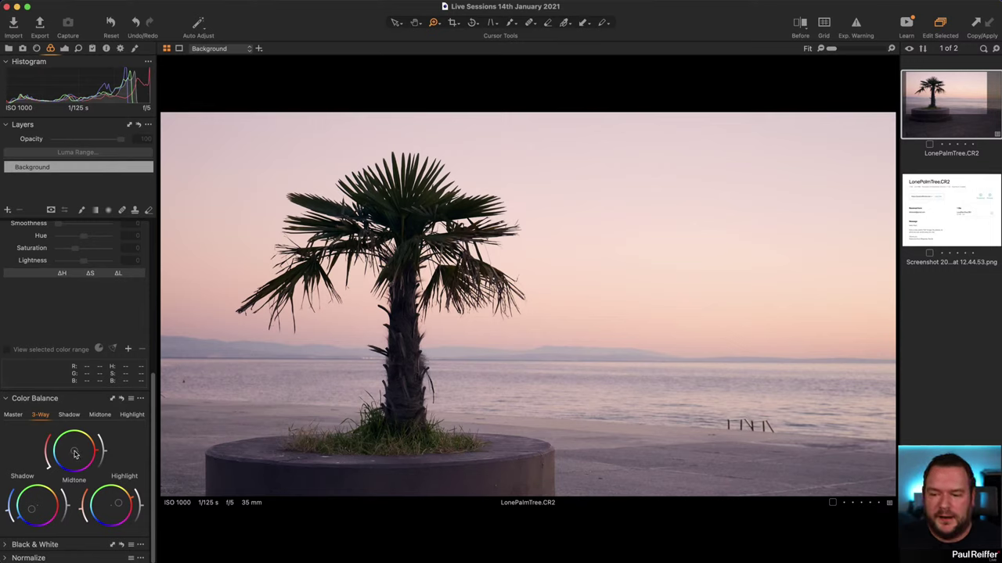
{"action": "left_click_drag", "start_coordinate": [75, 454], "coordinate": [81, 457]}
{"action": "left_click_drag", "start_coordinate": [70, 440], "coordinate": [80, 455]}
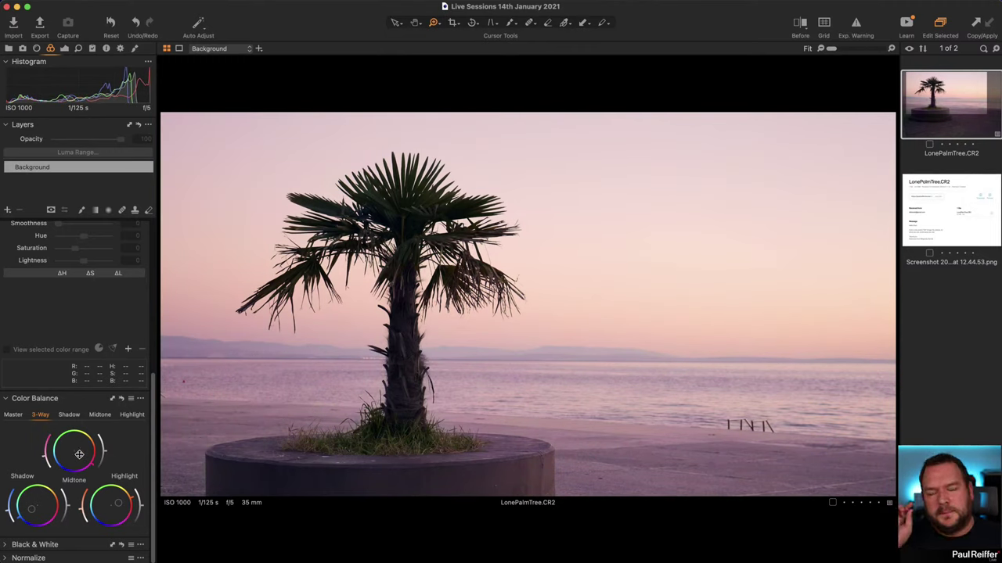
{"action": "left_click", "coordinate": [64, 48]}
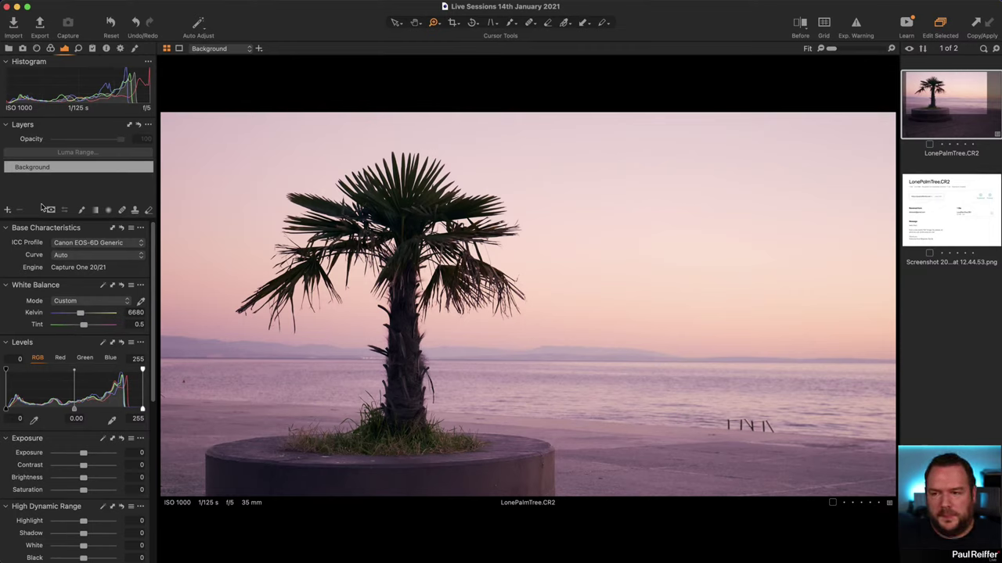
{"action": "left_click", "coordinate": [50, 49]}
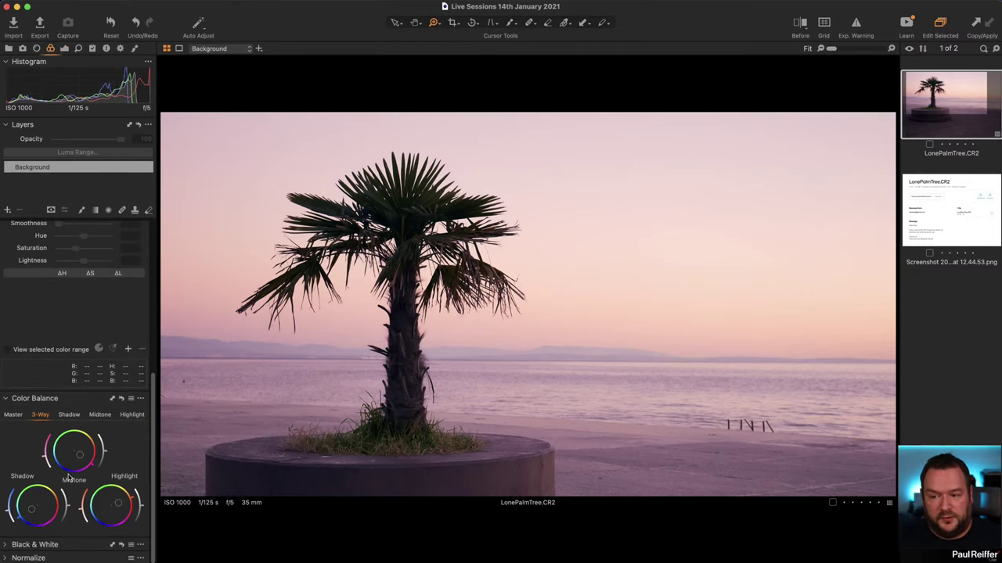
Step: Tint the midtones slightly toward cyan and the shadows further toward blue on their individual Color Balance wheels, and compare against the unadjusted photo
{"action": "left_click", "coordinate": [72, 415]}
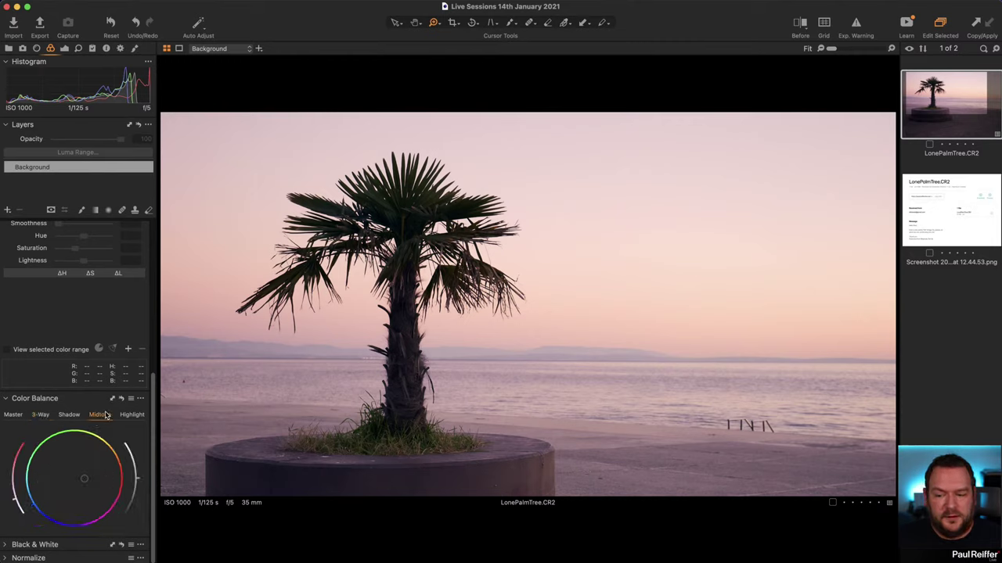
{"action": "left_click", "coordinate": [131, 416]}
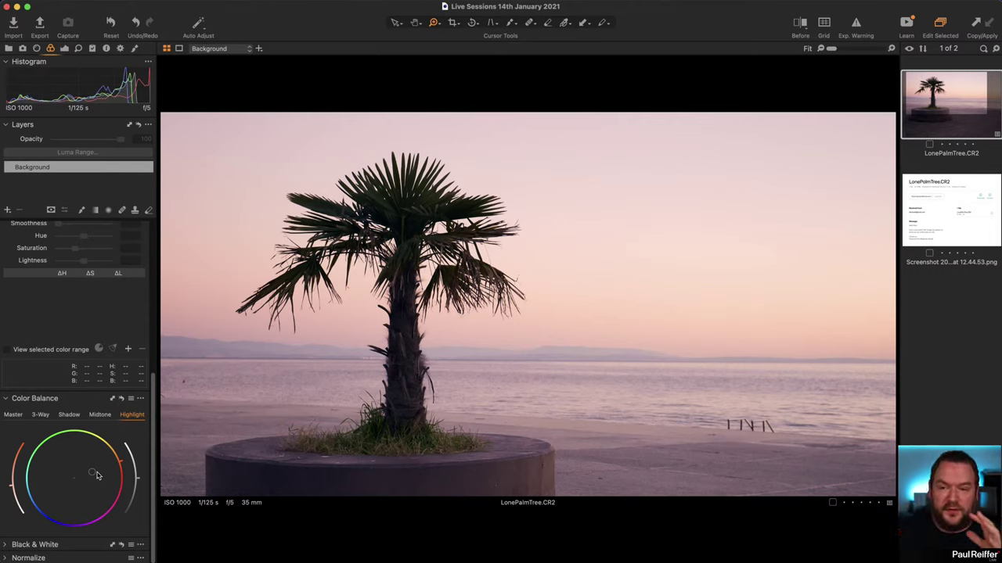
{"action": "left_click_drag", "start_coordinate": [95, 475], "coordinate": [69, 479]}
{"action": "left_click", "coordinate": [100, 415]}
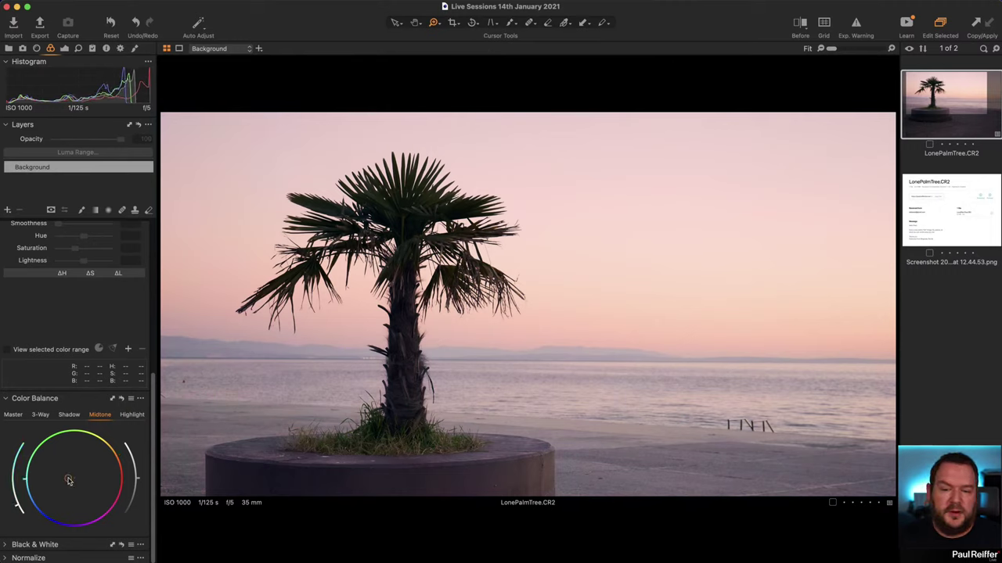
{"action": "left_click", "coordinate": [69, 415]}
{"action": "left_click_drag", "start_coordinate": [61, 489], "coordinate": [57, 500]}
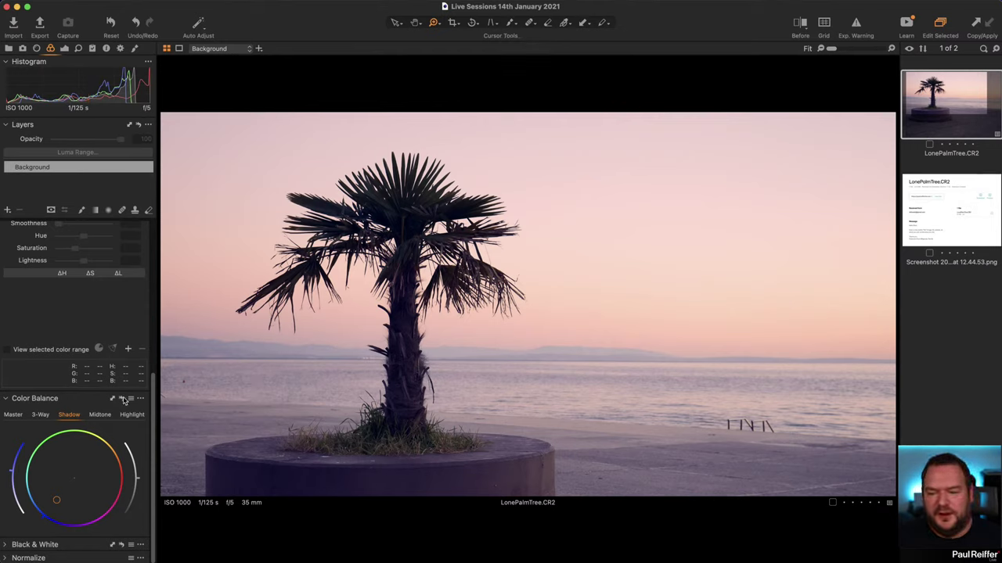
{"action": "left_click", "coordinate": [121, 399]}
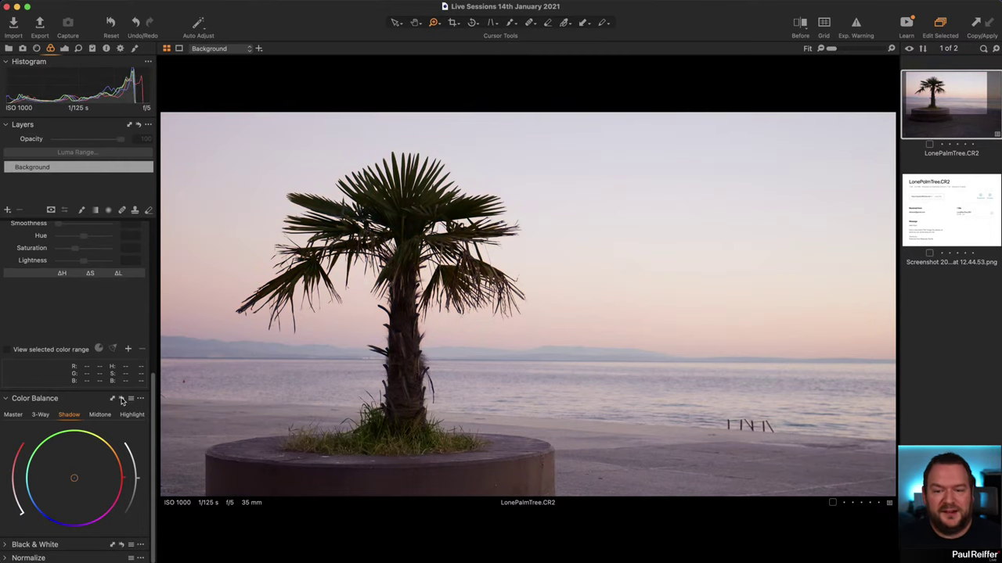
{"action": "left_click_drag", "start_coordinate": [121, 401], "coordinate": [121, 401]}
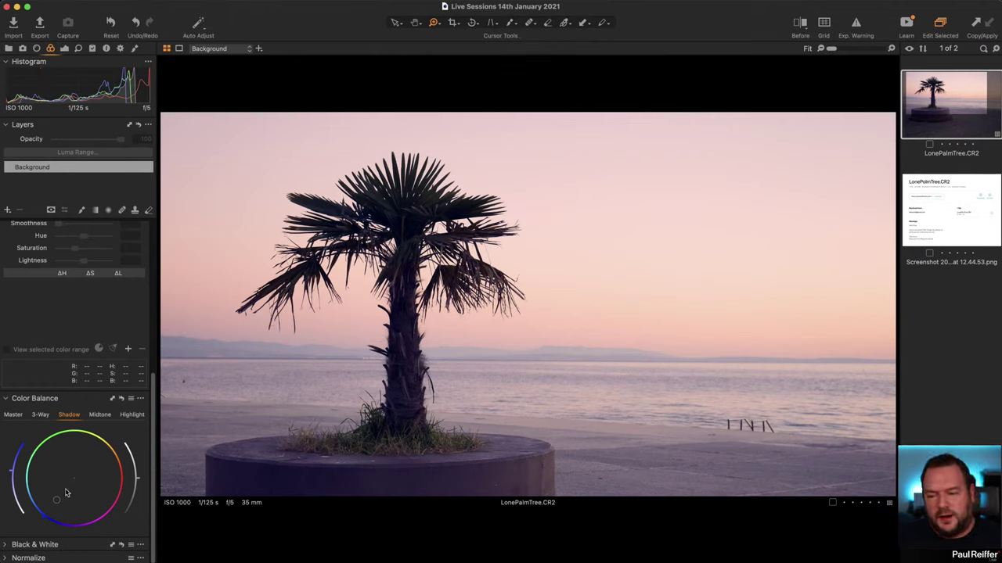
Step: Soften the 3-Way Color Balance by bringing the midtones close to neutral and reducing the blue shadow and orange highlight tints
{"action": "left_click", "coordinate": [43, 415]}
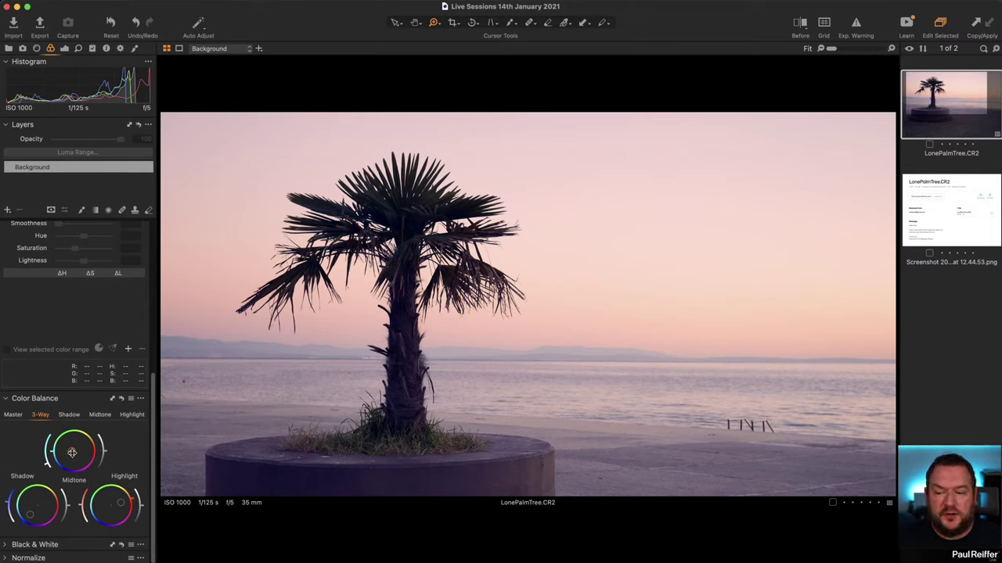
{"action": "left_click_drag", "start_coordinate": [71, 452], "coordinate": [72, 452]}
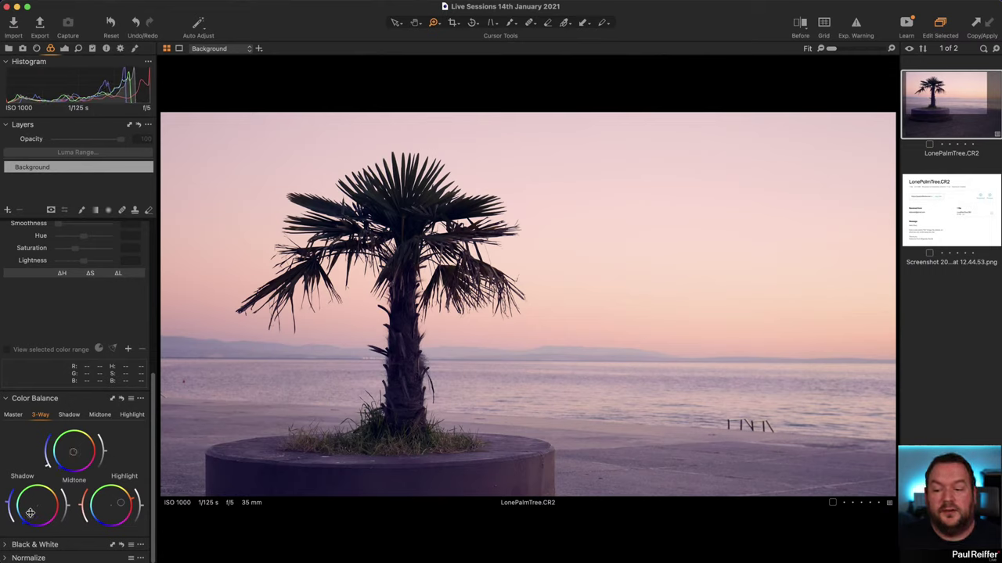
{"action": "left_click_drag", "start_coordinate": [30, 512], "coordinate": [35, 510]}
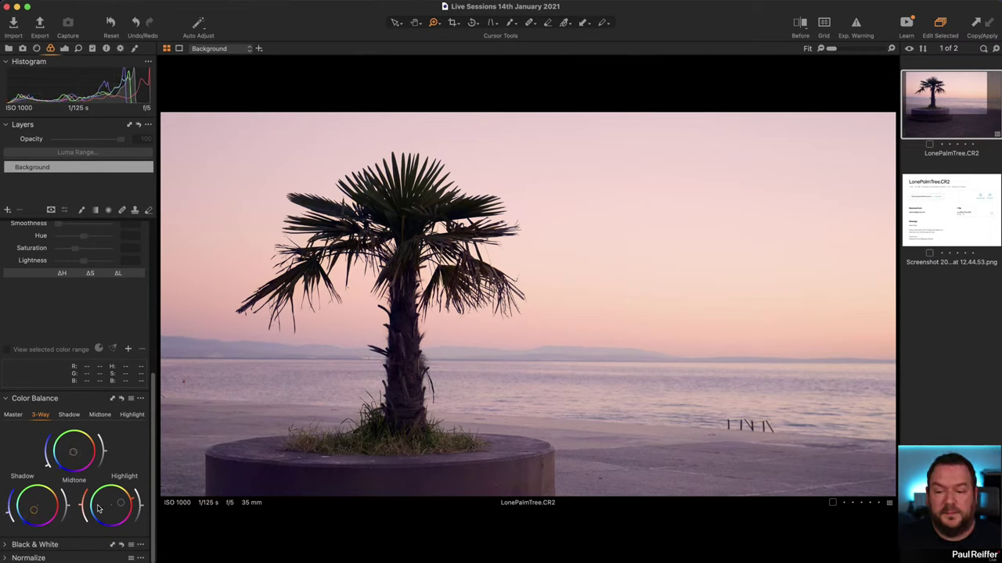
{"action": "left_click_drag", "start_coordinate": [122, 504], "coordinate": [119, 506]}
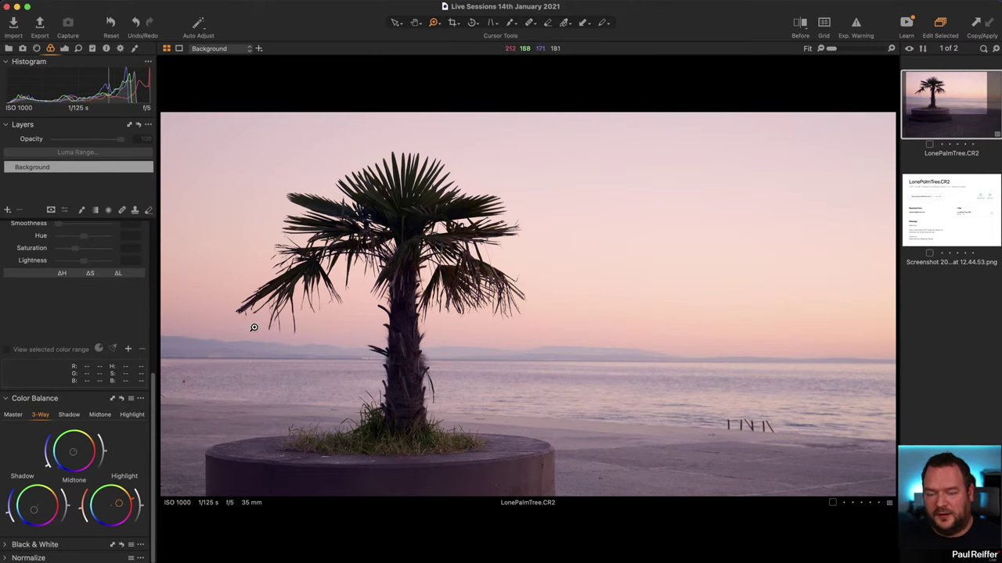
Step: Add a new adjustment layer in the exposure tools and name it Sky
{"action": "left_click", "coordinate": [64, 48]}
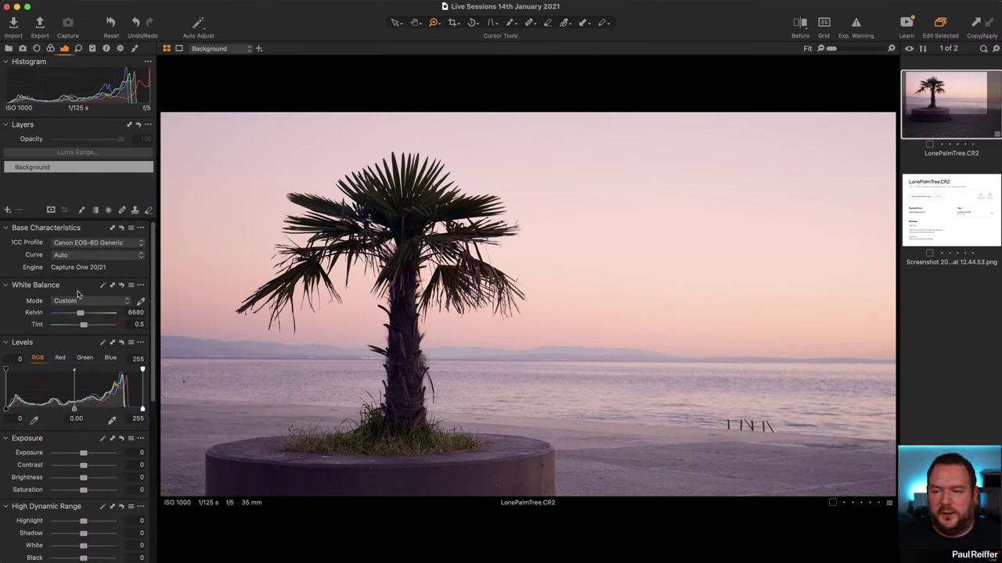
{"action": "left_click", "coordinate": [8, 209]}
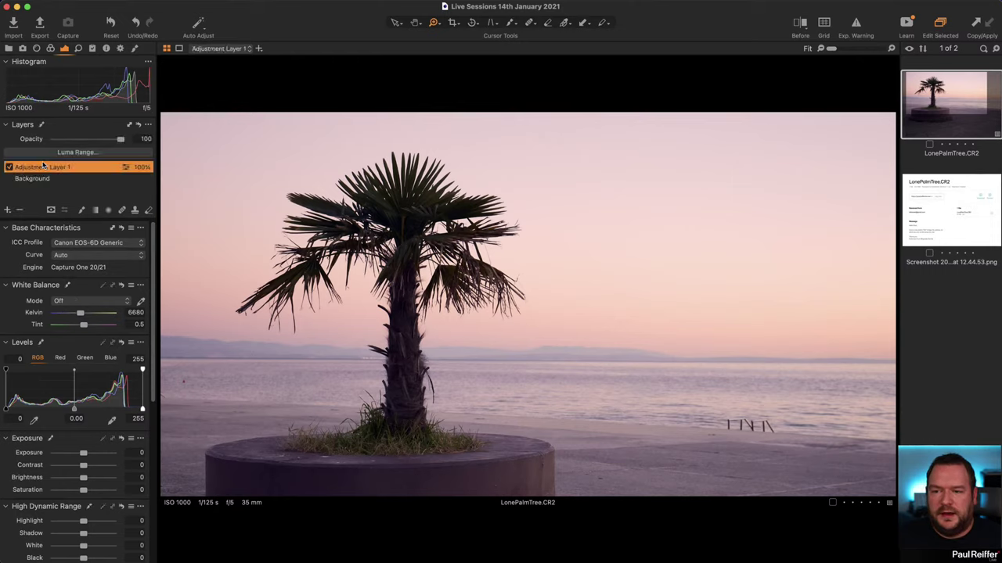
{"action": "double_click", "coordinate": [44, 166]}
{"action": "type", "text": "Sky"}
{"action": "key", "text": "Return"}
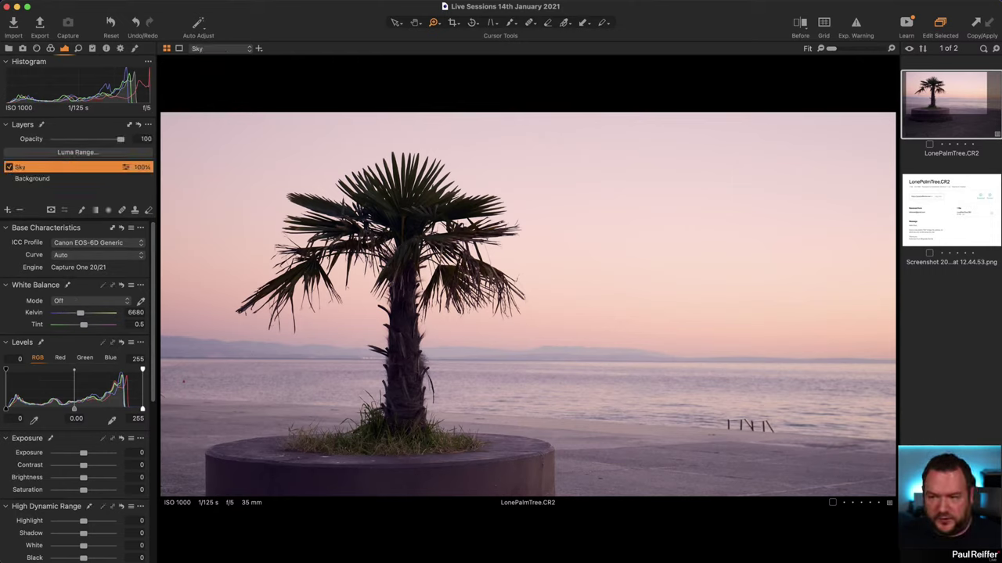
Step: Draw a slightly tilted linear gradient mask from the sky down past the horizon and move it lower, centering it near the horizon
{"action": "left_click", "coordinate": [95, 212]}
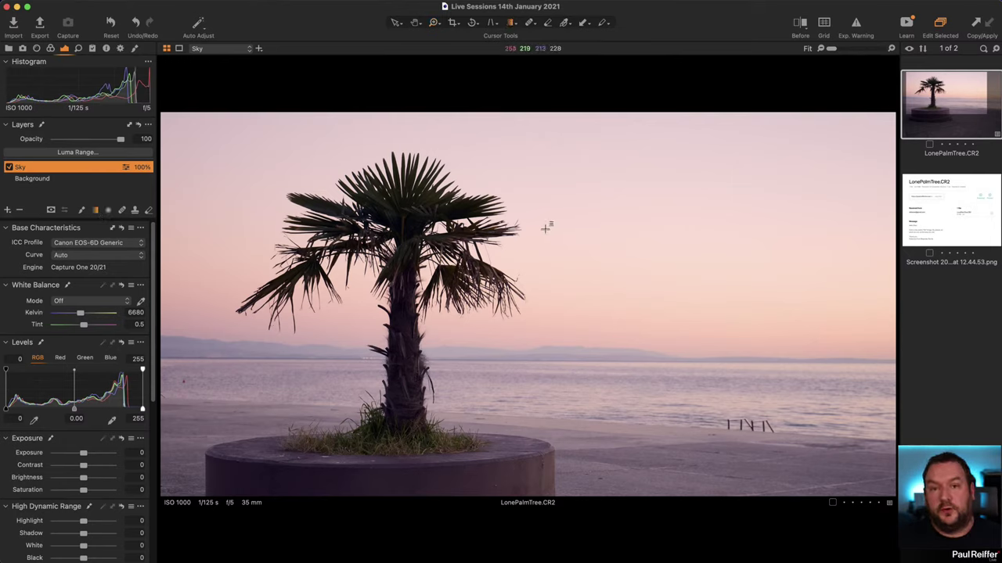
{"action": "left_click_drag", "start_coordinate": [545, 252], "coordinate": [536, 407]}
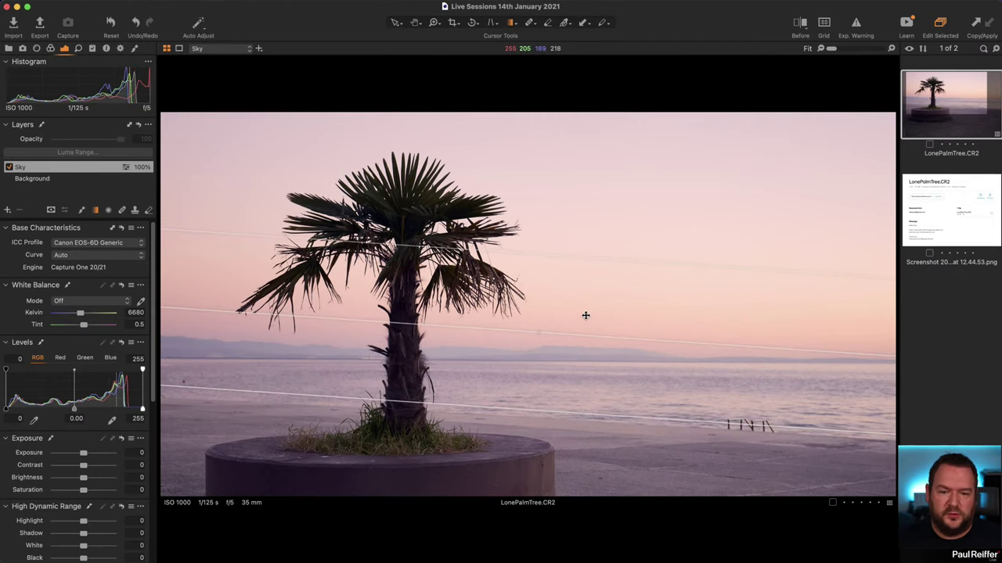
{"action": "left_click_drag", "start_coordinate": [586, 315], "coordinate": [582, 343]}
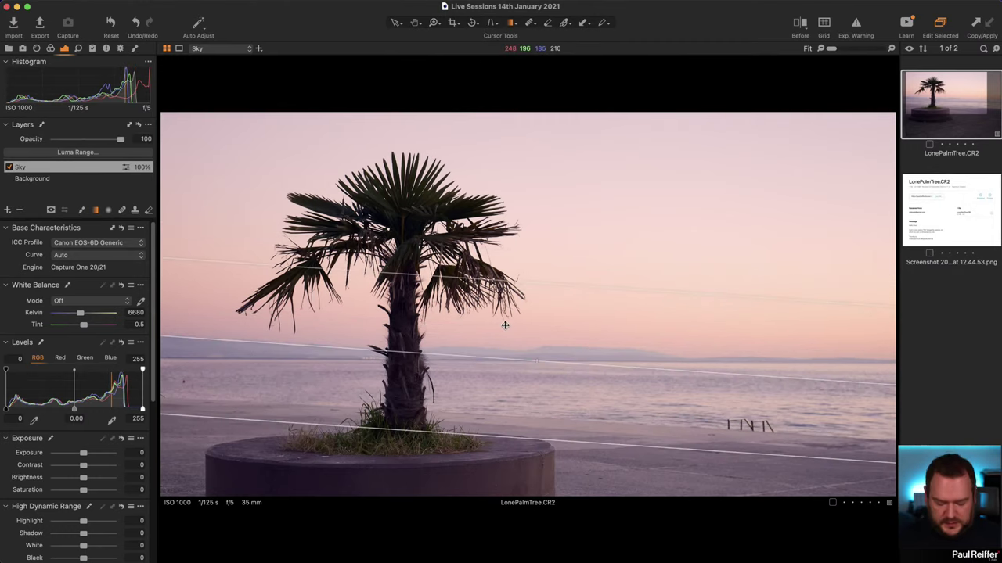
Step: Display the Sky layer's mask and reshape the gradient asymmetrically, raising its lower edge toward the shoreline and its upper edge higher into the sky
{"action": "key", "text": "m"}
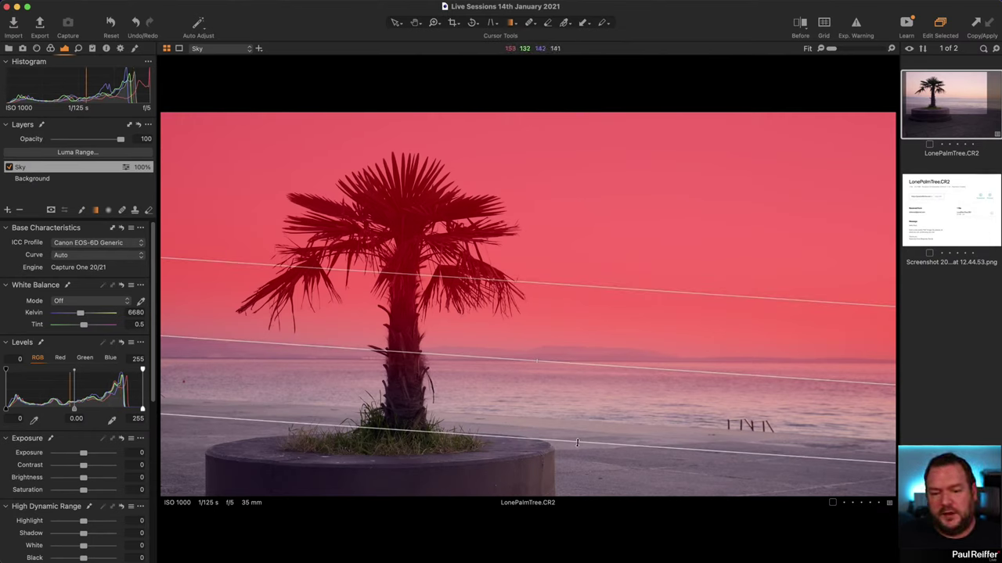
{"action": "key", "text": "z"}
{"action": "key", "text": "z"}
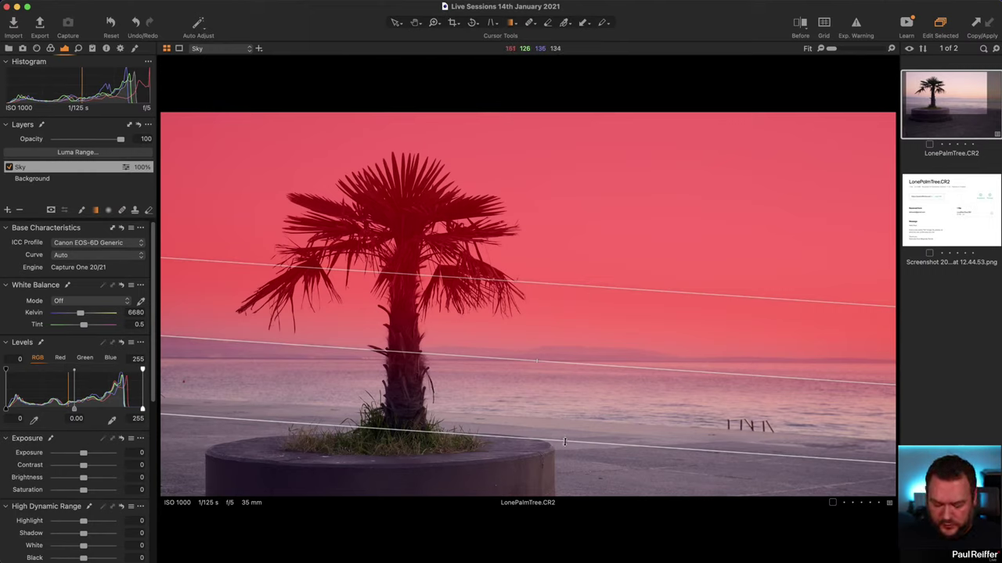
{"action": "left_click_drag", "start_coordinate": [564, 442], "coordinate": [557, 416]}
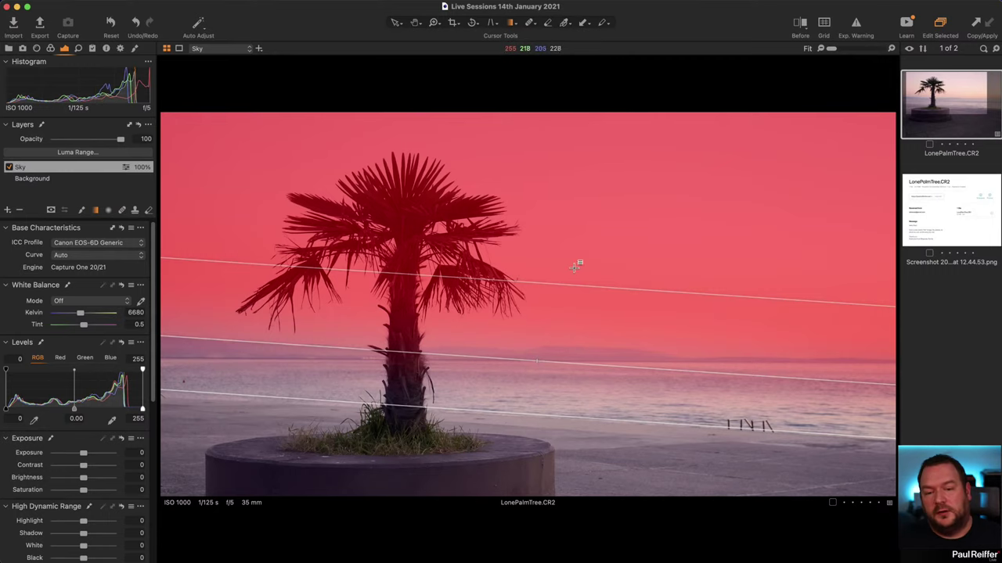
{"action": "left_click_drag", "start_coordinate": [576, 284], "coordinate": [567, 256]}
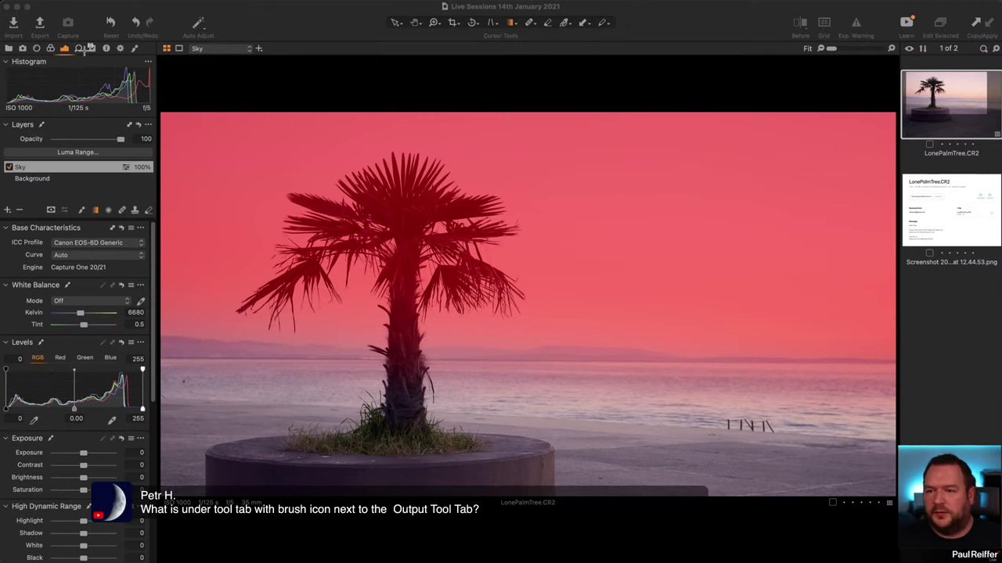
Step: Remove the Local Adjustments tool tab and all of its tools from the workspace
{"action": "left_click", "coordinate": [135, 48]}
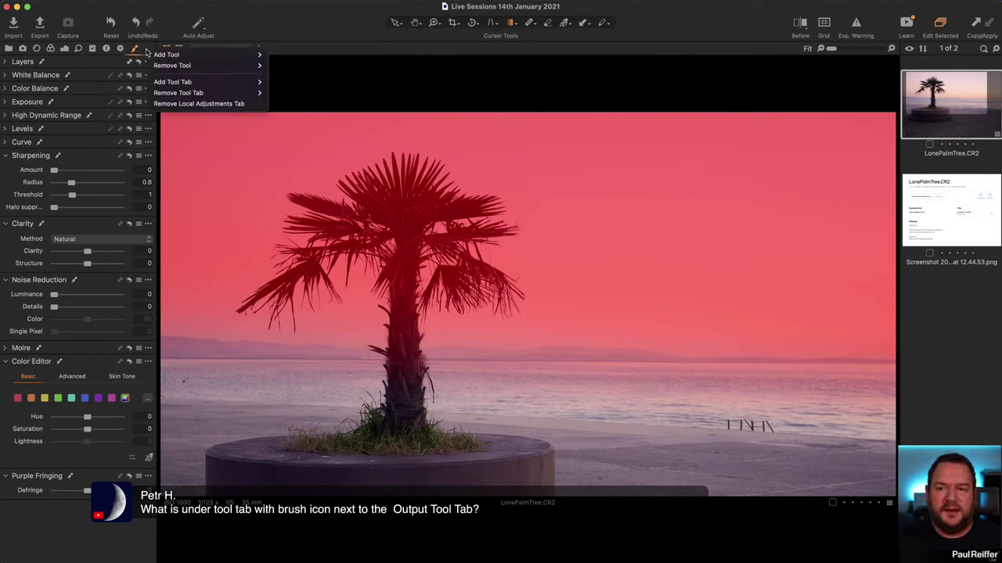
{"action": "right_click", "coordinate": [148, 49]}
{"action": "mouse_move", "coordinate": [220, 93]}
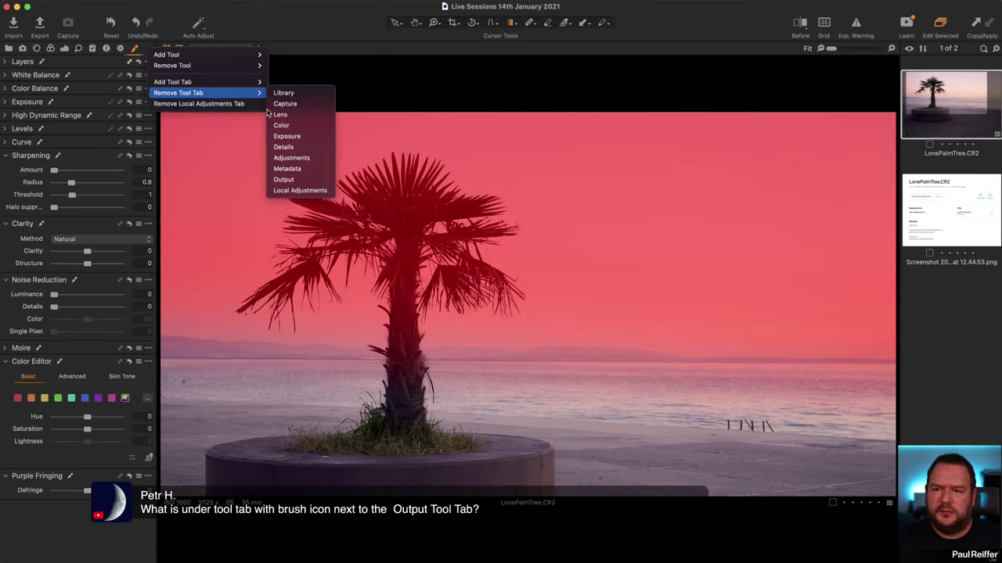
{"action": "left_click", "coordinate": [294, 191]}
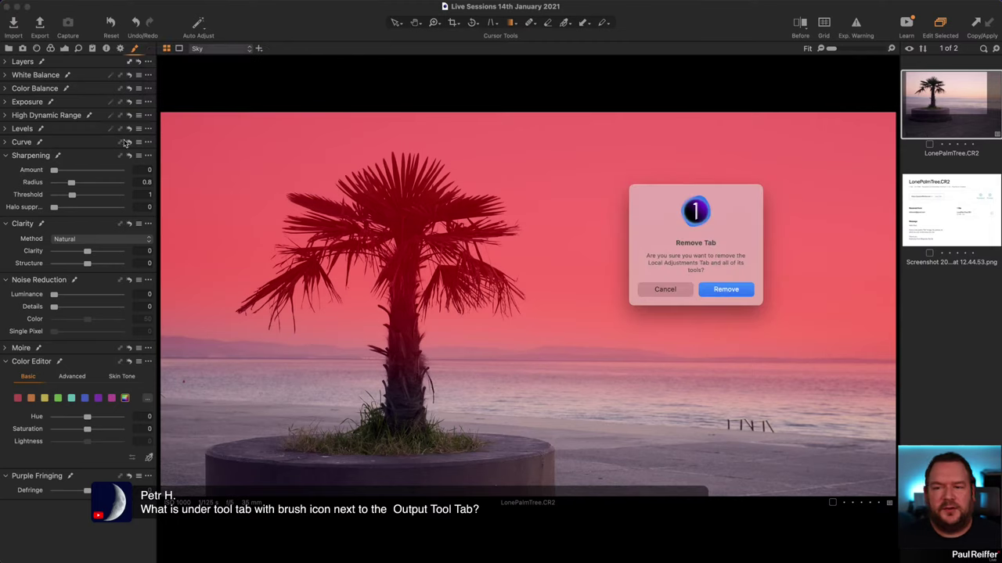
{"action": "left_click", "coordinate": [727, 290]}
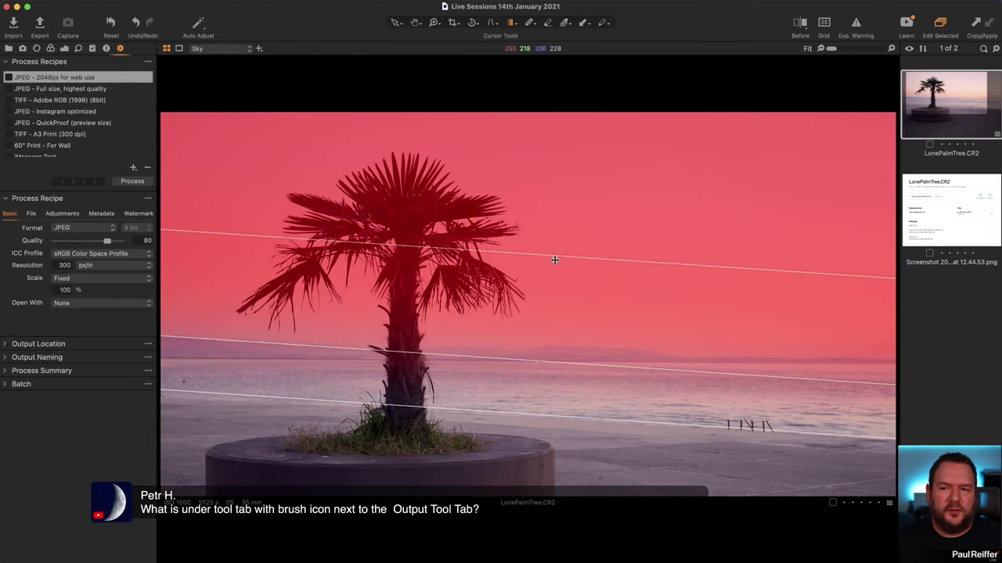
Step: With the mask overlay hidden, darken the Sky layer by setting Exposure to -0.3 and High Dynamic Range Highlight to -36
{"action": "left_click", "coordinate": [65, 48]}
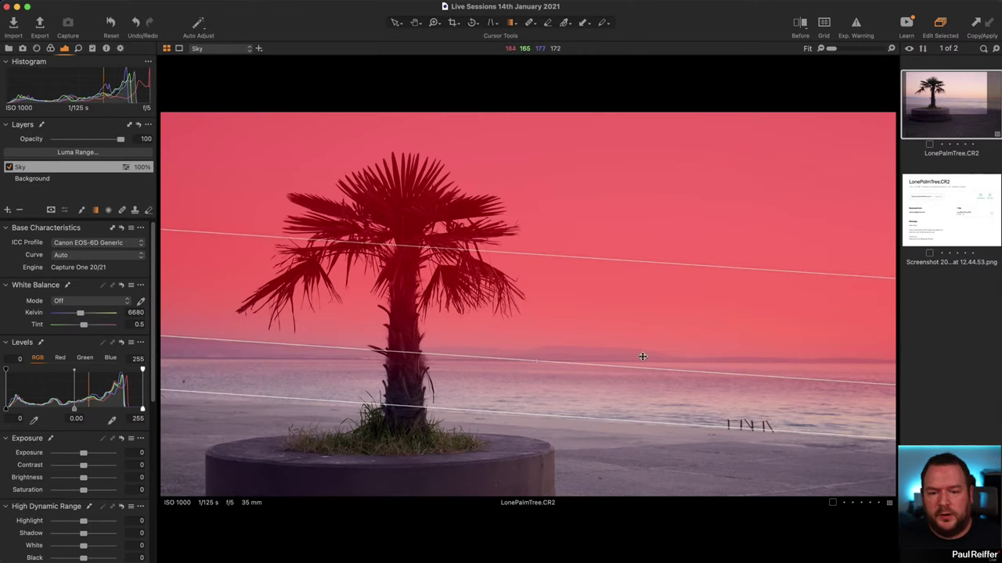
{"action": "scroll", "coordinate": [79, 297], "scroll_direction": "down", "scroll_amount": 3}
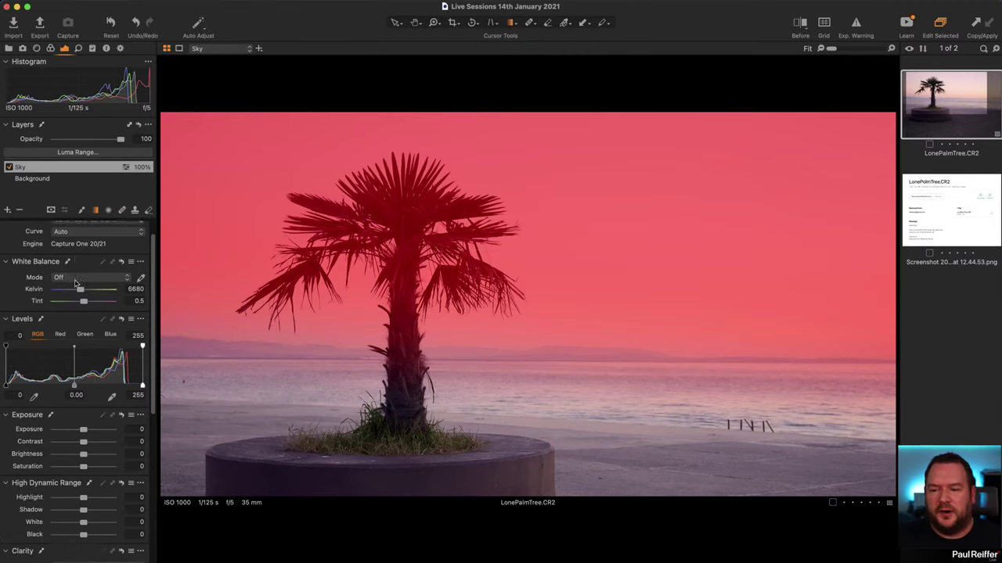
{"action": "key", "text": "m"}
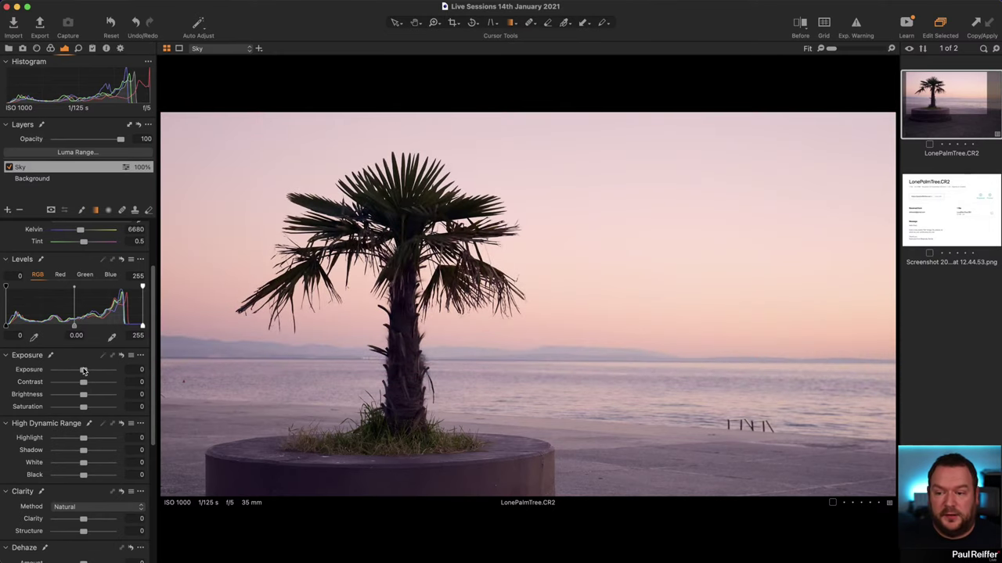
{"action": "left_click_drag", "start_coordinate": [84, 371], "coordinate": [77, 371]}
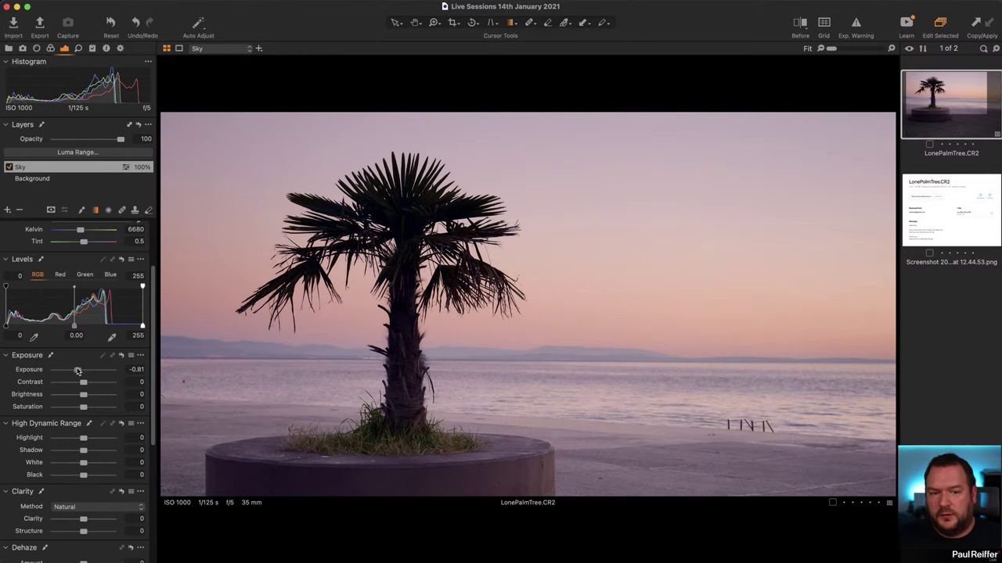
{"action": "left_click_drag", "start_coordinate": [77, 371], "coordinate": [68, 371]}
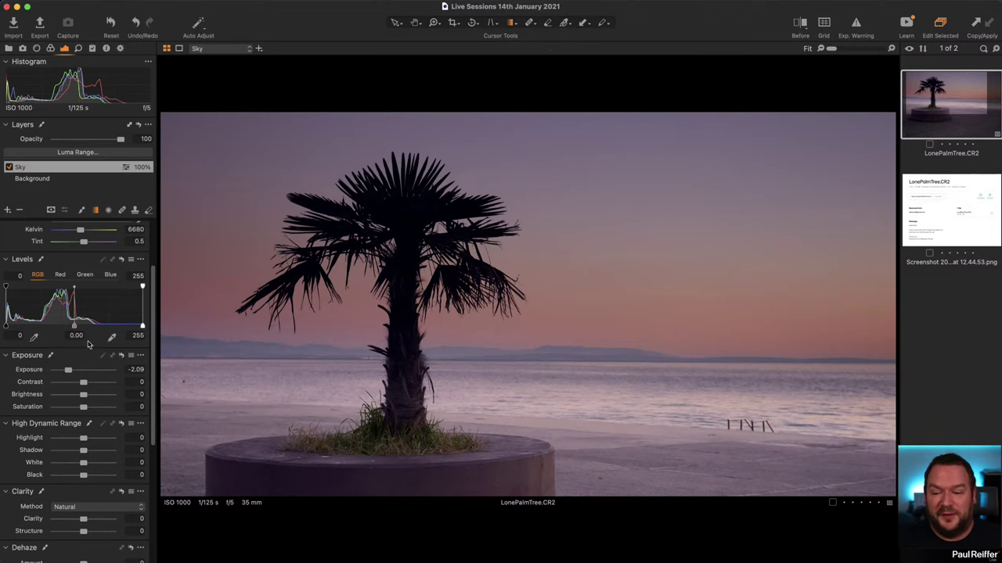
{"action": "left_click_drag", "start_coordinate": [68, 371], "coordinate": [80, 377]}
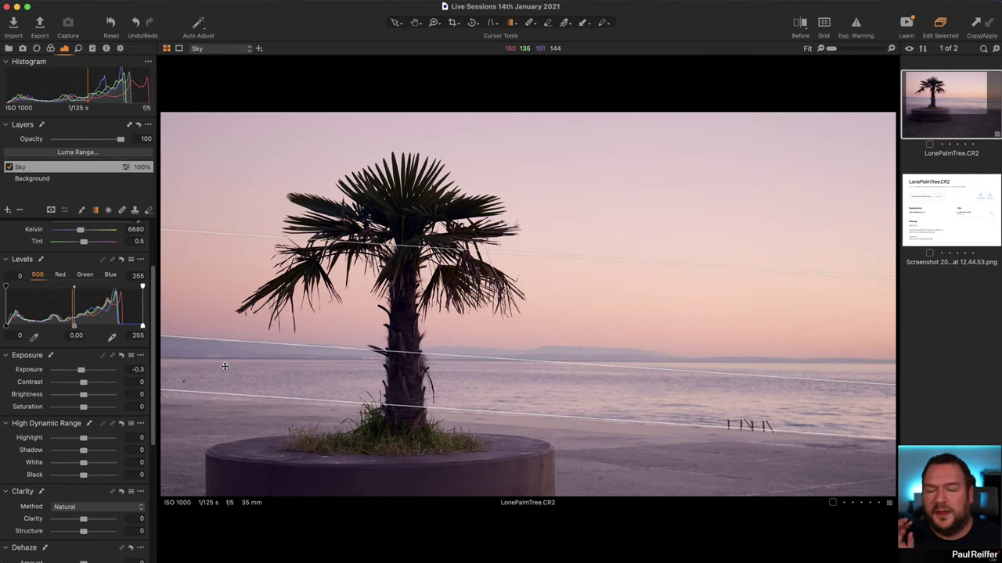
{"action": "left_click_drag", "start_coordinate": [85, 444], "coordinate": [74, 443]}
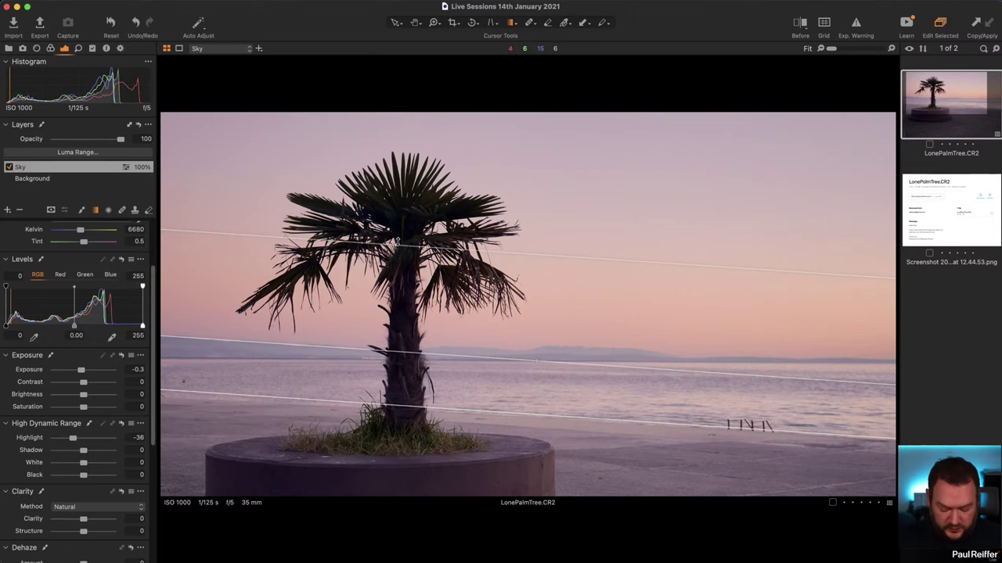
Step: Set the Sky layer's High Dynamic Range to Highlight -34, Shadow 21 and White -24
{"action": "key", "text": "m"}
{"action": "key", "text": "m"}
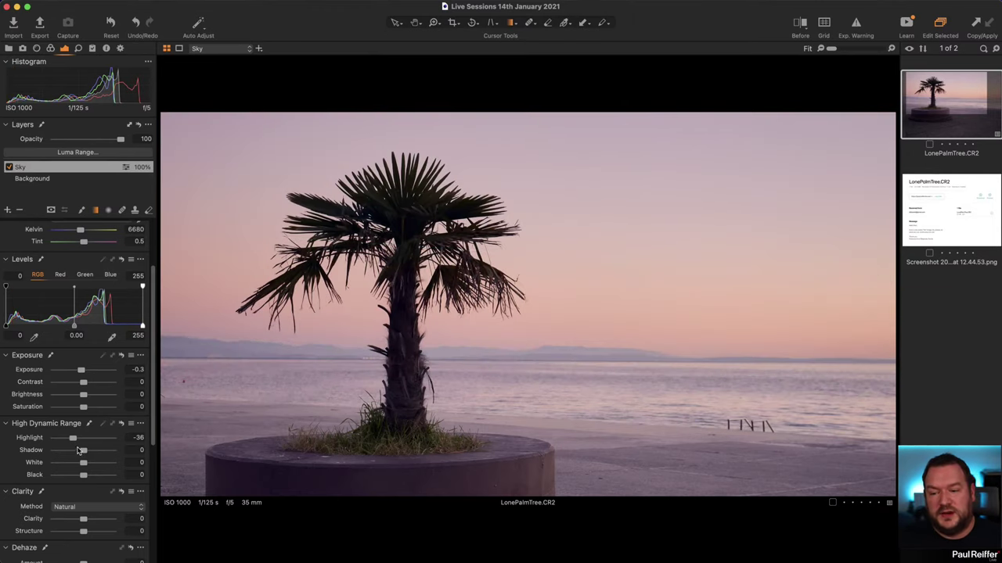
{"action": "mouse_move", "coordinate": [81, 463]}
{"action": "left_mouse_down"}
{"action": "mouse_move", "coordinate": [113, 453]}
{"action": "mouse_move", "coordinate": [27, 454]}
{"action": "mouse_move", "coordinate": [90, 453]}
{"action": "mouse_move", "coordinate": [71, 453]}
{"action": "left_mouse_up"}
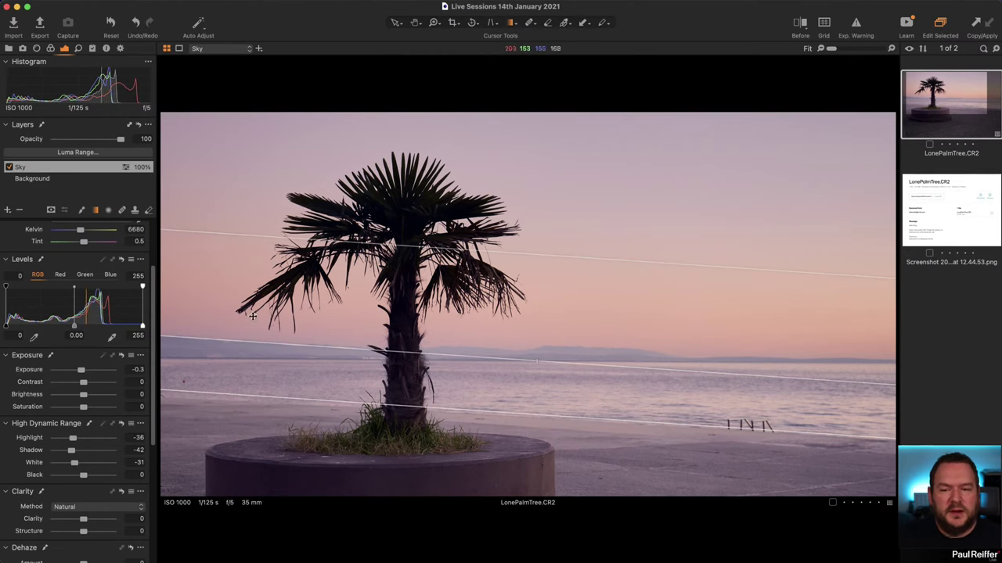
{"action": "left_click_drag", "start_coordinate": [439, 365], "coordinate": [439, 365]}
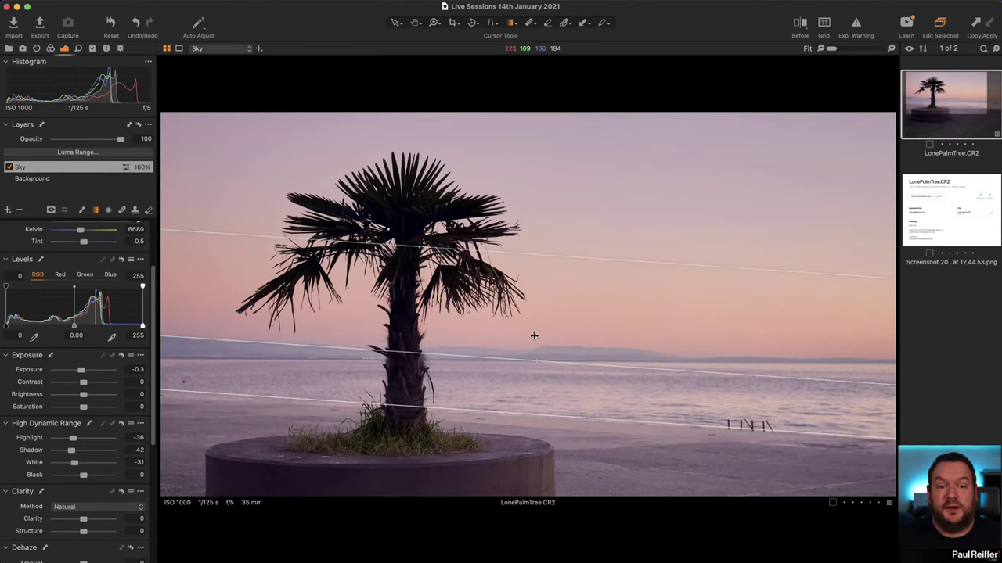
{"action": "key", "text": "m"}
{"action": "key", "text": "m"}
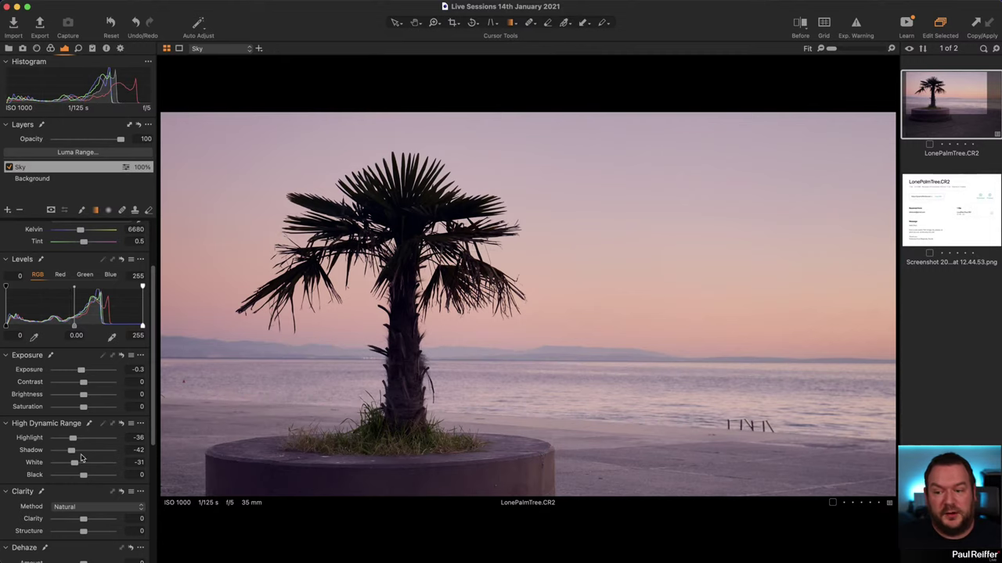
{"action": "mouse_move", "coordinate": [74, 453]}
{"action": "left_mouse_down"}
{"action": "mouse_move", "coordinate": [106, 456]}
{"action": "mouse_move", "coordinate": [91, 455]}
{"action": "left_mouse_up"}
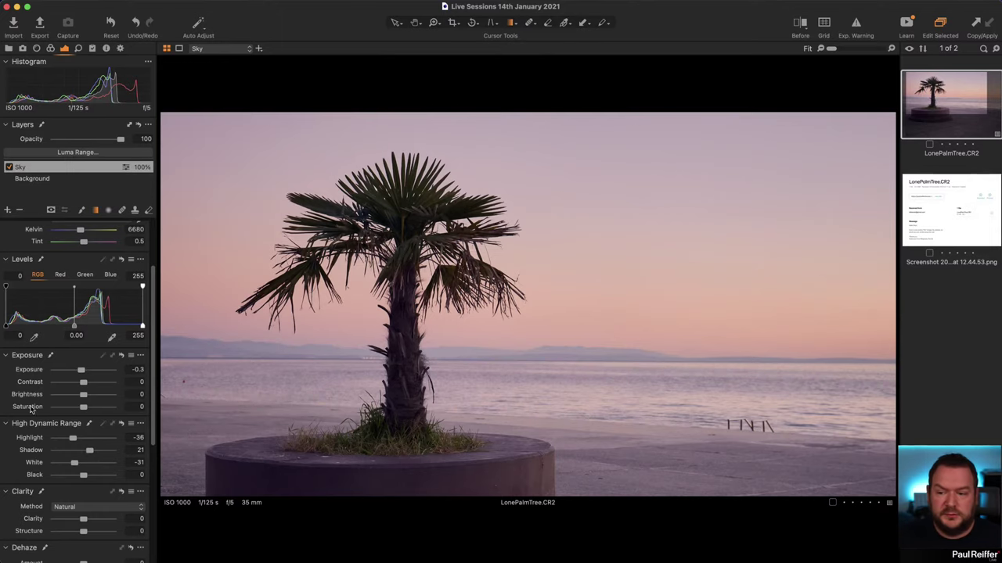
{"action": "left_click_drag", "start_coordinate": [73, 439], "coordinate": [76, 462]}
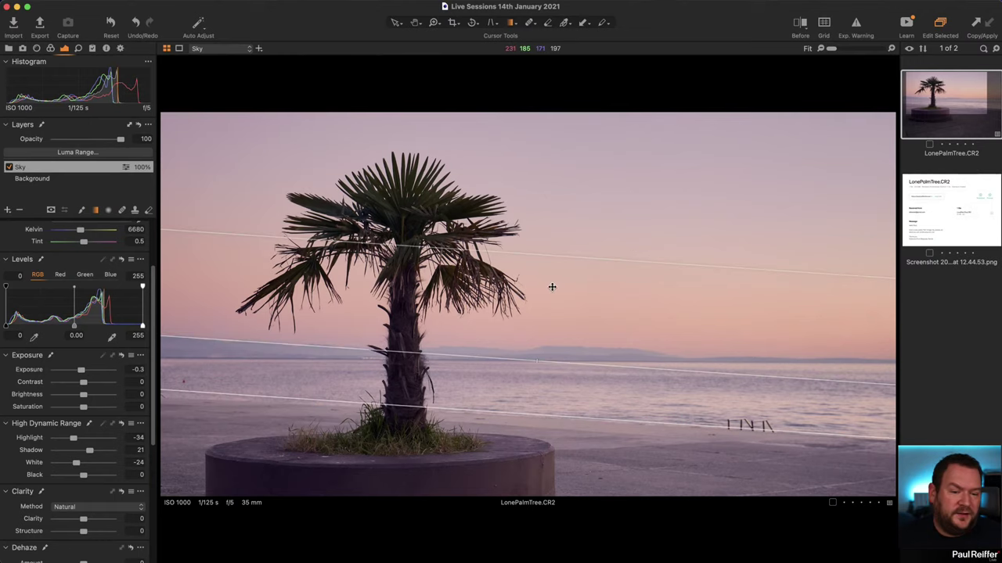
Step: Heal away the small red buoy in the water to the left of the palm, using a size 27 Heal brush with hardness 0
{"action": "left_click", "coordinate": [62, 180]}
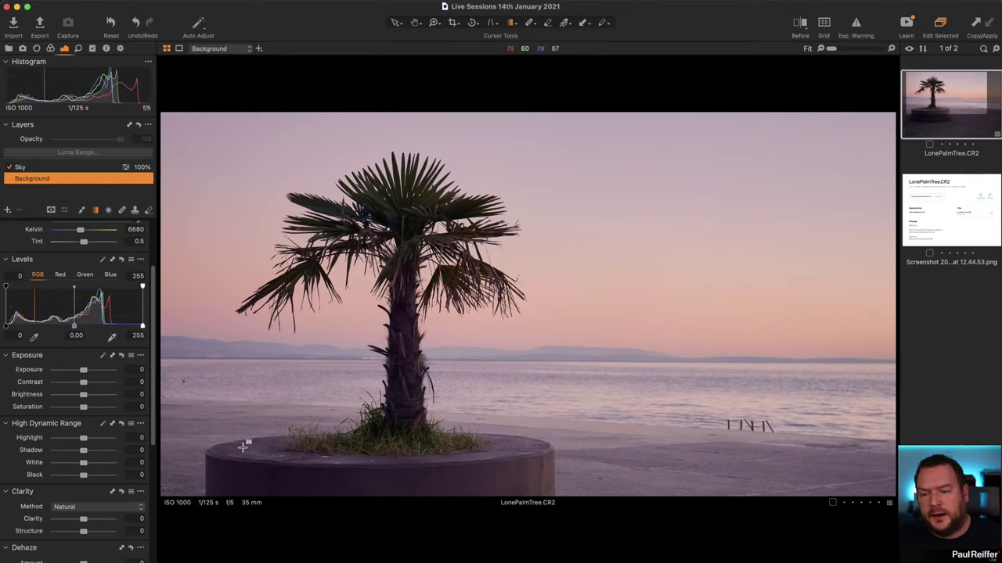
{"action": "key", "text": "z"}
{"action": "left_click", "coordinate": [195, 380]}
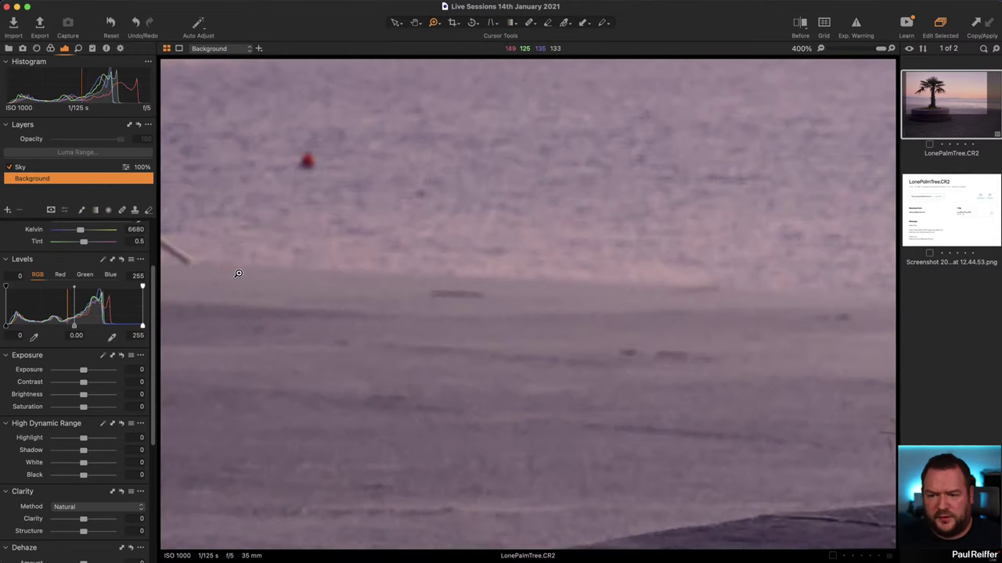
{"action": "scroll", "coordinate": [386, 346], "scroll_direction": "up", "scroll_amount": 5}
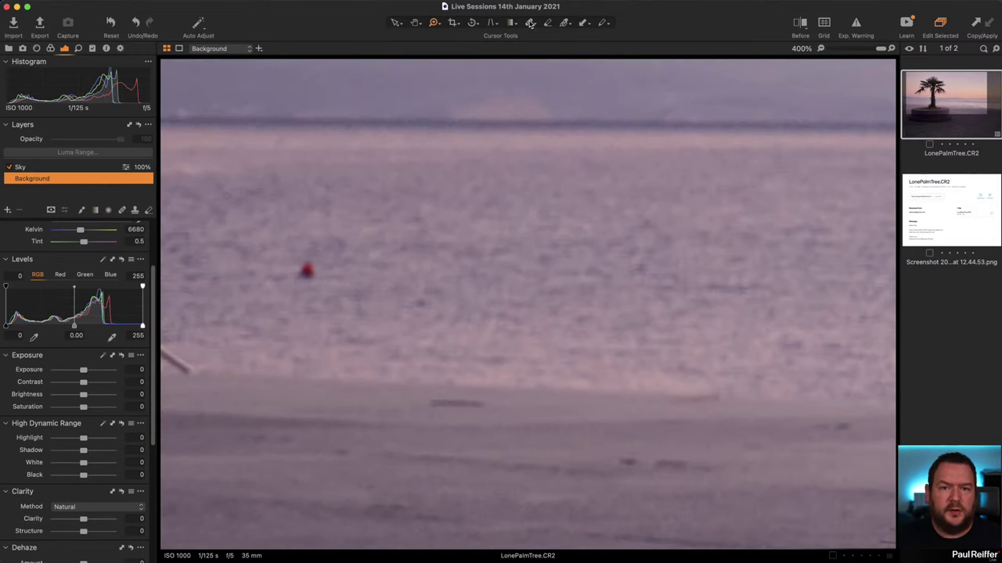
{"action": "left_click", "coordinate": [530, 24]}
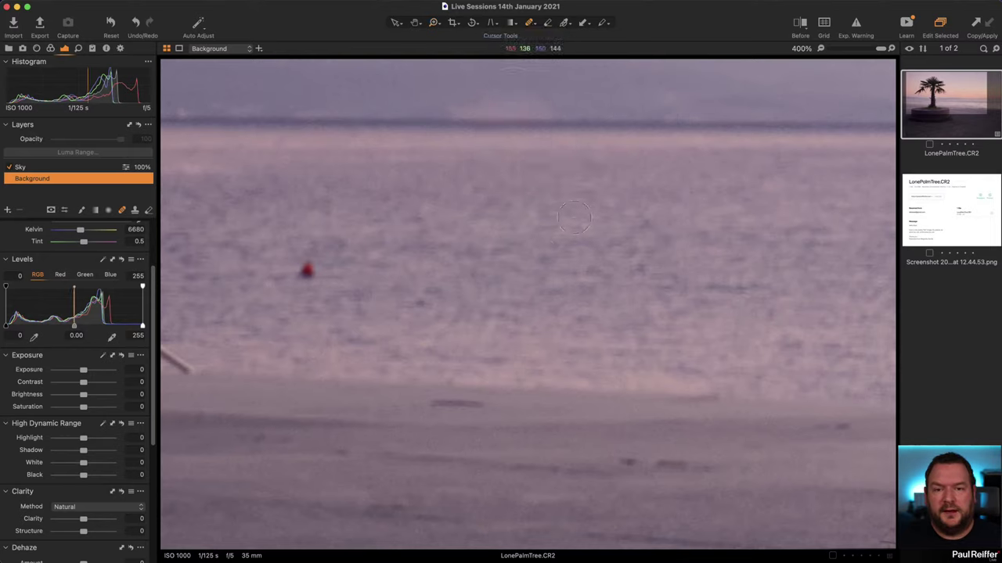
{"action": "right_click", "coordinate": [387, 252]}
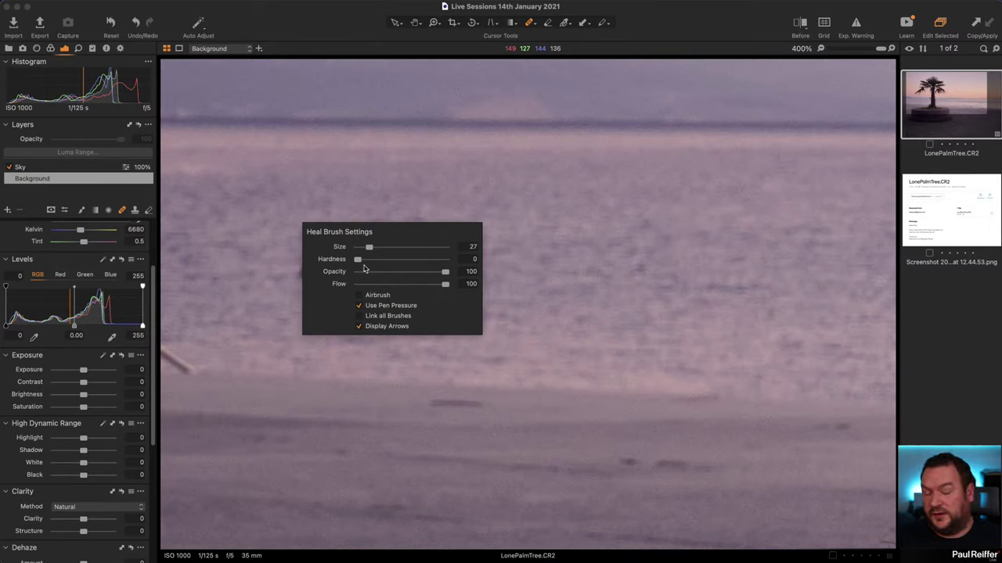
{"action": "left_click", "coordinate": [308, 270]}
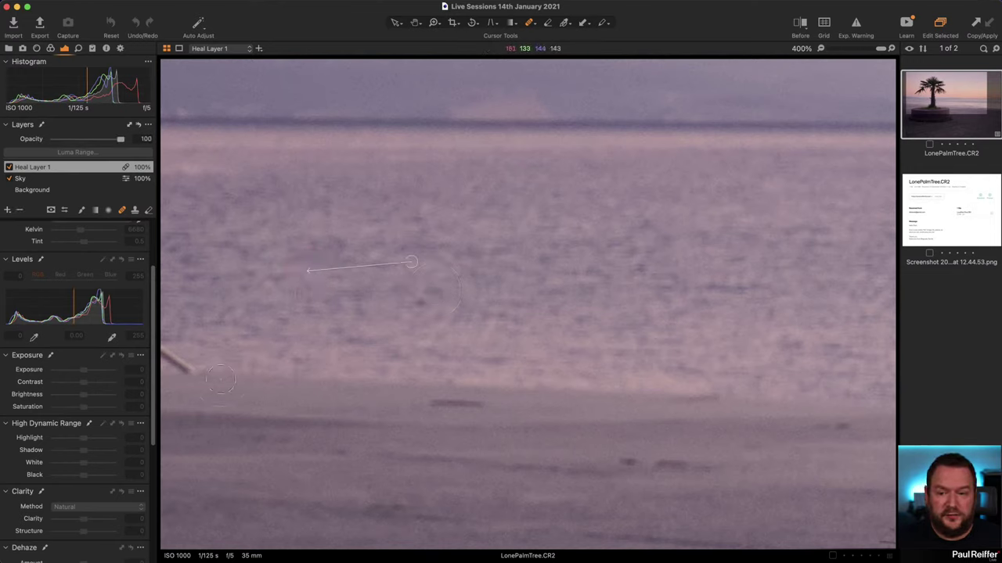
Step: Heal the pole at the photo's left edge and move its source point onto the shoreline beside it, then fit the photo to the view
{"action": "left_click_drag", "start_coordinate": [188, 368], "coordinate": [166, 345]}
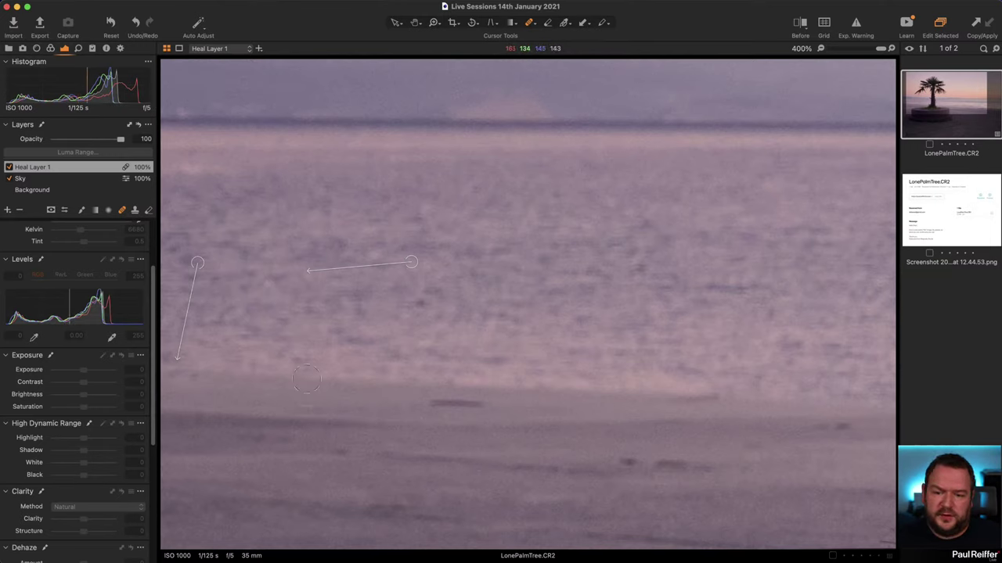
{"action": "mouse_move", "coordinate": [199, 263]}
{"action": "left_mouse_down"}
{"action": "mouse_move", "coordinate": [266, 329]}
{"action": "mouse_move", "coordinate": [282, 367]}
{"action": "left_mouse_up"}
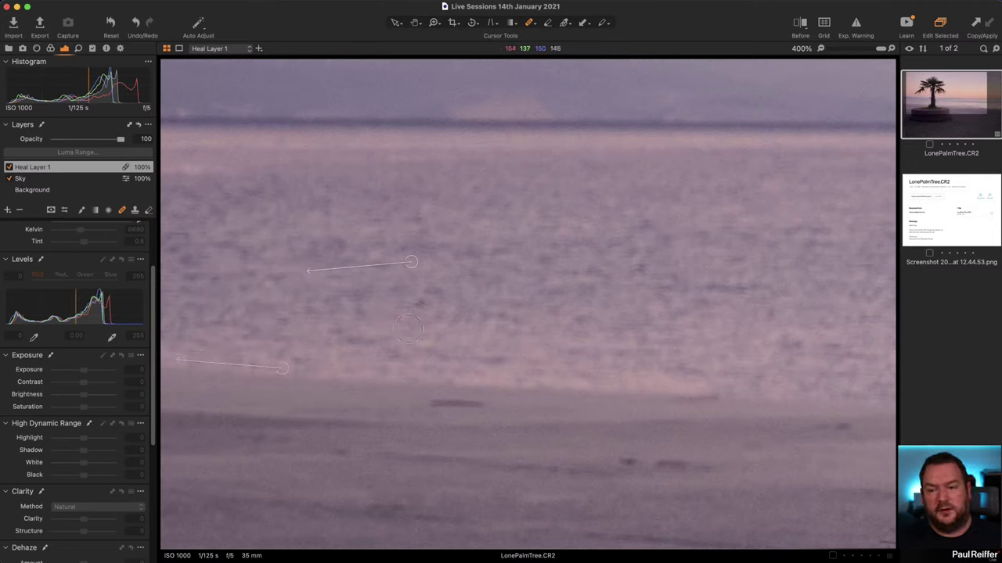
{"action": "key", "text": "v"}
{"action": "key", "text": "z"}
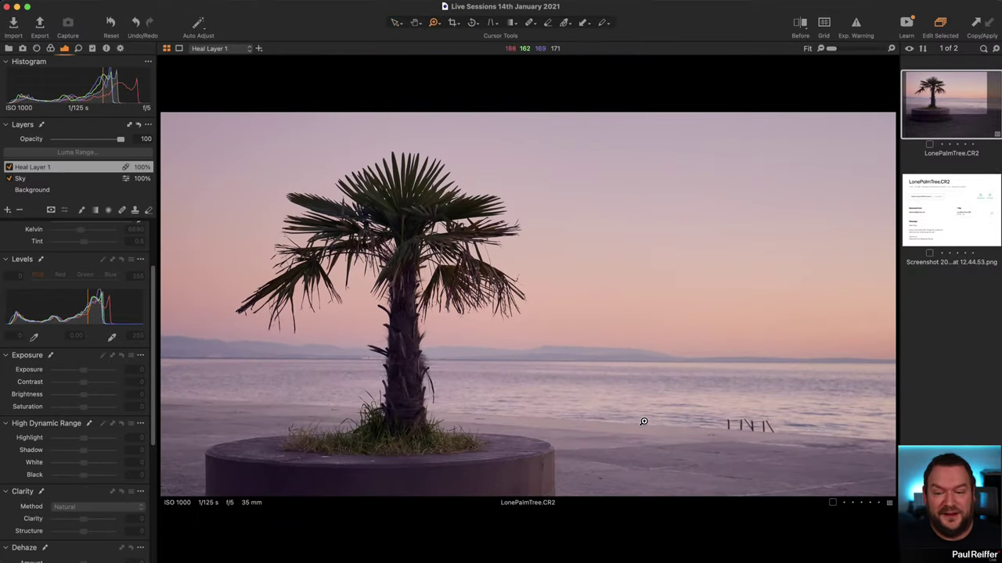
Step: Set Vignetting on the Background layer to -0.79 and sweep the before/after split to the photo's left edge
{"action": "scroll", "coordinate": [78, 313], "scroll_direction": "down", "scroll_amount": 2}
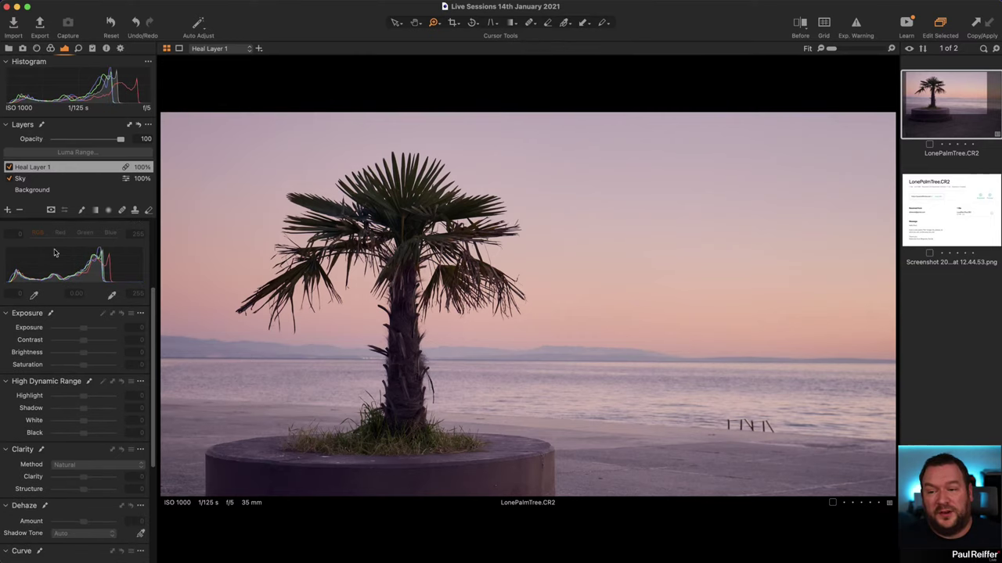
{"action": "left_click", "coordinate": [27, 190]}
{"action": "scroll", "coordinate": [108, 546], "scroll_direction": "down", "scroll_amount": 8}
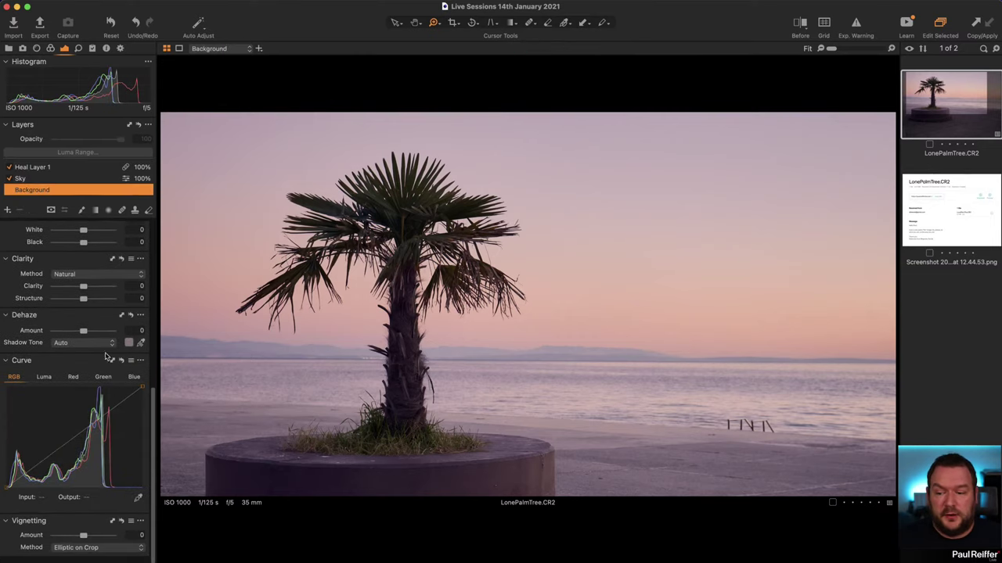
{"action": "left_click_drag", "start_coordinate": [86, 543], "coordinate": [79, 544]}
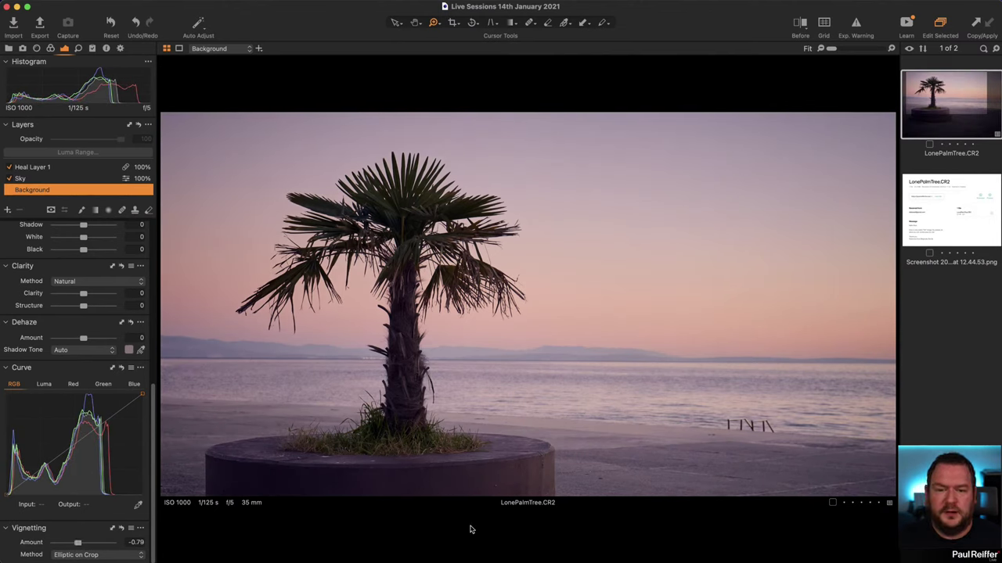
{"action": "left_click", "coordinate": [801, 23]}
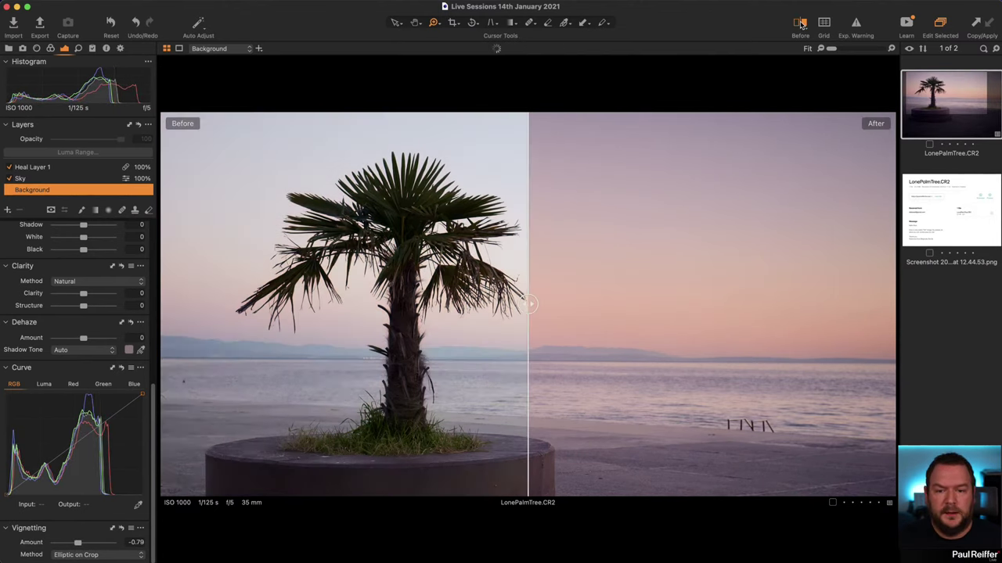
{"action": "left_click_drag", "start_coordinate": [529, 303], "coordinate": [162, 304]}
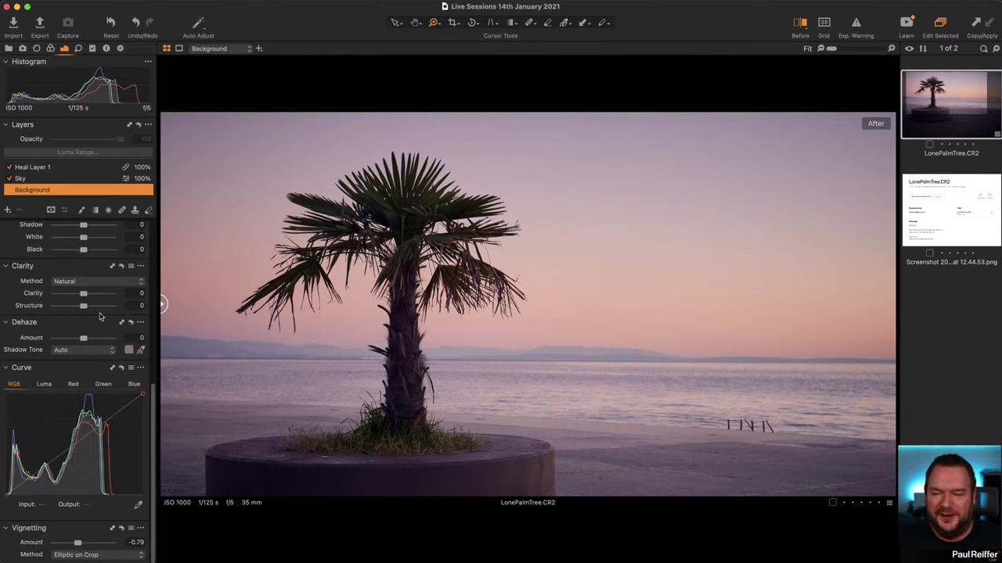
Step: Tighten the Background layer's RGB Levels inputs to a black point of 3 and a white point of 235
{"action": "scroll", "coordinate": [112, 333], "scroll_direction": "up", "scroll_amount": 10}
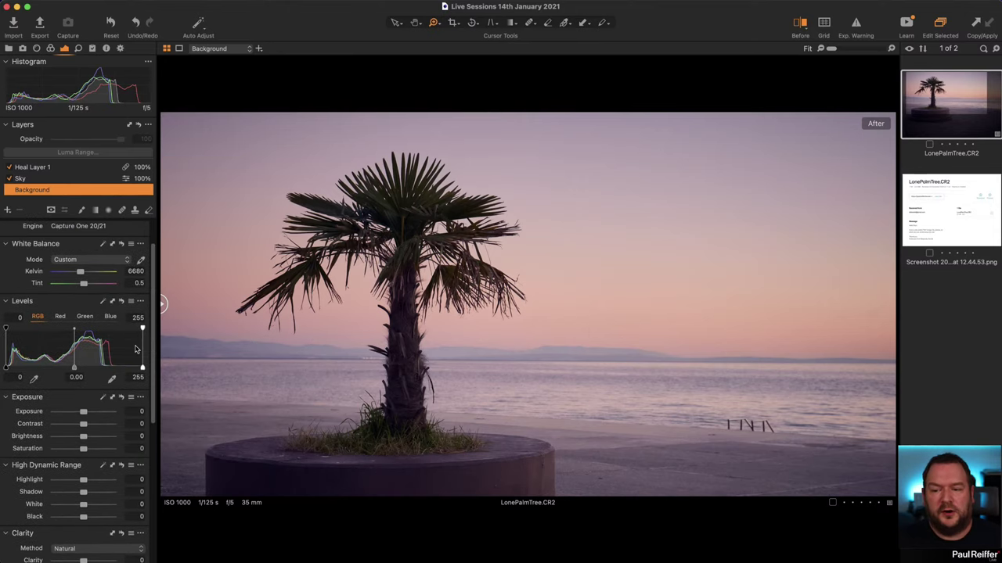
{"action": "left_click_drag", "start_coordinate": [142, 367], "coordinate": [134, 367]}
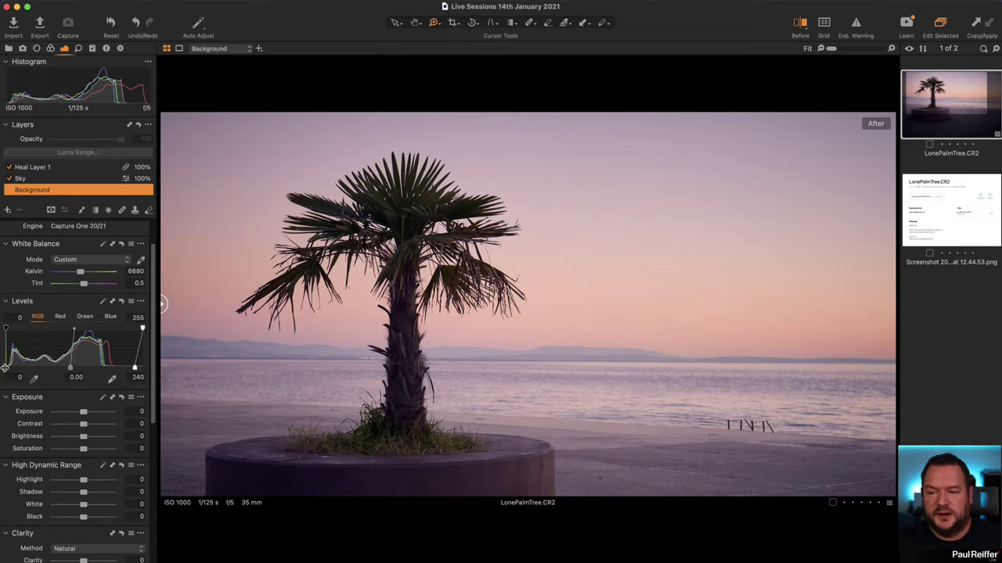
{"action": "left_click_drag", "start_coordinate": [4, 367], "coordinate": [7, 367]}
{"action": "left_click_drag", "start_coordinate": [133, 368], "coordinate": [132, 368]}
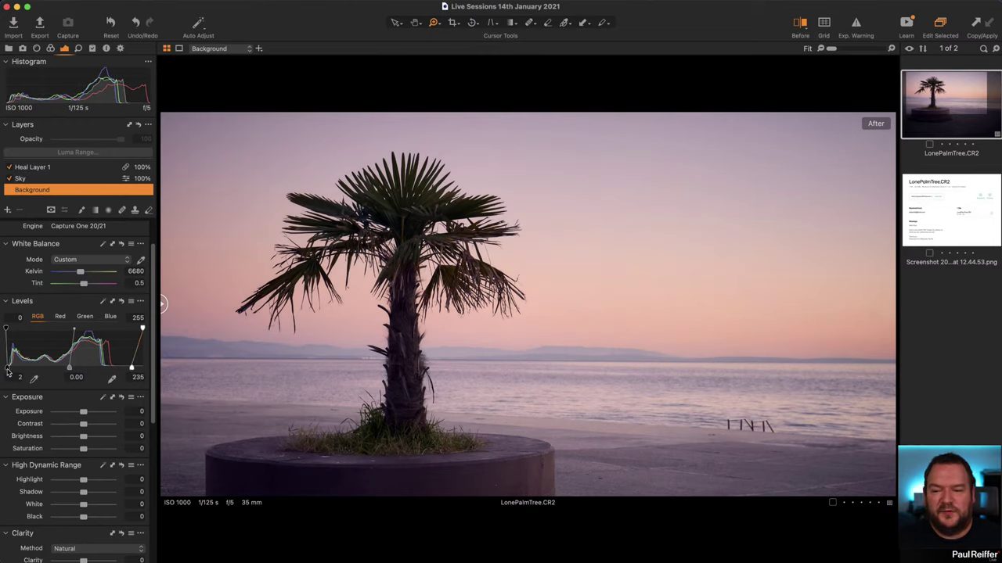
{"action": "left_click_drag", "start_coordinate": [8, 373], "coordinate": [9, 373]}
Step: Raise the Background layer's Exposure Saturation to 3
{"action": "left_click", "coordinate": [44, 179]}
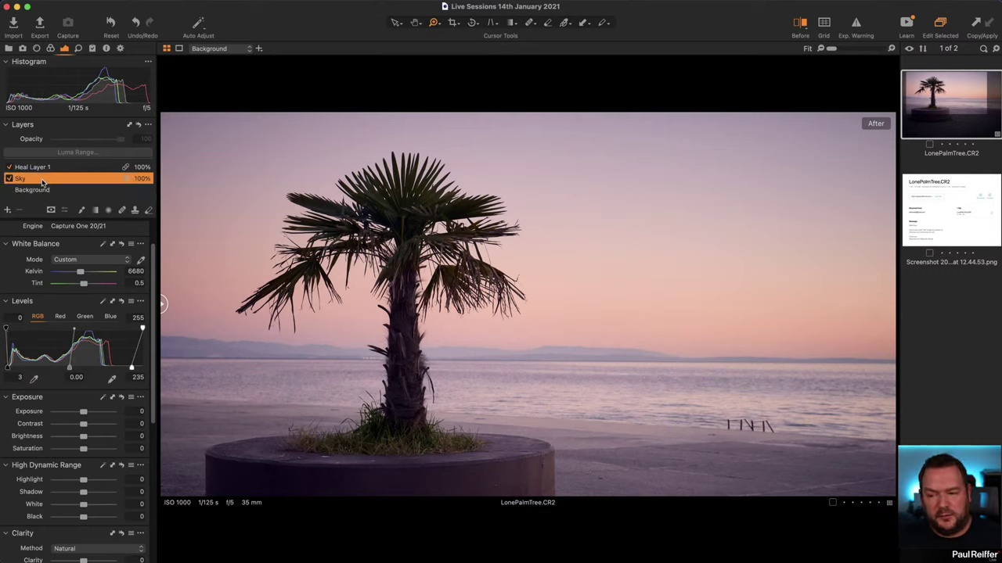
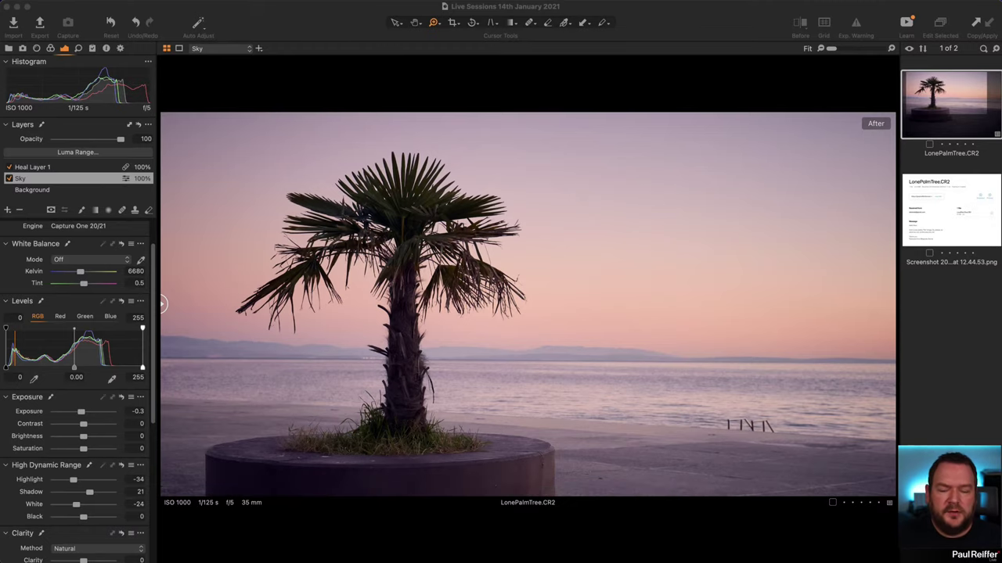
{"action": "scroll", "coordinate": [63, 329], "scroll_direction": "up", "scroll_amount": 2}
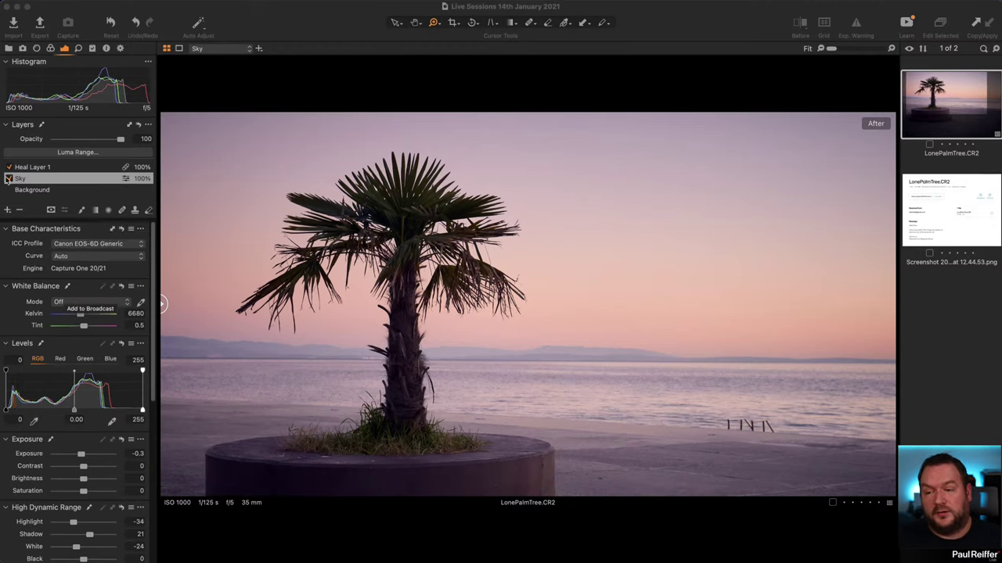
{"action": "left_click", "coordinate": [36, 190]}
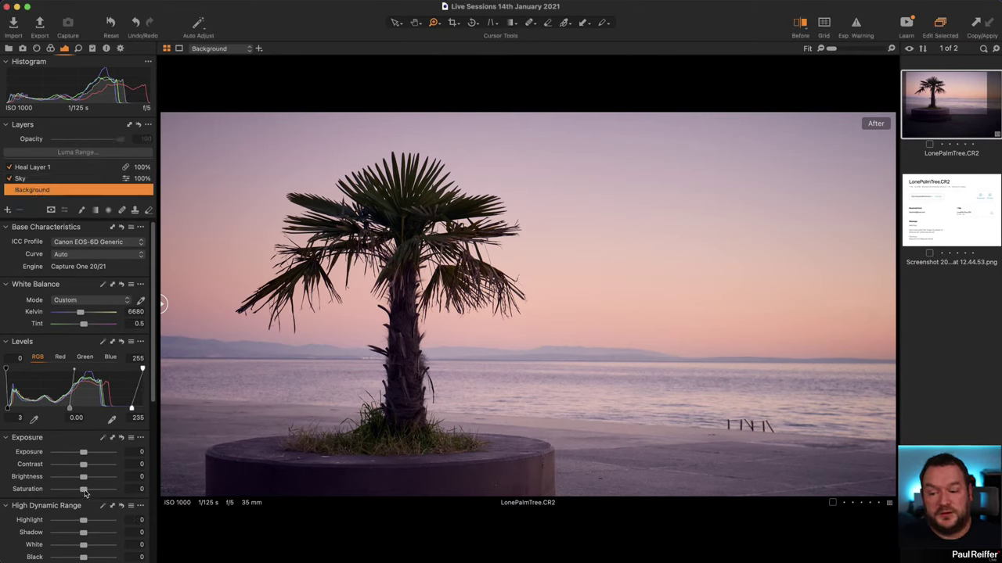
{"action": "mouse_move", "coordinate": [84, 491]}
{"action": "left_mouse_down"}
{"action": "mouse_move", "coordinate": [107, 491]}
{"action": "mouse_move", "coordinate": [85, 494]}
{"action": "left_mouse_up"}
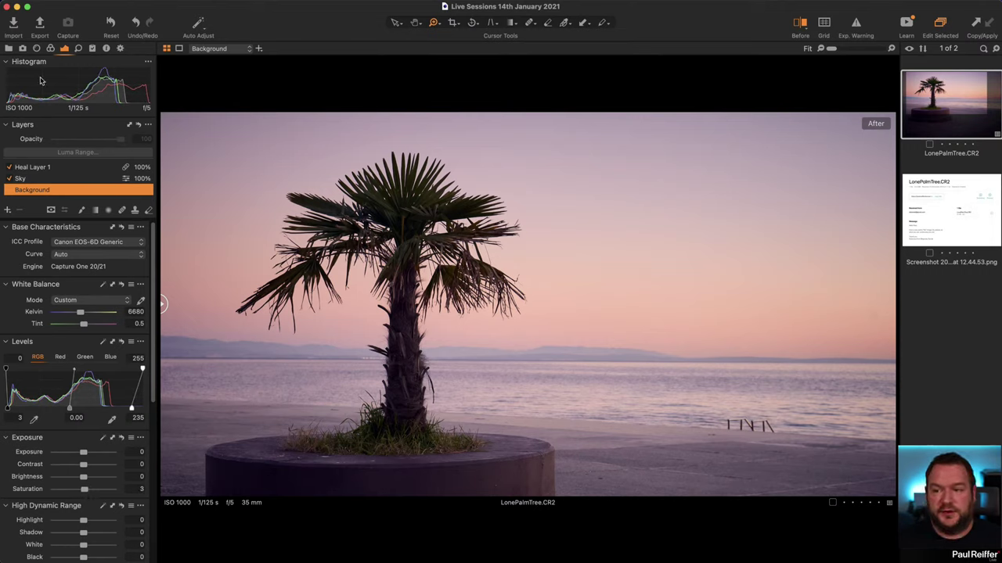
Step: With the Advanced Color Editor, sample the palm leaves' color, extend its hue range further into green and set its Saturation to 58.6
{"action": "left_click", "coordinate": [50, 48]}
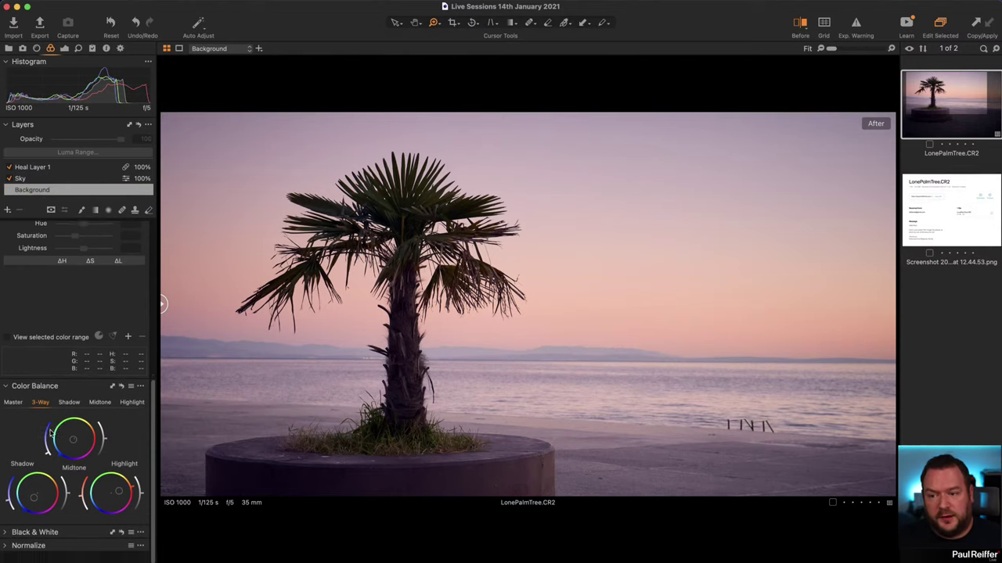
{"action": "scroll", "coordinate": [50, 432], "scroll_direction": "up", "scroll_amount": 1}
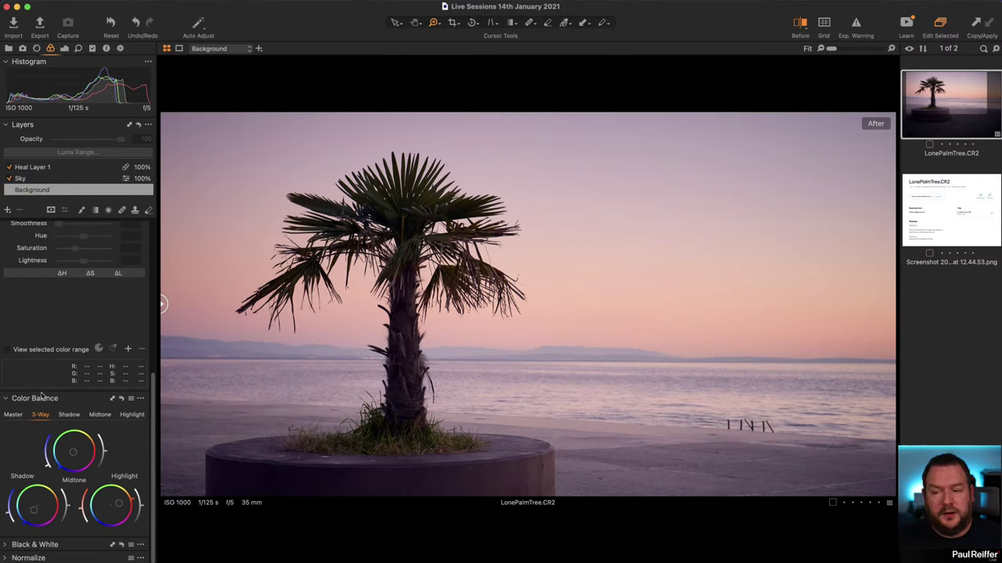
{"action": "scroll", "coordinate": [62, 336], "scroll_direction": "up", "scroll_amount": 10}
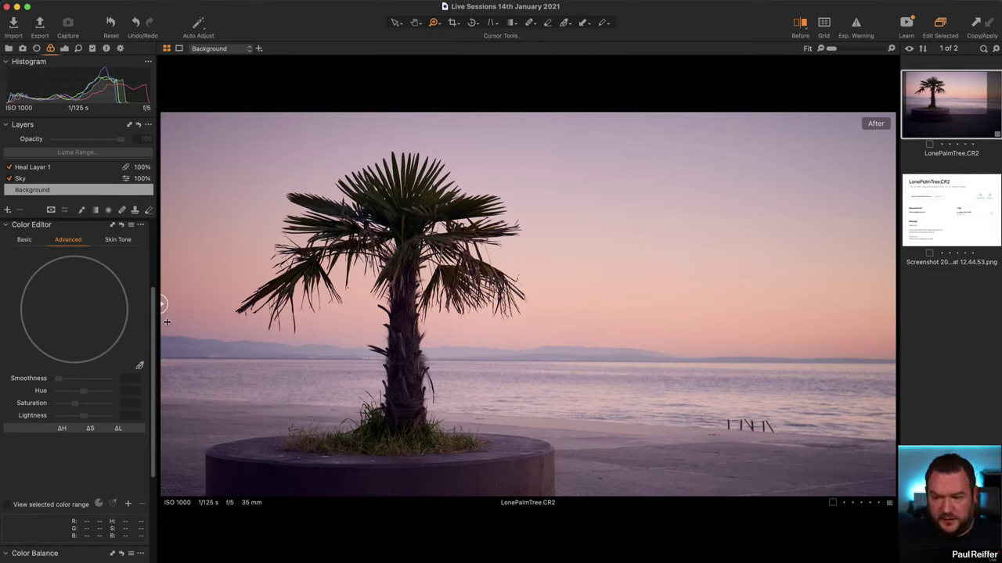
{"action": "scroll", "coordinate": [79, 258], "scroll_direction": "up", "scroll_amount": 3}
{"action": "left_click", "coordinate": [139, 402]}
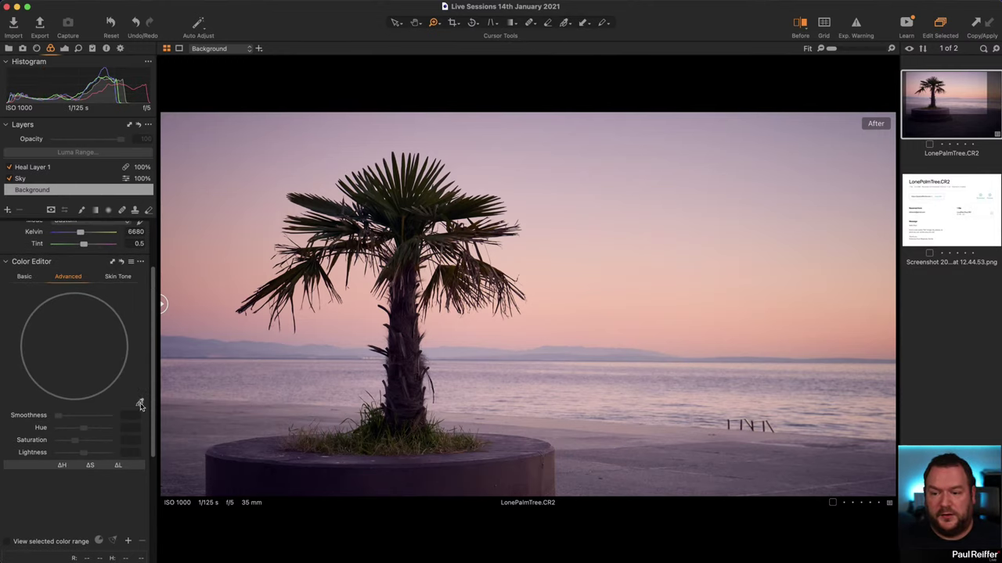
{"action": "left_click", "coordinate": [384, 197]}
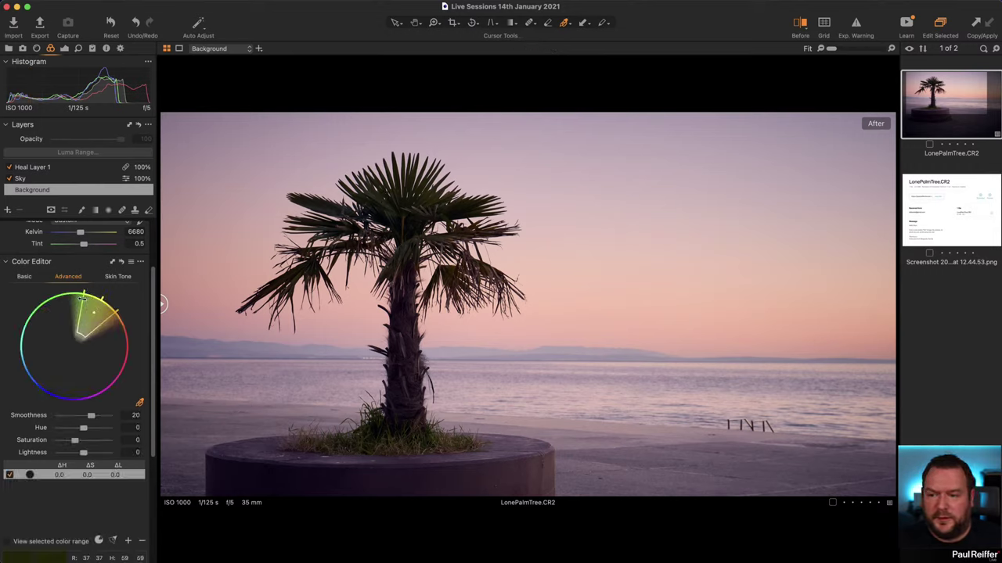
{"action": "left_click_drag", "start_coordinate": [85, 298], "coordinate": [76, 301]}
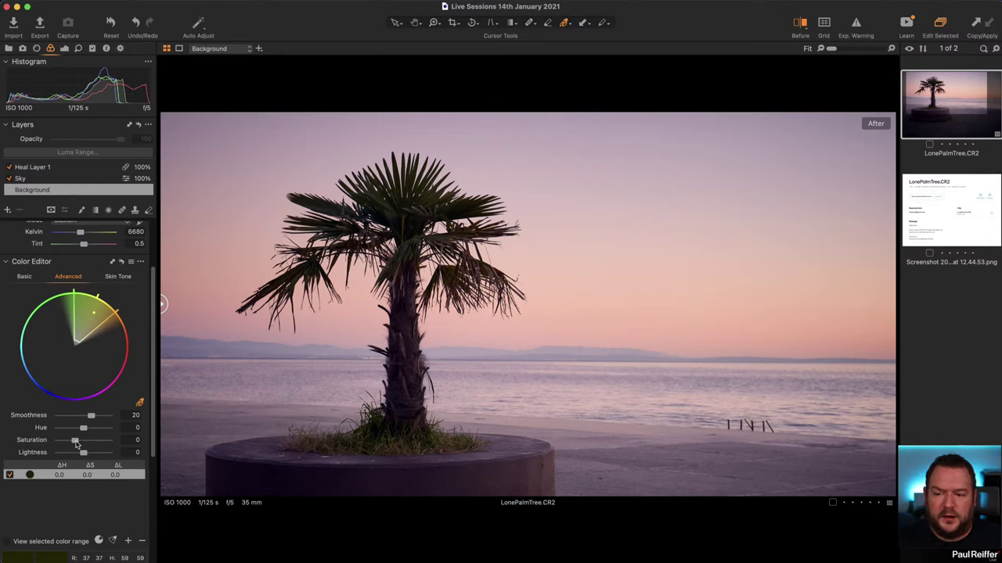
{"action": "mouse_move", "coordinate": [76, 442]}
{"action": "left_mouse_down"}
{"action": "mouse_move", "coordinate": [96, 445]}
{"action": "mouse_move", "coordinate": [86, 445]}
{"action": "left_mouse_up"}
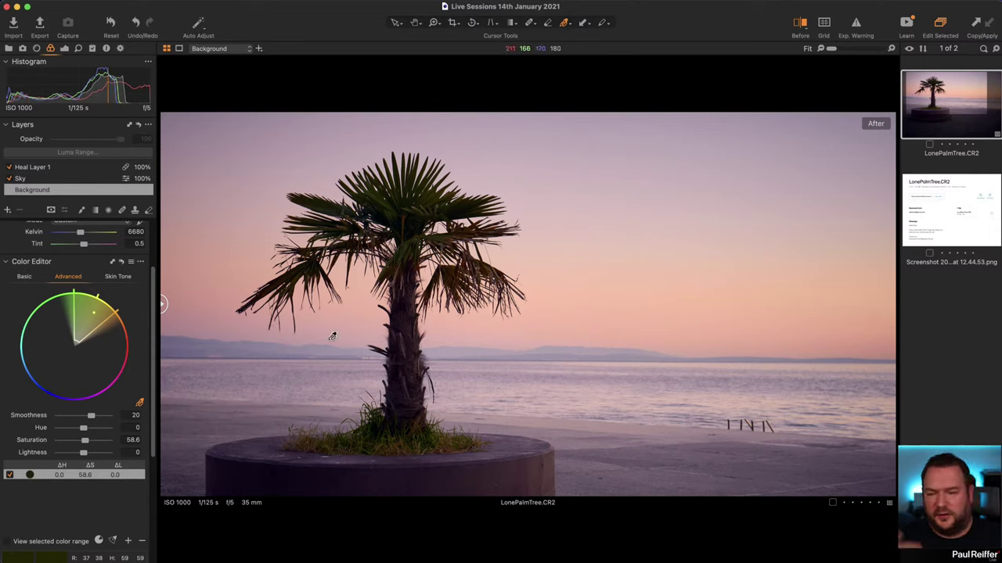
Step: Reset the Background layer's Color Editor adjustments and return to the exposure tools
{"action": "left_click", "coordinate": [121, 261]}
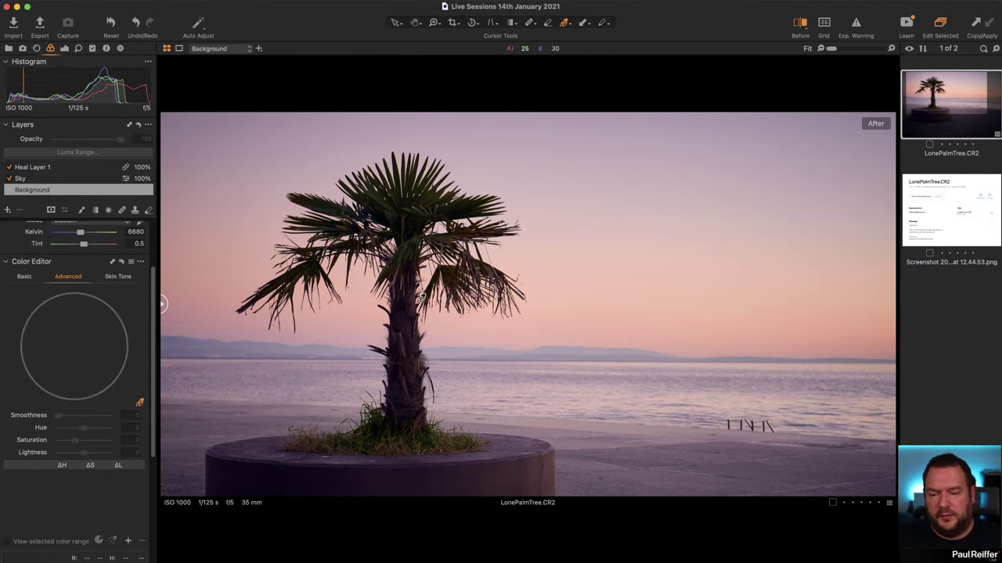
{"action": "scroll", "coordinate": [78, 315], "scroll_direction": "down", "scroll_amount": 3}
{"action": "scroll", "coordinate": [77, 315], "scroll_direction": "down", "scroll_amount": 1}
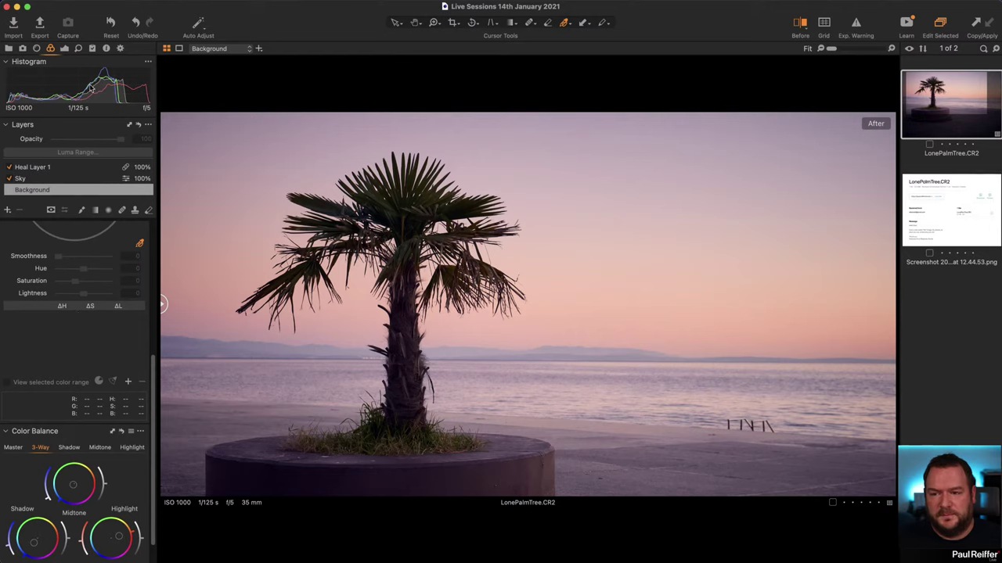
{"action": "key", "text": "super+alt+5"}
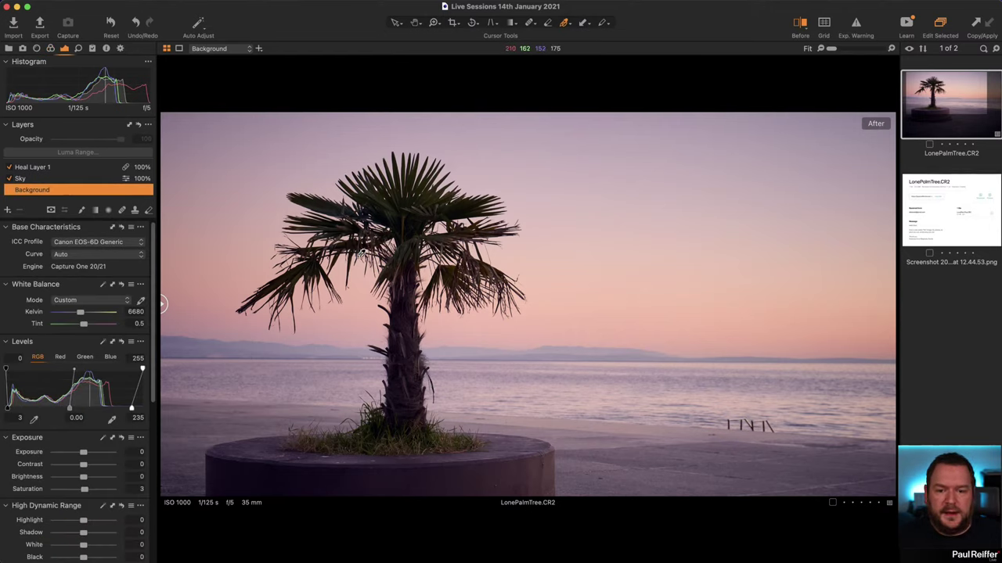
Step: Create a new unadjusted variant of LonePalmTree.CR2 and compare it with the edited variant, leaving the edited one selected
{"action": "right_click", "coordinate": [948, 105]}
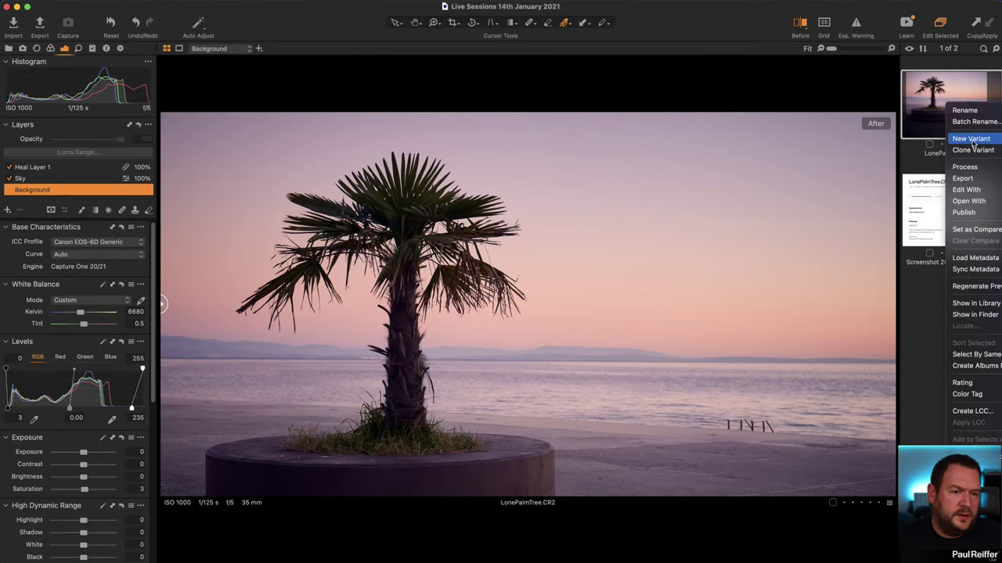
{"action": "left_click", "coordinate": [964, 134]}
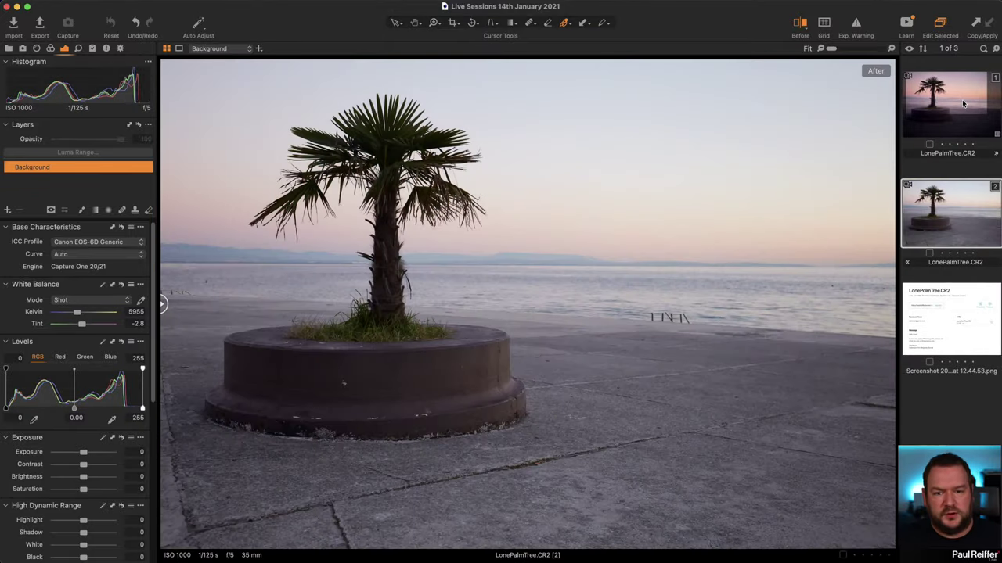
{"action": "left_click", "coordinate": [955, 104]}
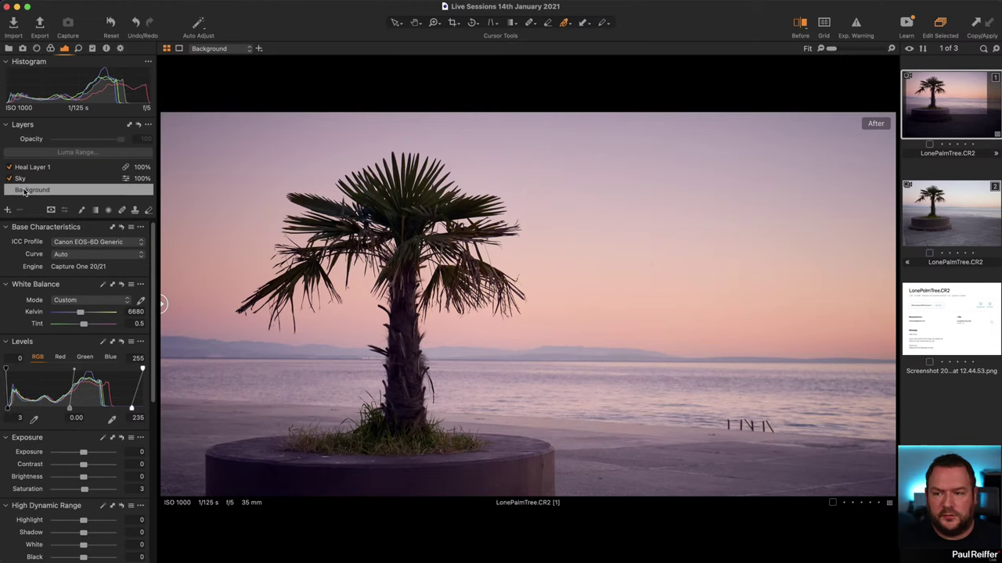
{"action": "left_click", "coordinate": [9, 49]}
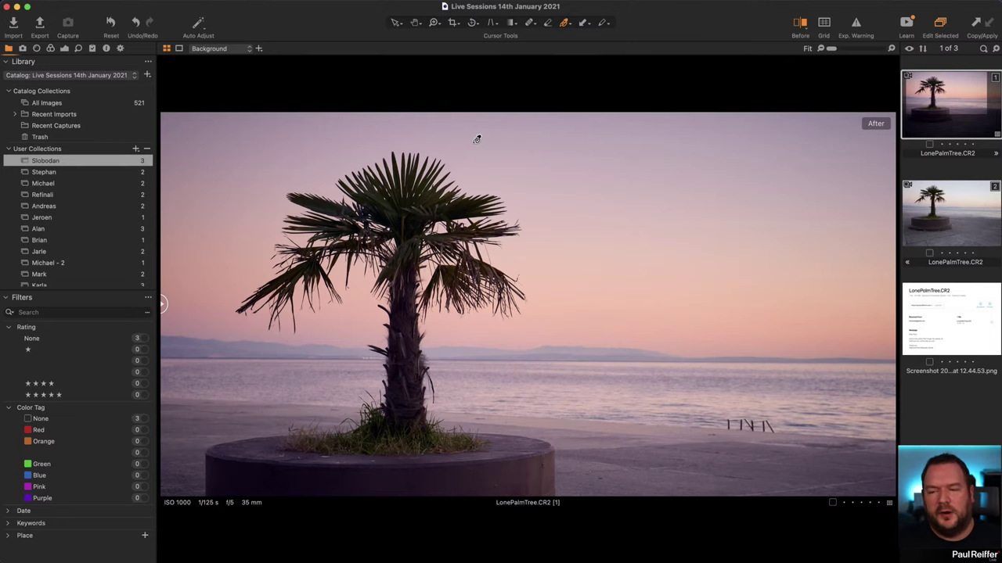
{"action": "left_click", "coordinate": [956, 234]}
{"action": "left_click", "coordinate": [948, 116]}
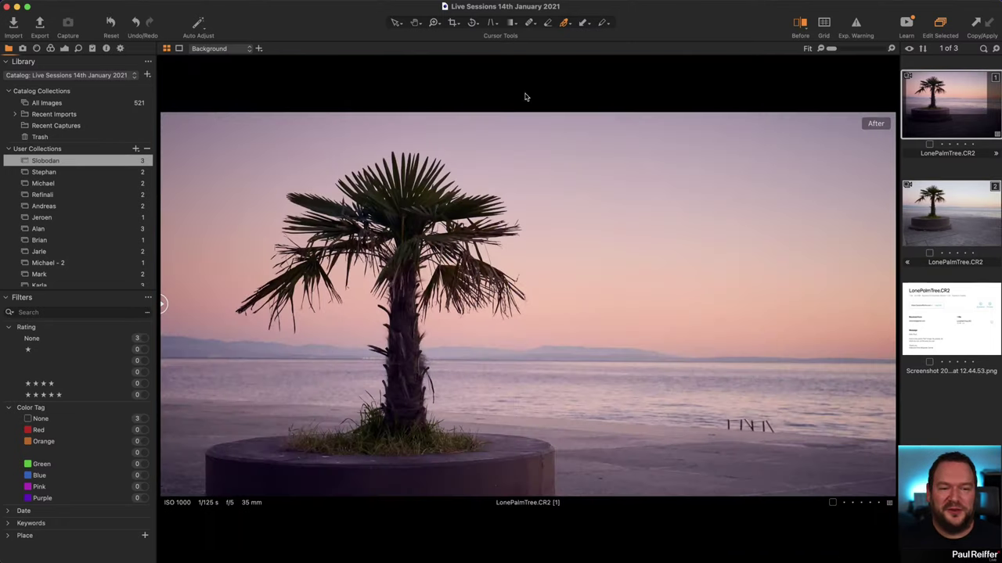
Step: Examine the exposure, levels and high dynamic range settings of the edited palm photo's Background and Sky layers
{"action": "left_click", "coordinate": [65, 49]}
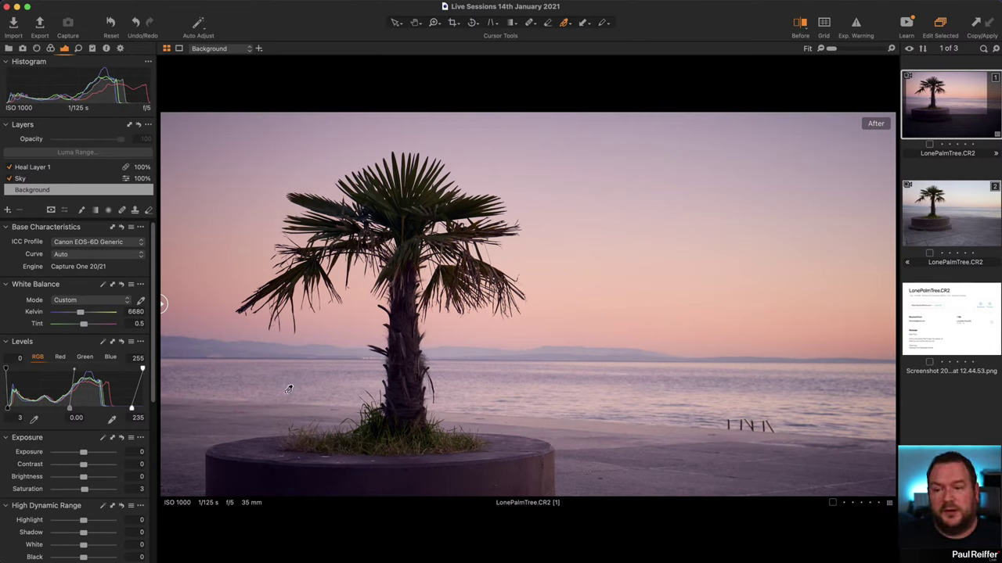
{"action": "scroll", "coordinate": [89, 435], "scroll_direction": "down", "scroll_amount": 1}
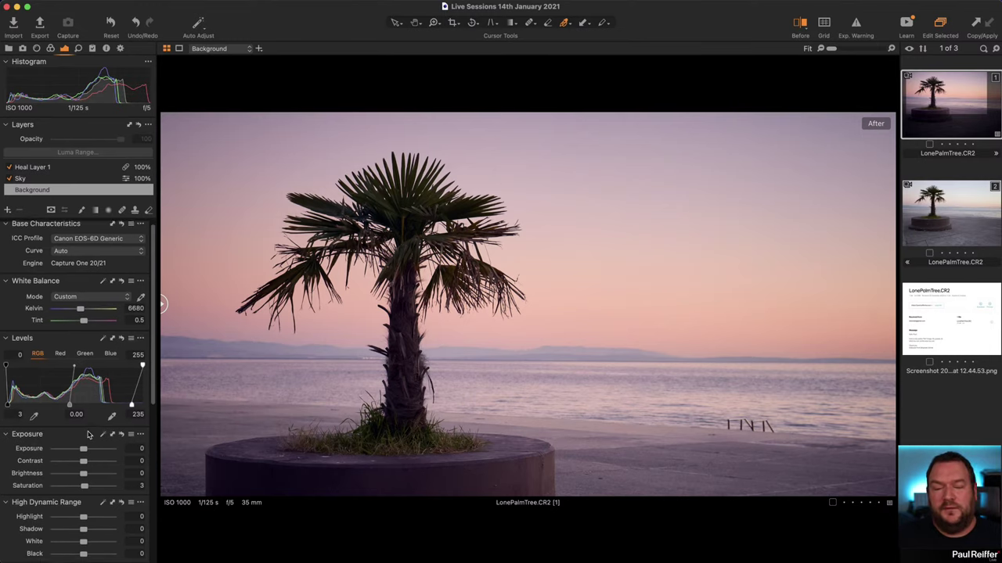
{"action": "left_click", "coordinate": [48, 180]}
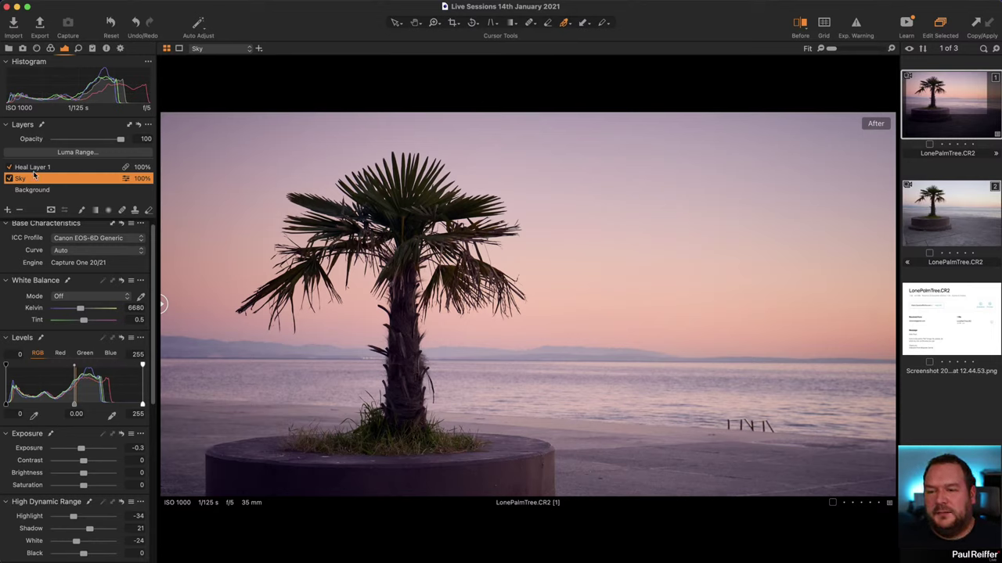
Step: Open the second user album, containing the city skyline photo C36C7611.CR2, and show that photo's exposure tools
{"action": "left_click", "coordinate": [9, 48]}
{"action": "left_click", "coordinate": [44, 172]}
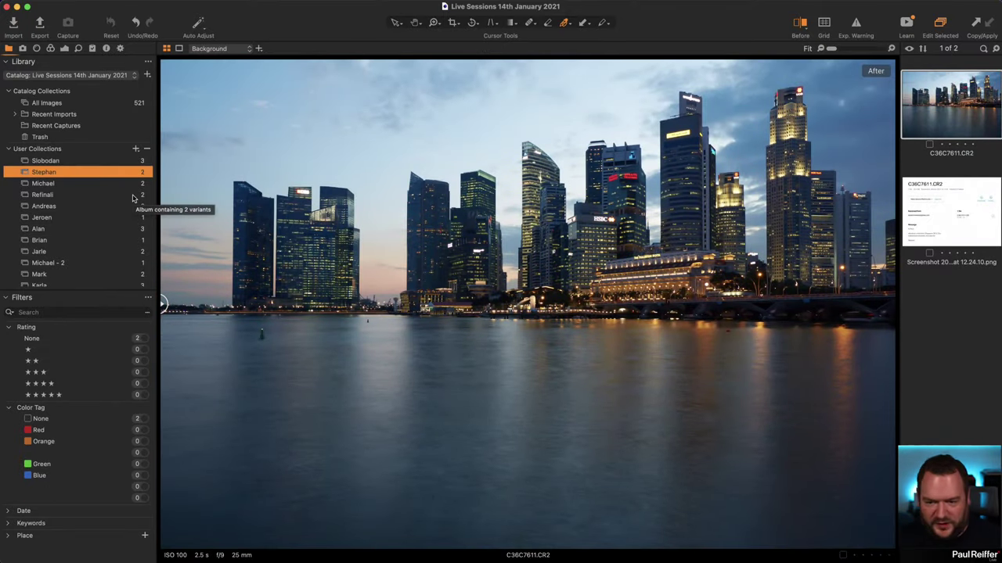
{"action": "left_click", "coordinate": [66, 48]}
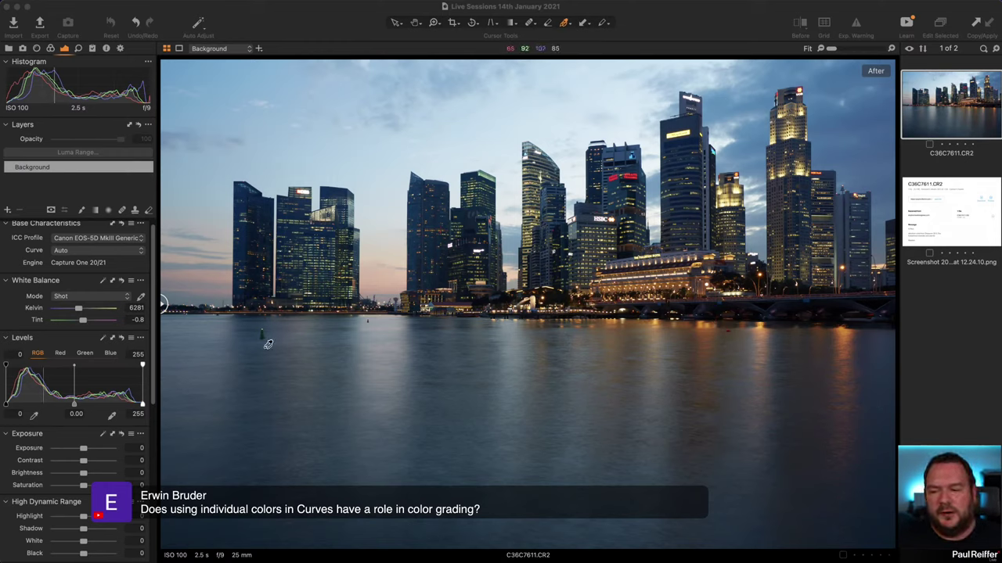
Step: On the Red channel of the Curve, anchor the midtones and highlights and raise a point in the shadows
{"action": "scroll", "coordinate": [83, 364], "scroll_direction": "down", "scroll_amount": 5}
{"action": "scroll", "coordinate": [81, 369], "scroll_direction": "down", "scroll_amount": 2}
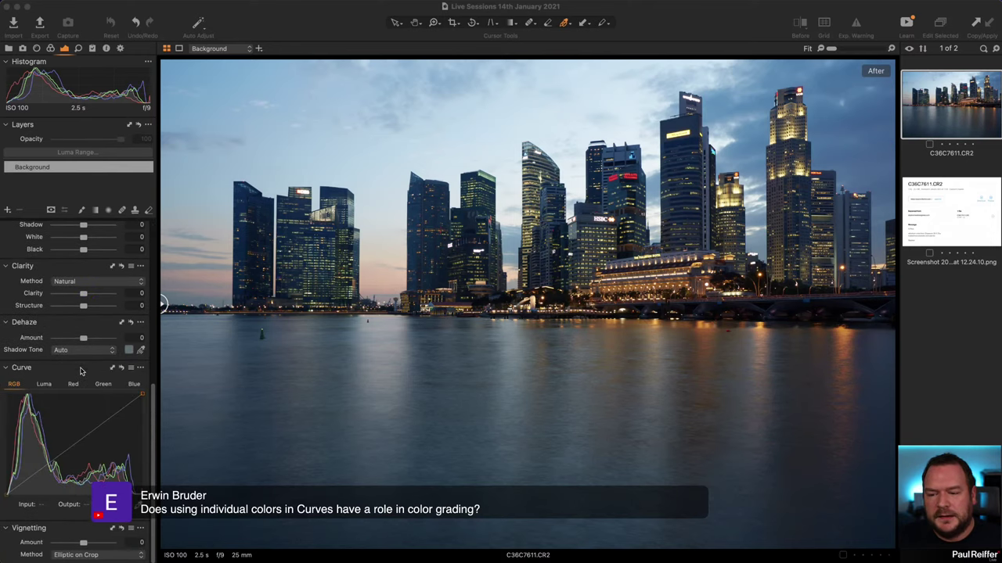
{"action": "left_click", "coordinate": [73, 384]}
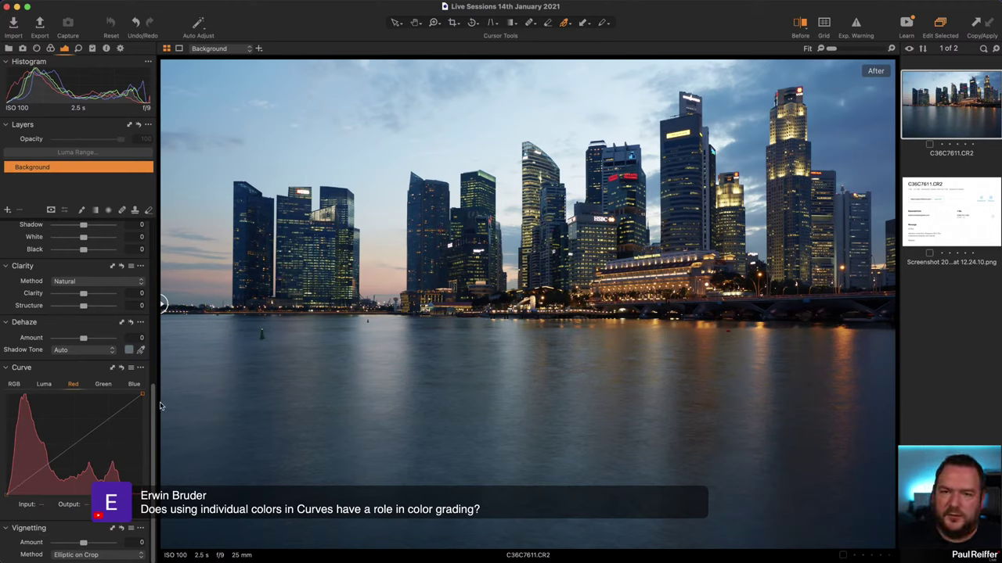
{"action": "left_click", "coordinate": [74, 444]}
{"action": "left_click", "coordinate": [102, 424]}
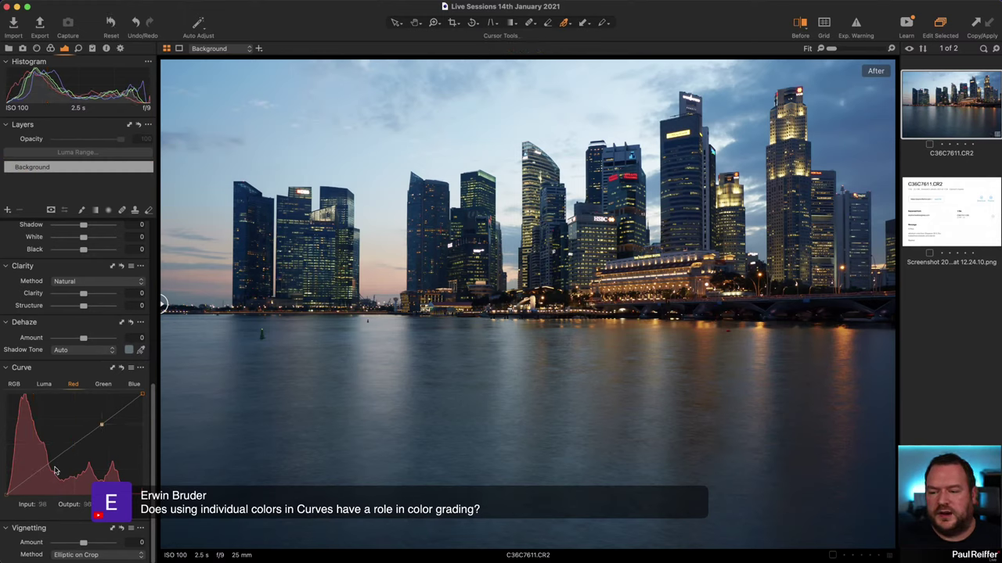
{"action": "left_click_drag", "start_coordinate": [36, 469], "coordinate": [35, 464]}
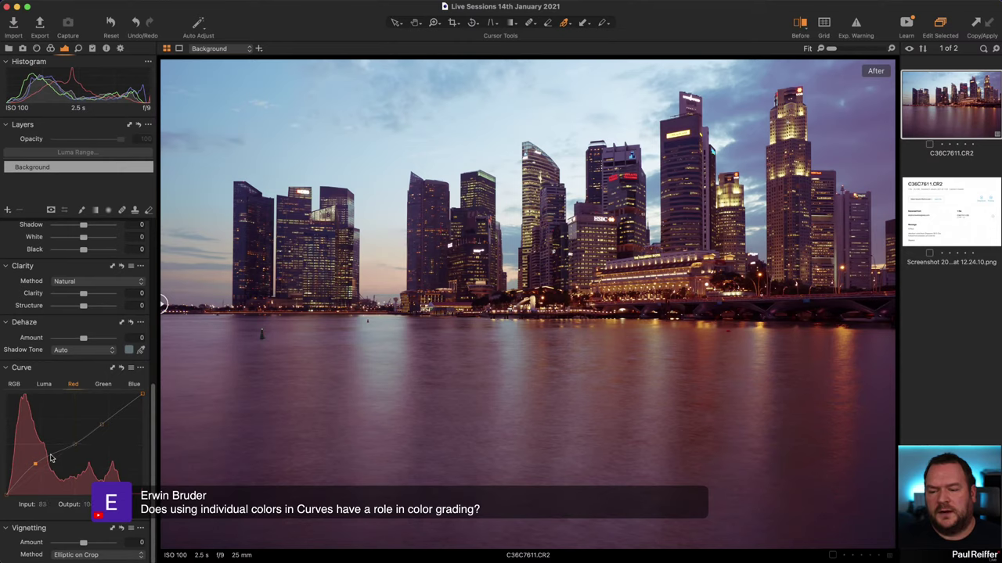
Step: Add another anchor between the Red curve's shadows and midtones and raise a point in the deeper shadows
{"action": "key", "text": "super+z"}
{"action": "left_click", "coordinate": [50, 458]}
{"action": "left_click_drag", "start_coordinate": [35, 465], "coordinate": [25, 471]}
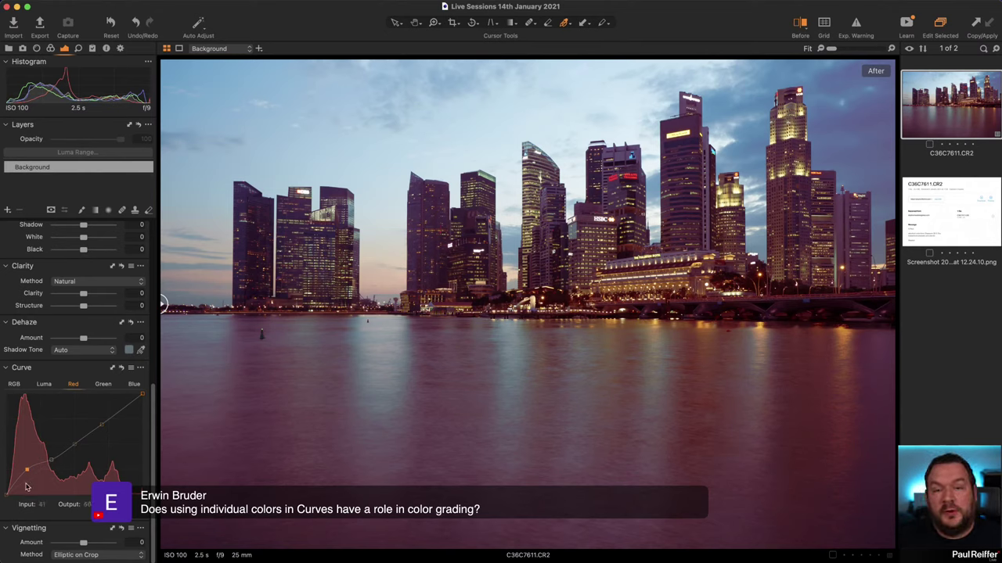
Step: Lower the Red curve's shadow and highlight points to try a teal tint, and reset the Curve
{"action": "left_click_drag", "start_coordinate": [26, 470], "coordinate": [34, 481]}
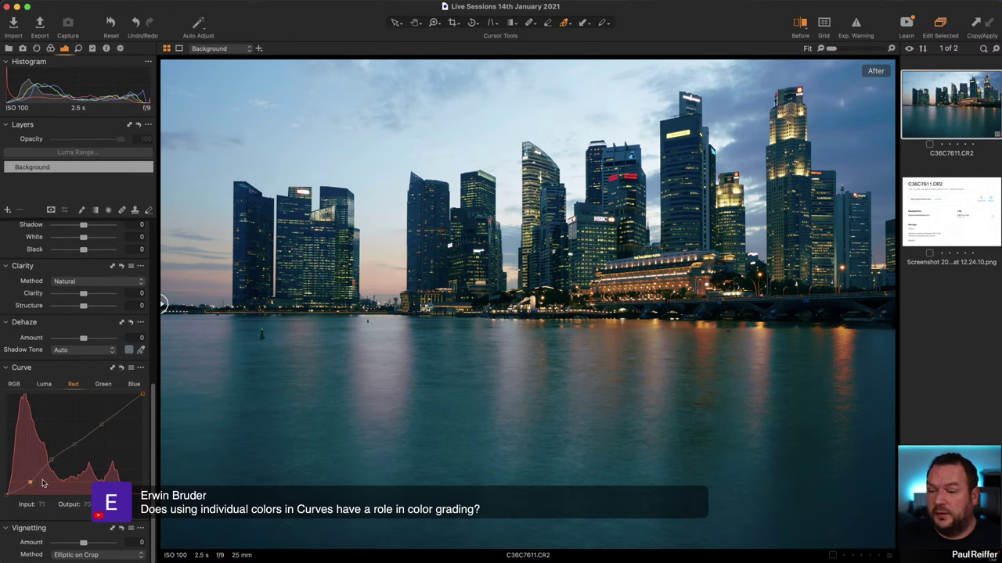
{"action": "mouse_move", "coordinate": [102, 425]}
{"action": "left_mouse_down"}
{"action": "mouse_move", "coordinate": [101, 416]}
{"action": "mouse_move", "coordinate": [105, 429]}
{"action": "left_mouse_up"}
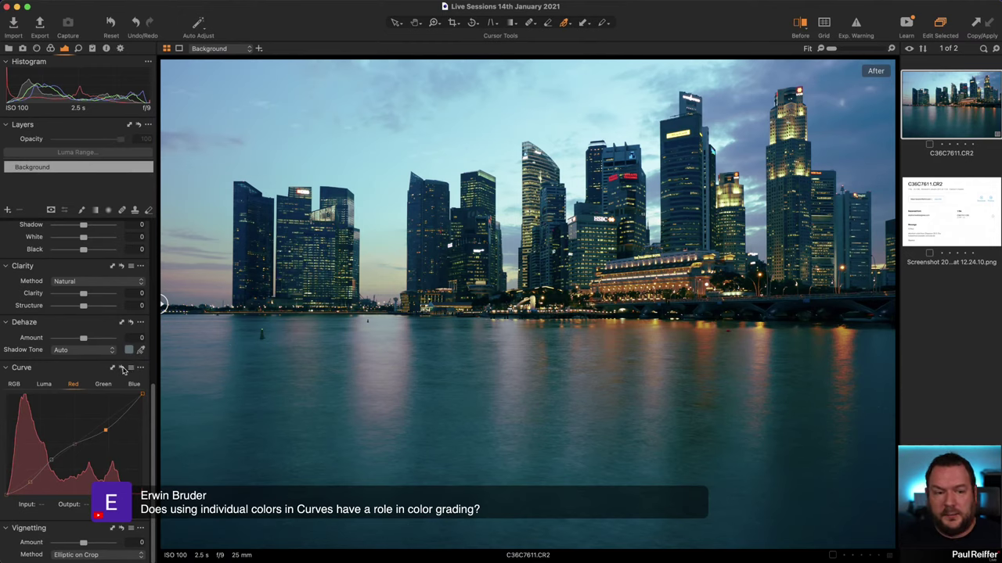
{"action": "left_click", "coordinate": [121, 368]}
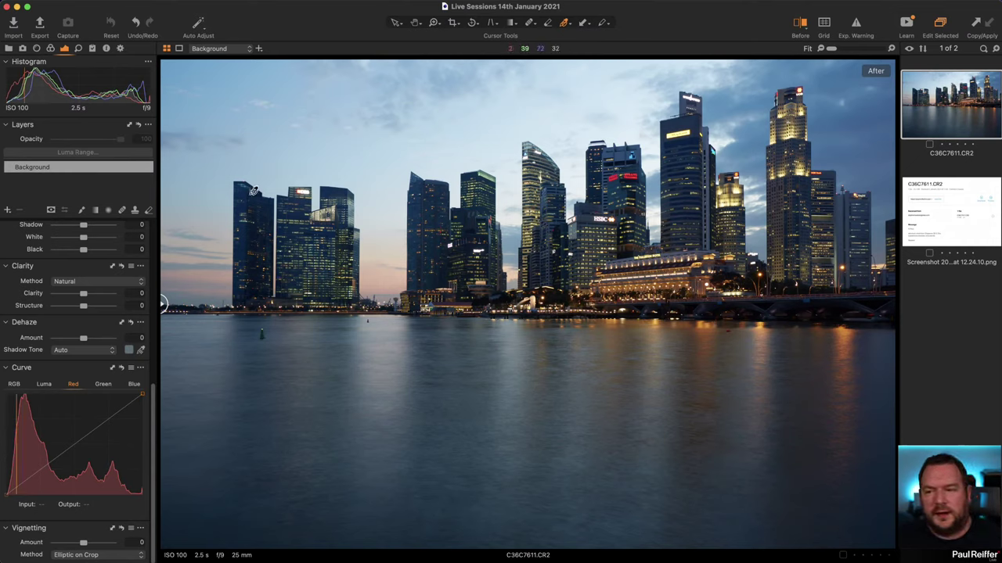
Step: Try the Master wheel of Color Balance, bring its tint back to neutral and return to the 3-Way wheels
{"action": "left_click", "coordinate": [50, 48]}
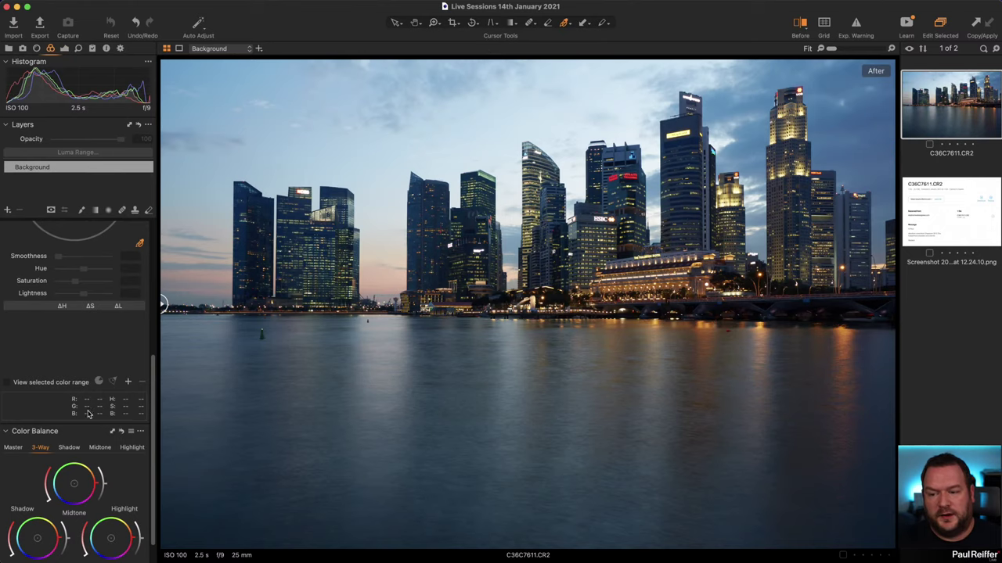
{"action": "scroll", "coordinate": [90, 414], "scroll_direction": "down", "scroll_amount": 2}
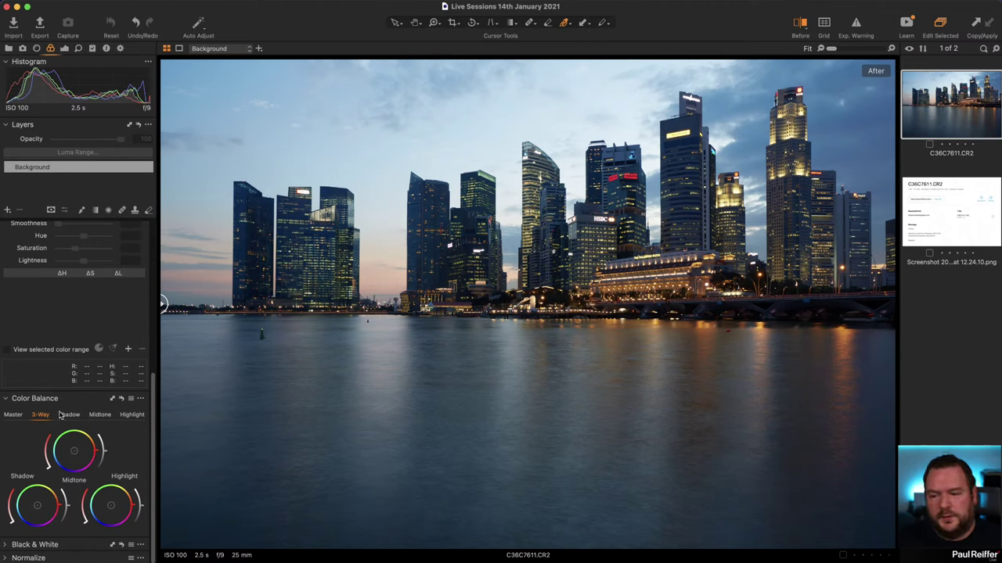
{"action": "left_click", "coordinate": [17, 415]}
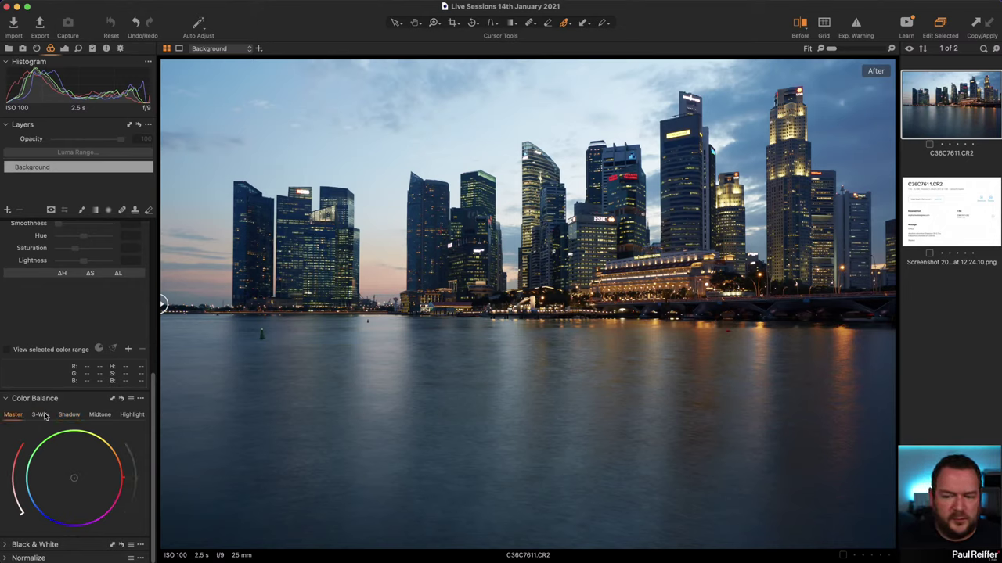
{"action": "mouse_move", "coordinate": [81, 482]}
{"action": "left_mouse_down"}
{"action": "mouse_move", "coordinate": [83, 474]}
{"action": "mouse_move", "coordinate": [80, 500]}
{"action": "mouse_move", "coordinate": [72, 468]}
{"action": "mouse_move", "coordinate": [81, 491]}
{"action": "mouse_move", "coordinate": [91, 480]}
{"action": "mouse_move", "coordinate": [74, 478]}
{"action": "left_mouse_up"}
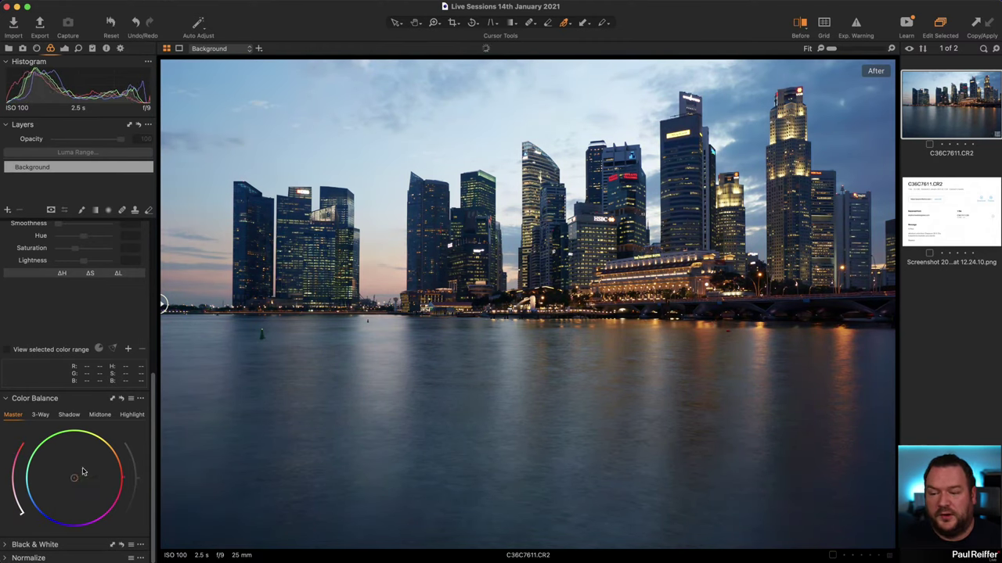
{"action": "left_click", "coordinate": [41, 415]}
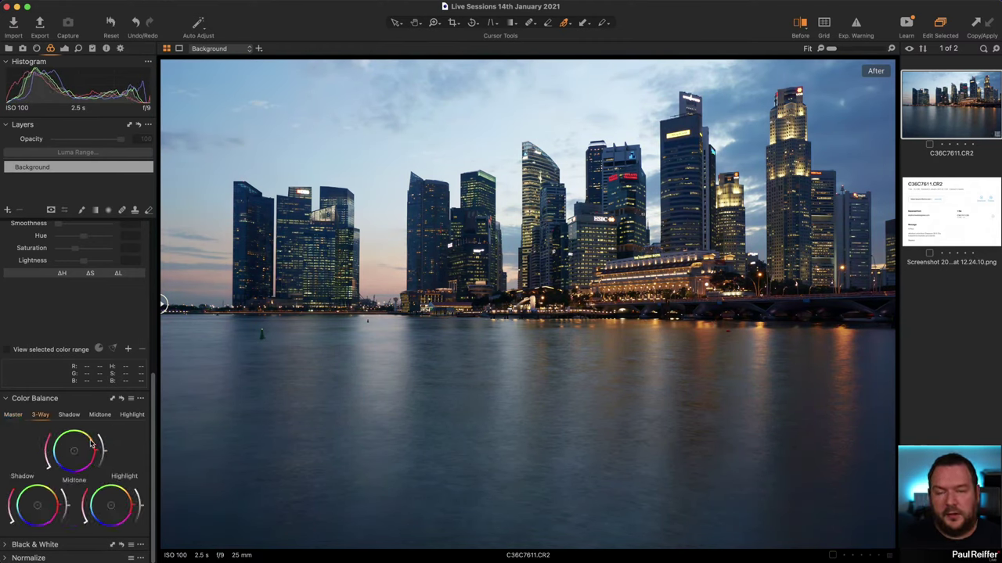
Step: Switch the Curve back to the RGB channel and turn off the before/after comparison
{"action": "left_click", "coordinate": [65, 49]}
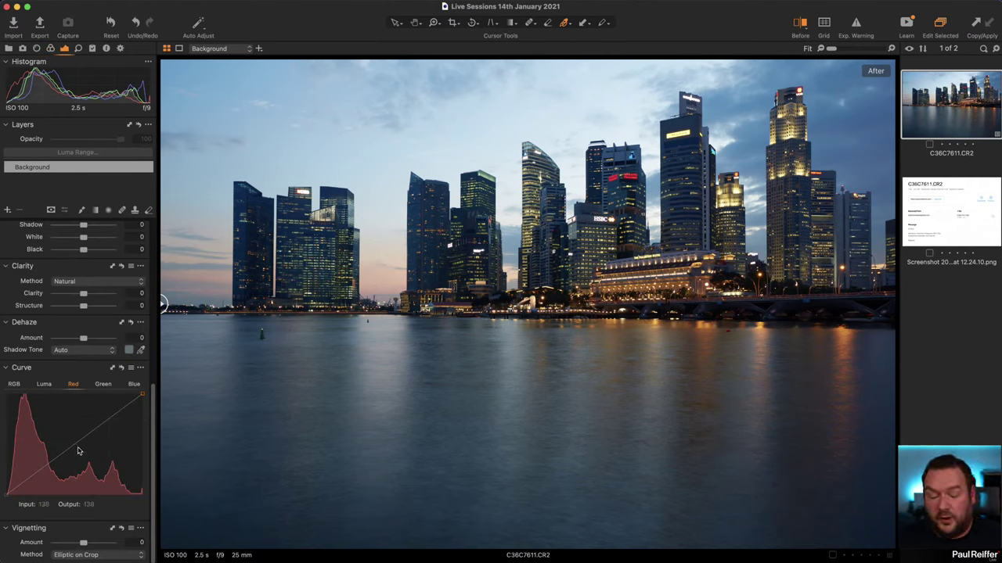
{"action": "left_click", "coordinate": [17, 384]}
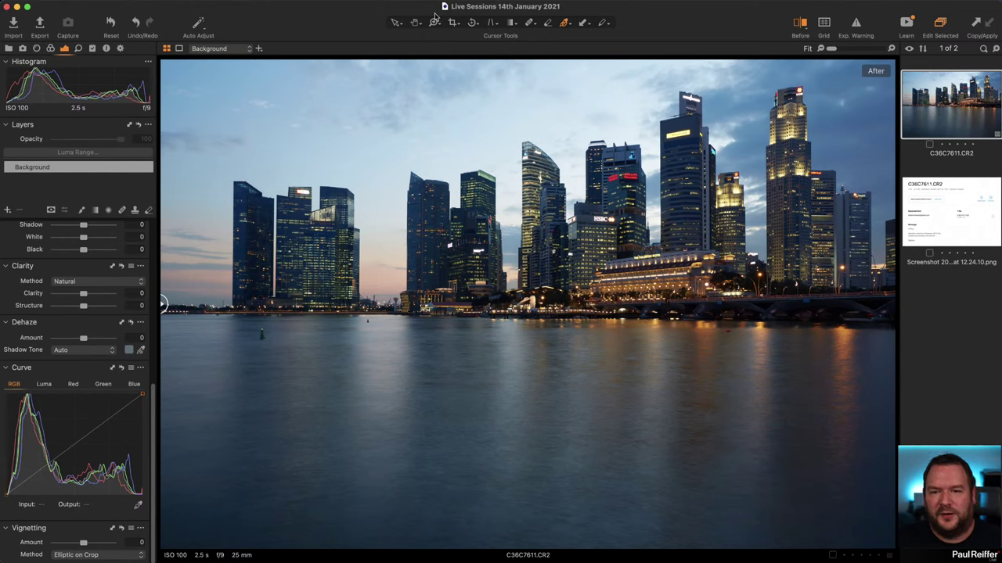
{"action": "left_click", "coordinate": [802, 30]}
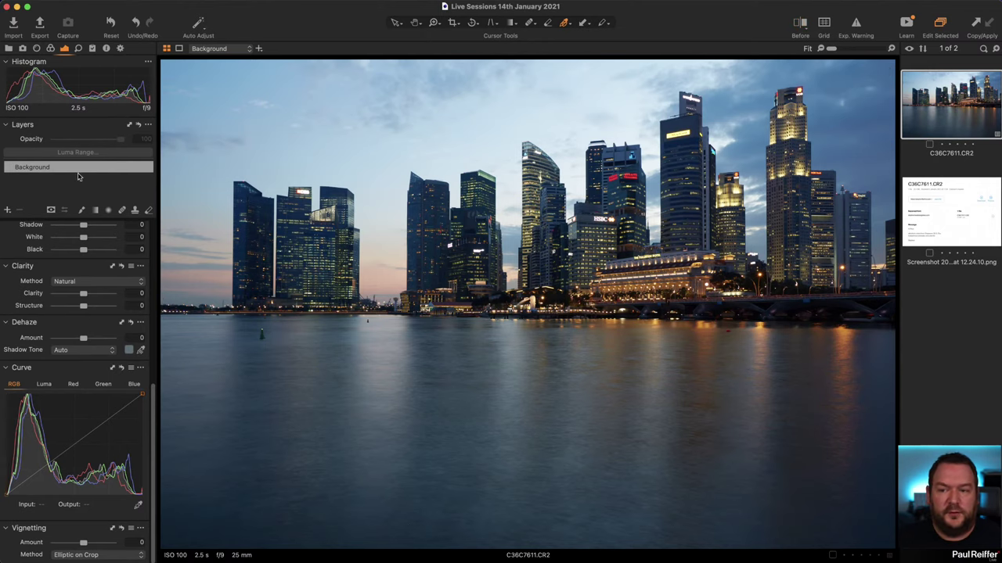
Step: Enable Diffraction Correction for the skyline photo and set Purple Fringing Defringe to 94, checking the detail on the SingTel tower
{"action": "left_click", "coordinate": [37, 49]}
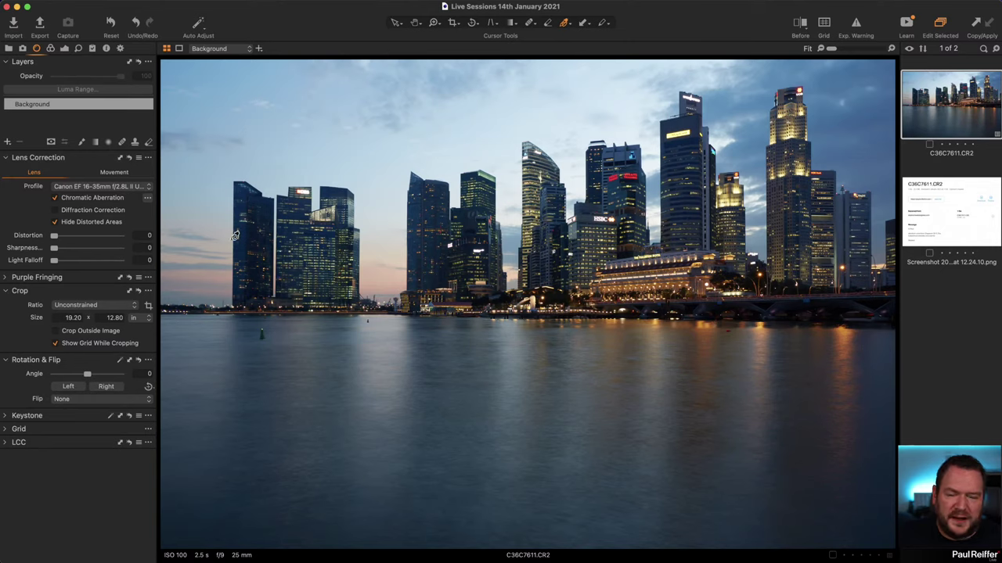
{"action": "key", "text": "z"}
{"action": "left_click", "coordinate": [825, 230]}
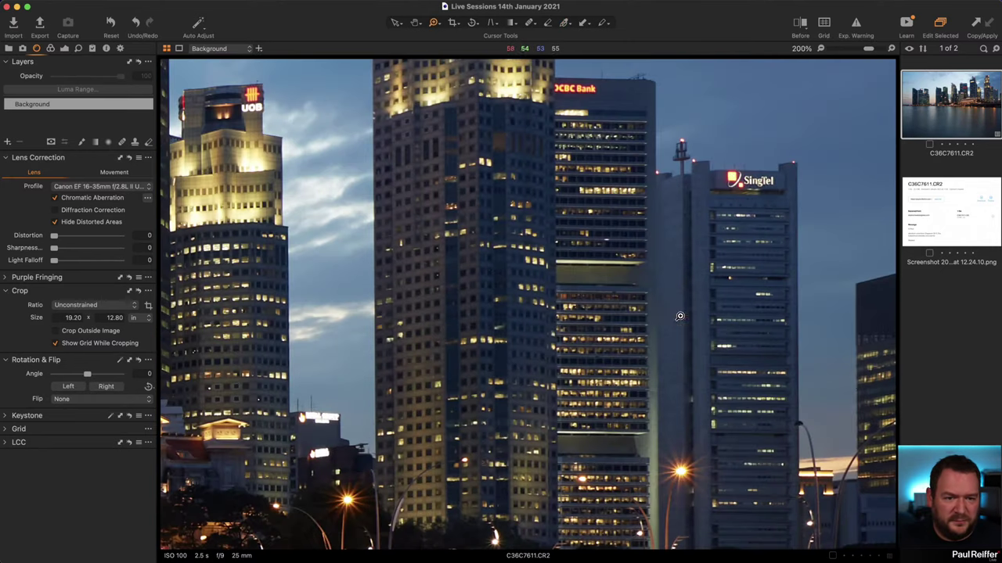
{"action": "left_click", "coordinate": [681, 309]}
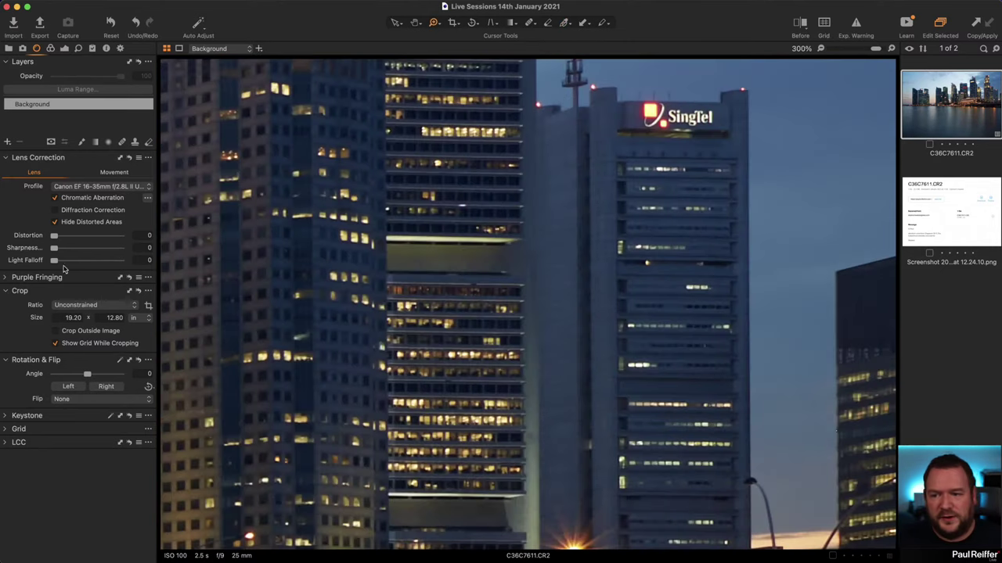
{"action": "left_click", "coordinate": [55, 211]}
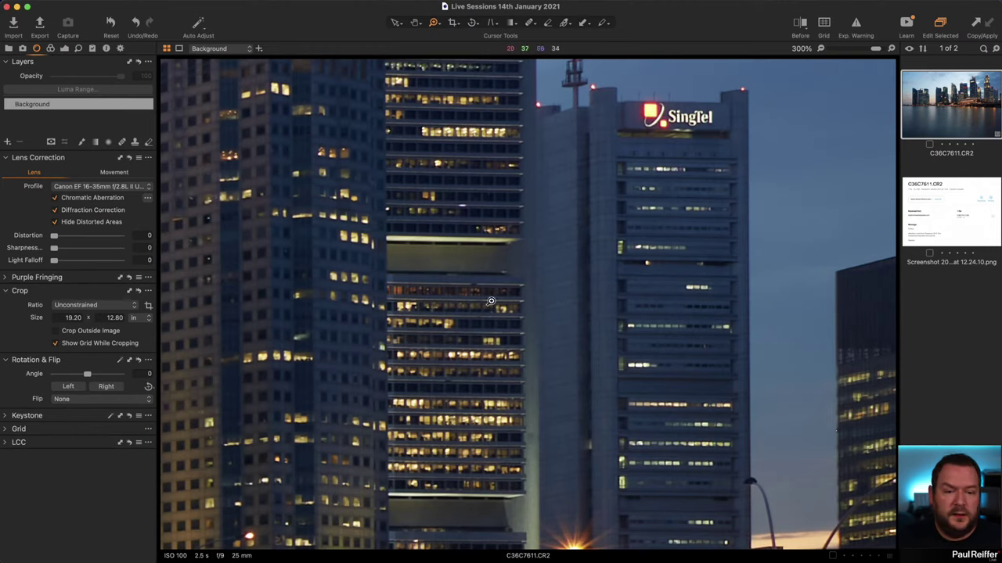
{"action": "left_click", "coordinate": [5, 279]}
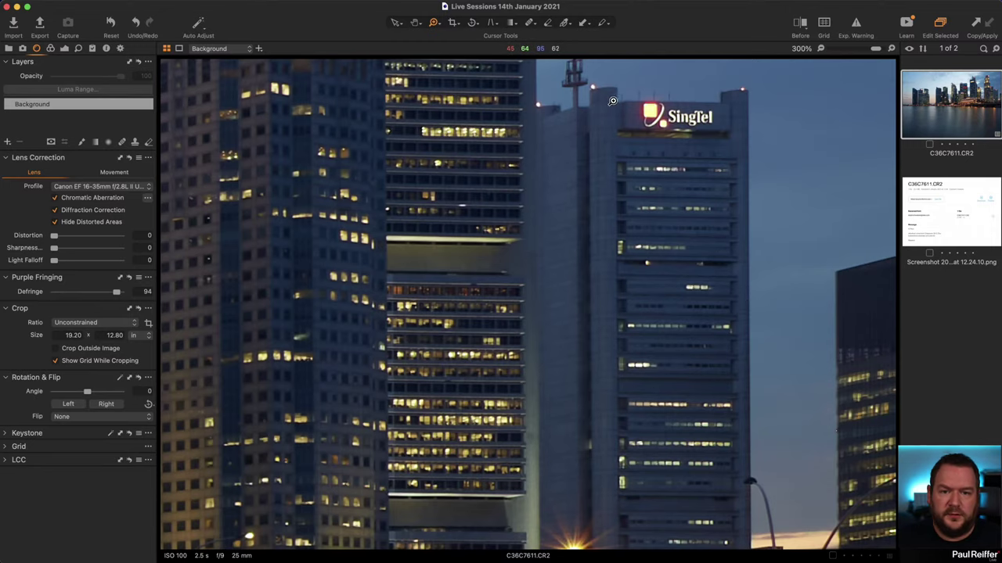
{"action": "scroll", "coordinate": [774, 239], "scroll_direction": "up", "scroll_amount": 10}
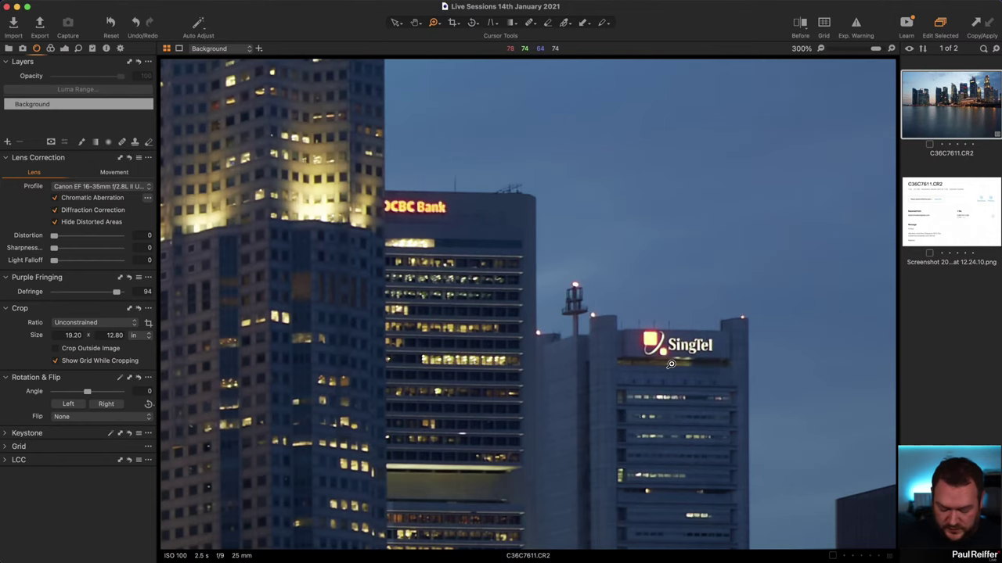
Step: Set Purple Fringing Defringe to 59, try lens Distortion at 120 on the skyline photo and return Distortion to 0
{"action": "scroll", "coordinate": [671, 365], "scroll_direction": "down", "scroll_amount": 5}
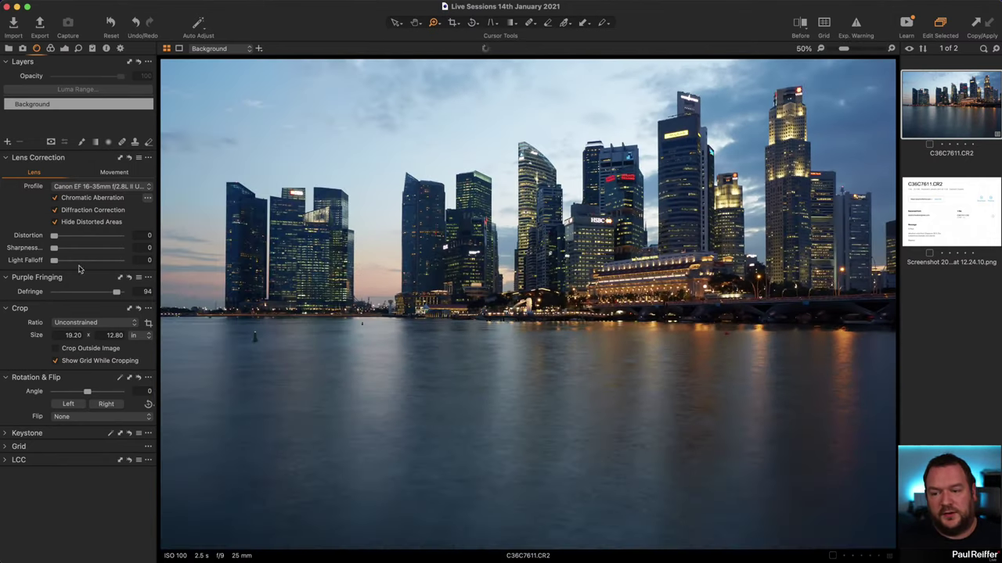
{"action": "left_click_drag", "start_coordinate": [116, 291], "coordinate": [93, 292]}
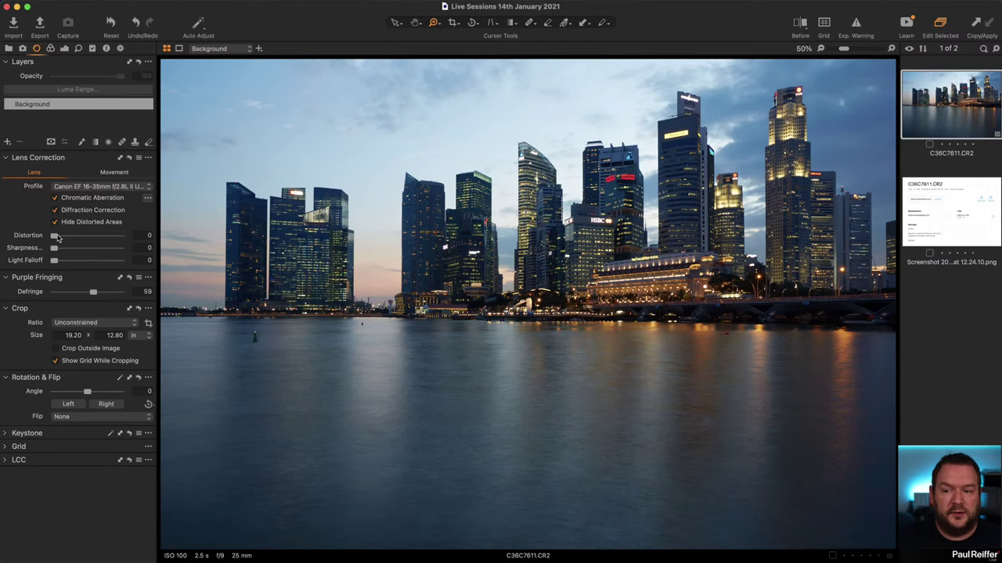
{"action": "left_click_drag", "start_coordinate": [54, 235], "coordinate": [162, 240]}
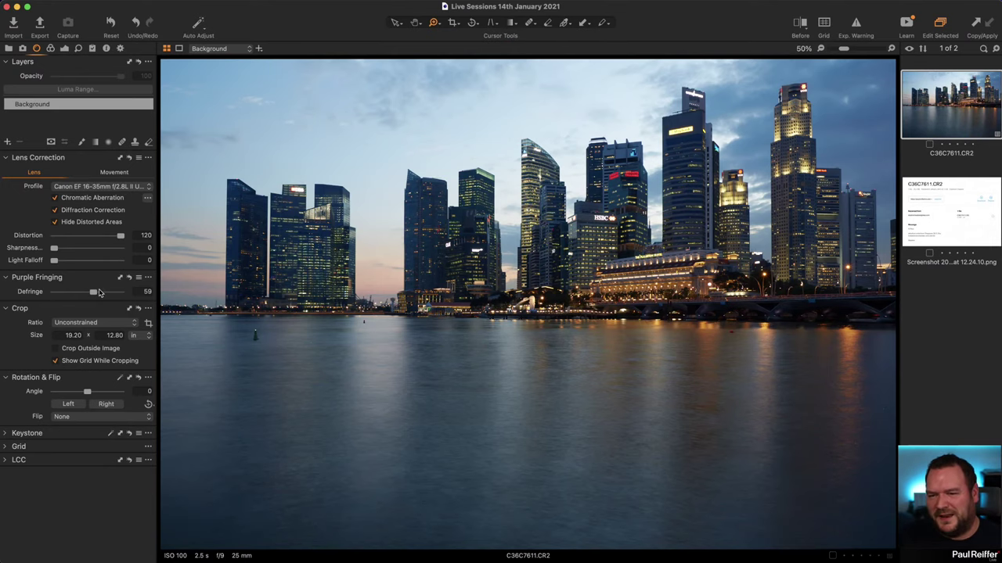
{"action": "left_click_drag", "start_coordinate": [119, 236], "coordinate": [19, 244]}
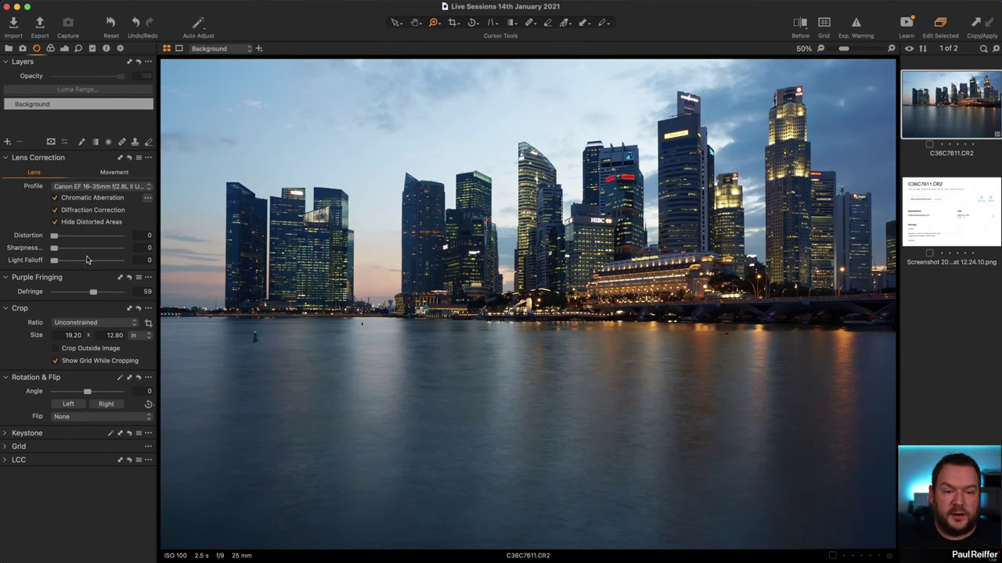
Step: Try lens Sharpness Falloff at 168, compare building detail at the center and edge of the skyline, and return it to 0
{"action": "left_click", "coordinate": [618, 312]}
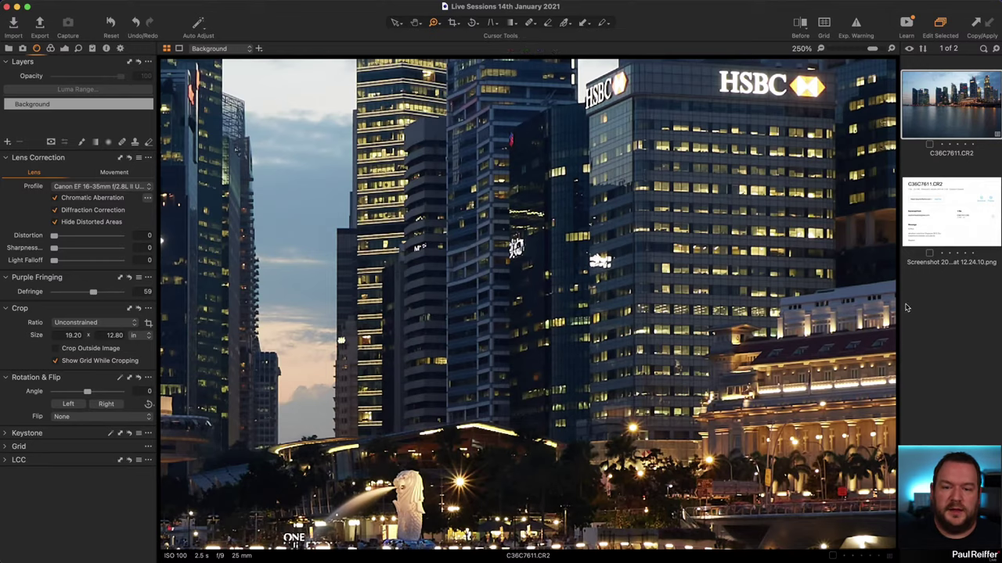
{"action": "left_click_drag", "start_coordinate": [545, 282], "coordinate": [86, 303]}
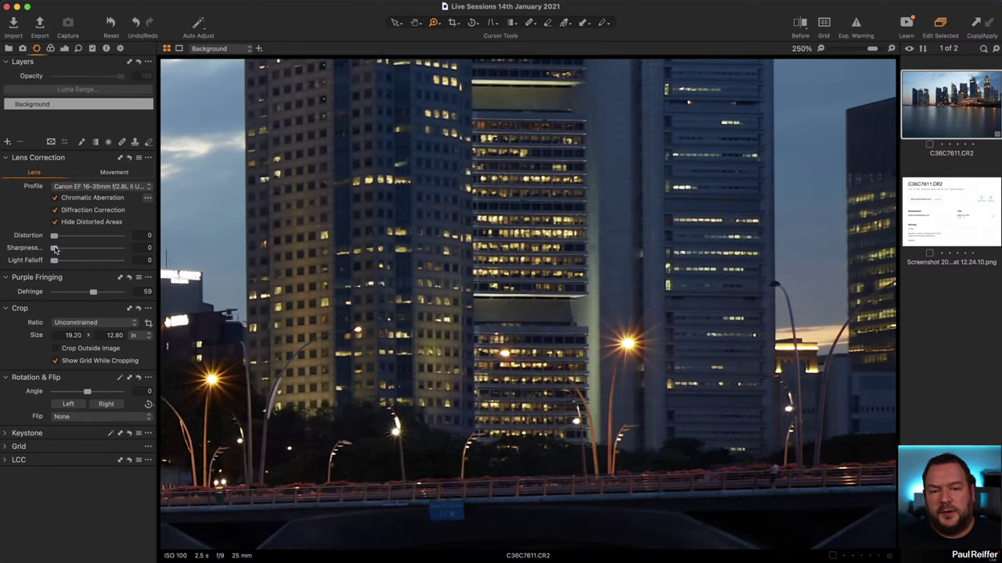
{"action": "left_click_drag", "start_coordinate": [55, 249], "coordinate": [98, 252]}
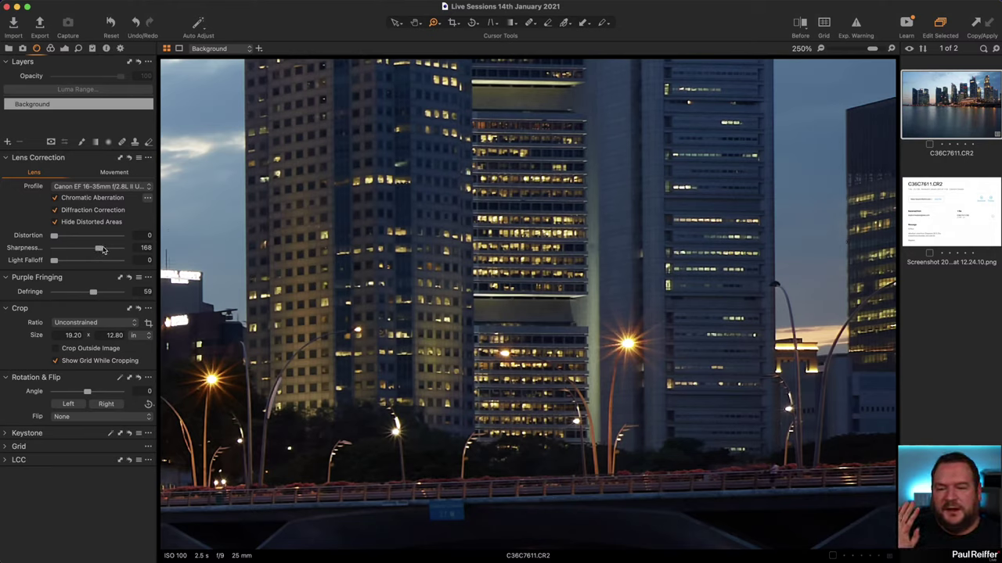
{"action": "left_click", "coordinate": [468, 250]}
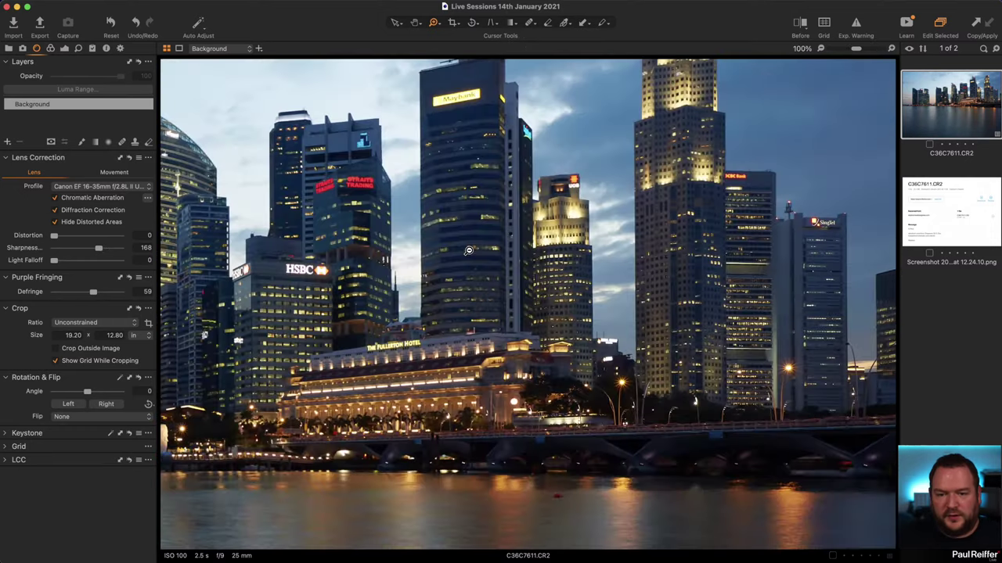
{"action": "left_click", "coordinate": [468, 251]}
{"action": "left_click", "coordinate": [468, 250]}
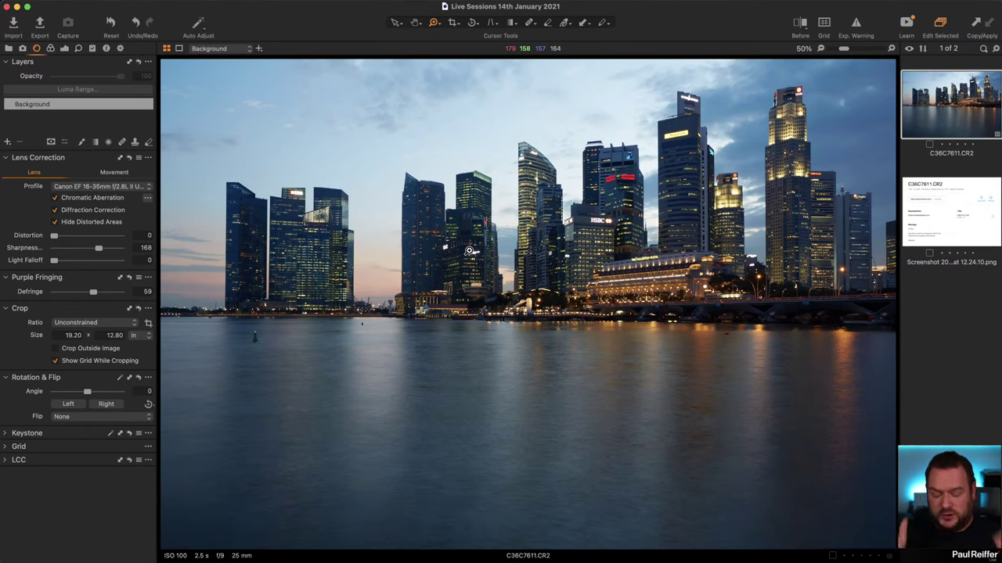
{"action": "left_click_drag", "start_coordinate": [545, 237], "coordinate": [588, 291]}
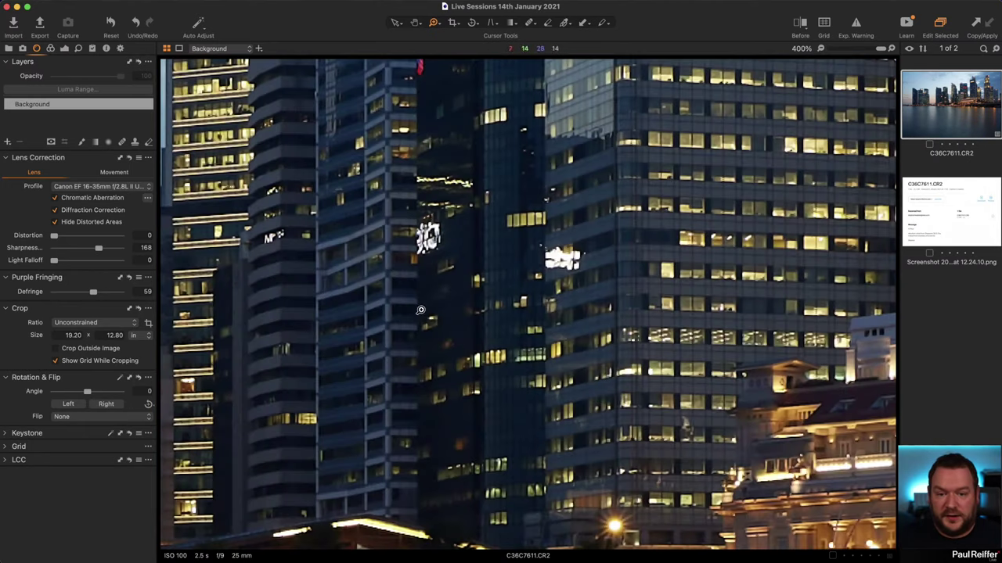
{"action": "left_click", "coordinate": [582, 298], "text": "alt"}
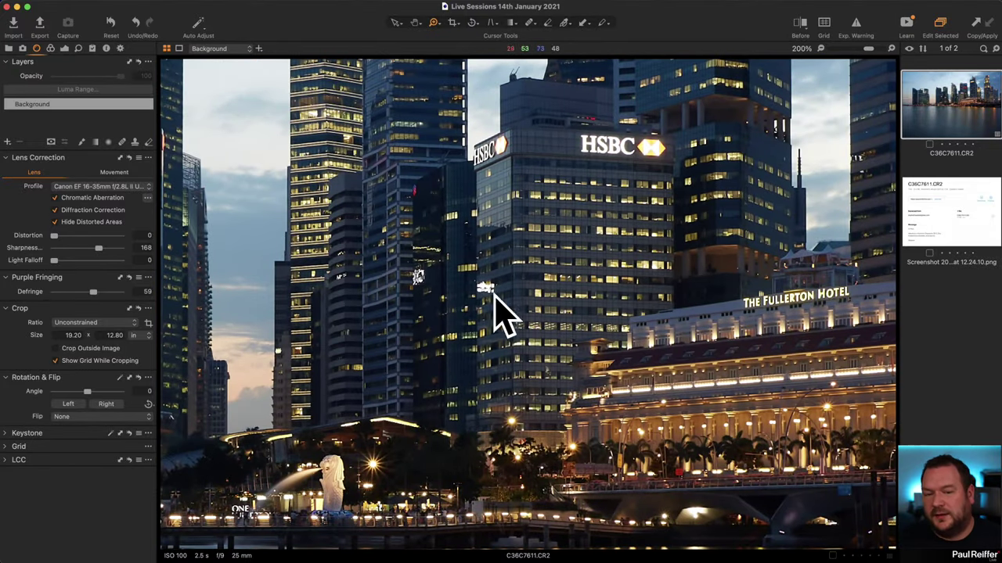
{"action": "scroll", "coordinate": [632, 279], "scroll_direction": "right", "scroll_amount": 10}
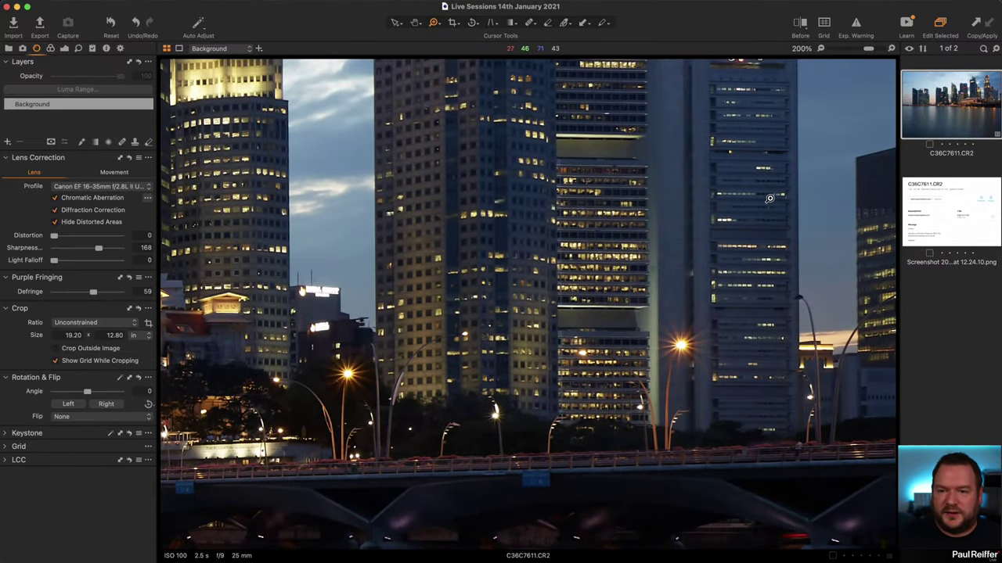
{"action": "left_click_drag", "start_coordinate": [100, 251], "coordinate": [53, 251]}
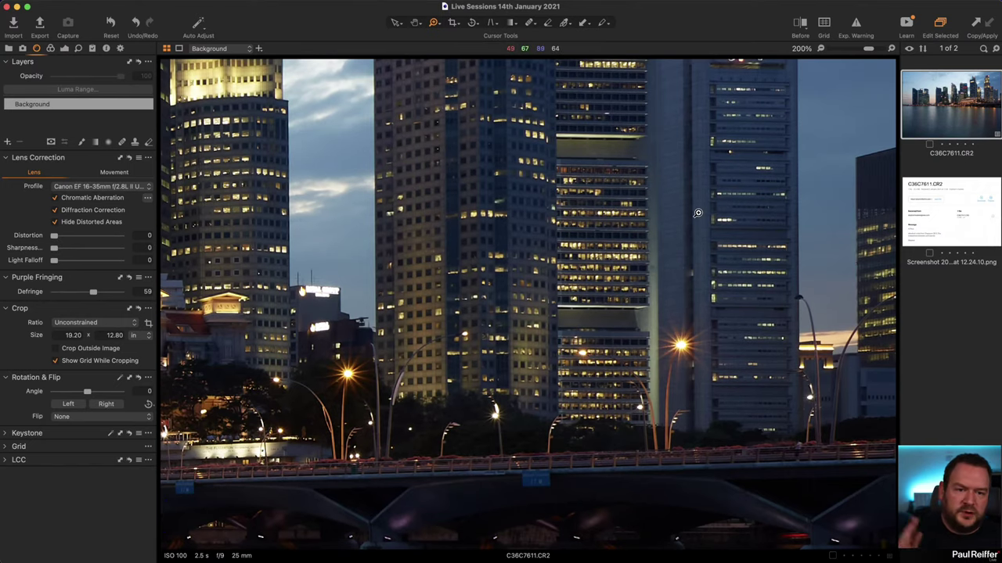
Step: Crop the whole skyline photo to the 1x2 ratio at about 18.25 x 9.12 in, moving the crop frame up to the image's upper edge
{"action": "left_click_drag", "start_coordinate": [498, 231], "coordinate": [673, 232]}
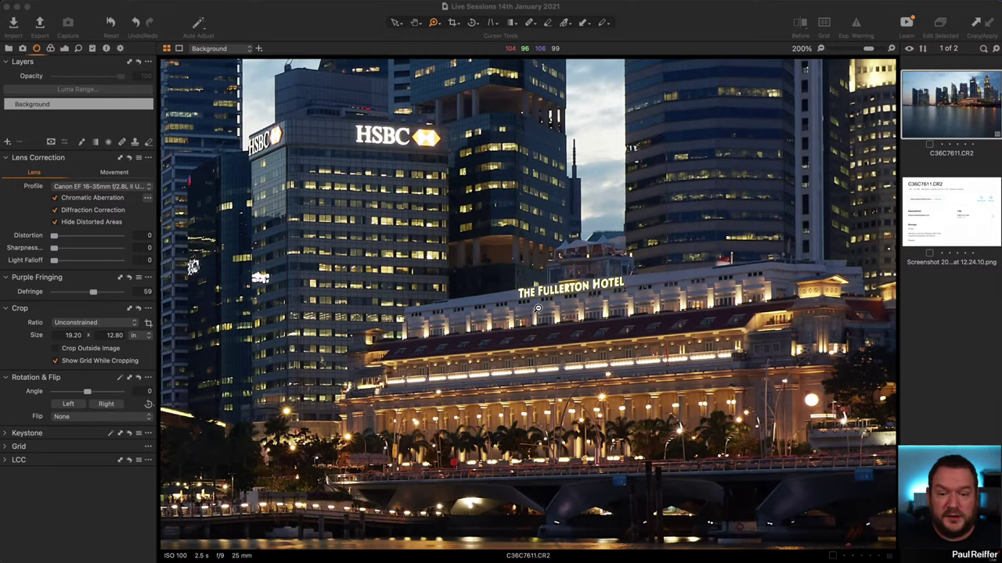
{"action": "left_click", "coordinate": [538, 308], "text": "alt"}
{"action": "left_click", "coordinate": [538, 308], "text": "alt"}
{"action": "left_click", "coordinate": [540, 310], "text": "alt"}
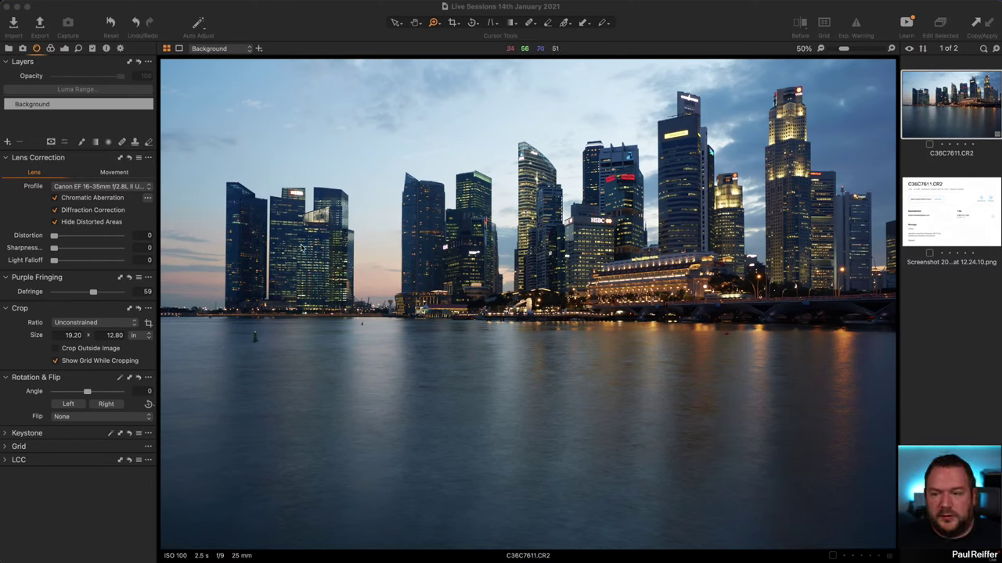
{"action": "left_click", "coordinate": [452, 22]}
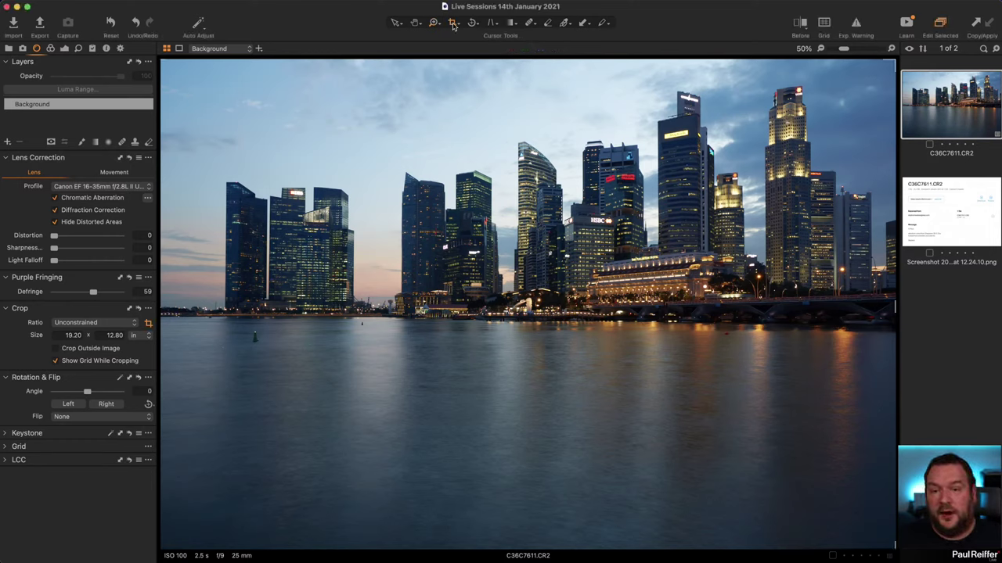
{"action": "left_click", "coordinate": [454, 23]}
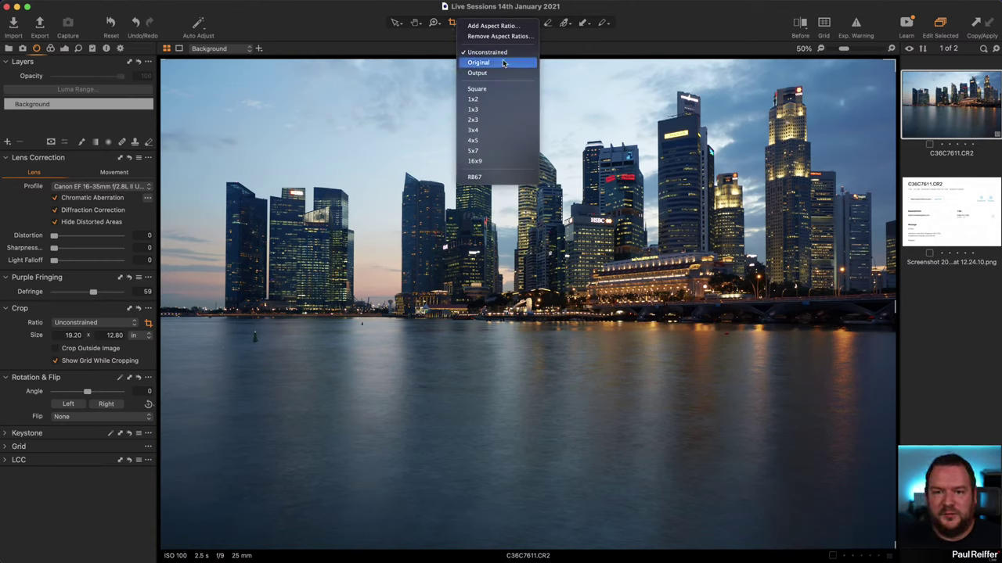
{"action": "left_click", "coordinate": [493, 104]}
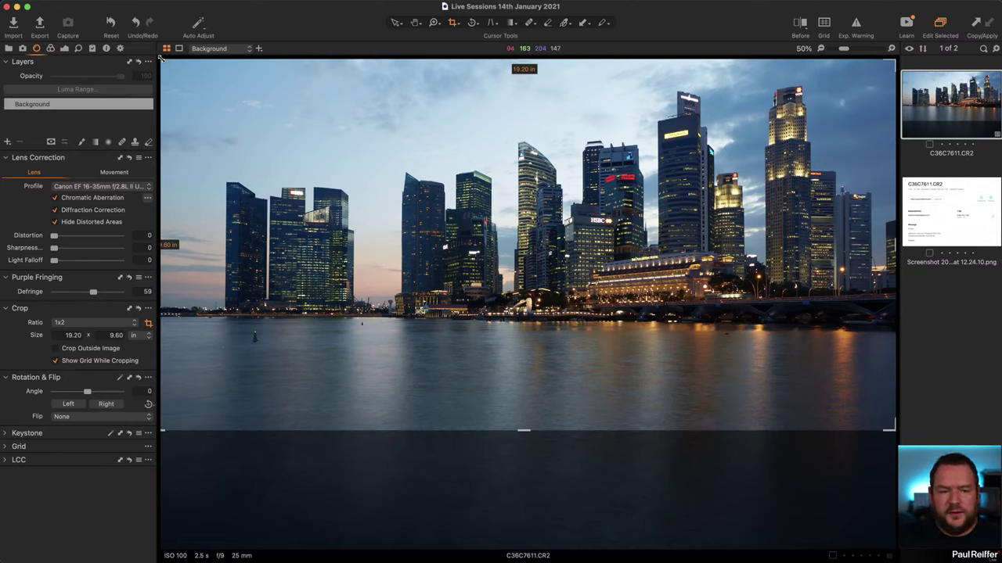
{"action": "left_click_drag", "start_coordinate": [161, 57], "coordinate": [191, 79]}
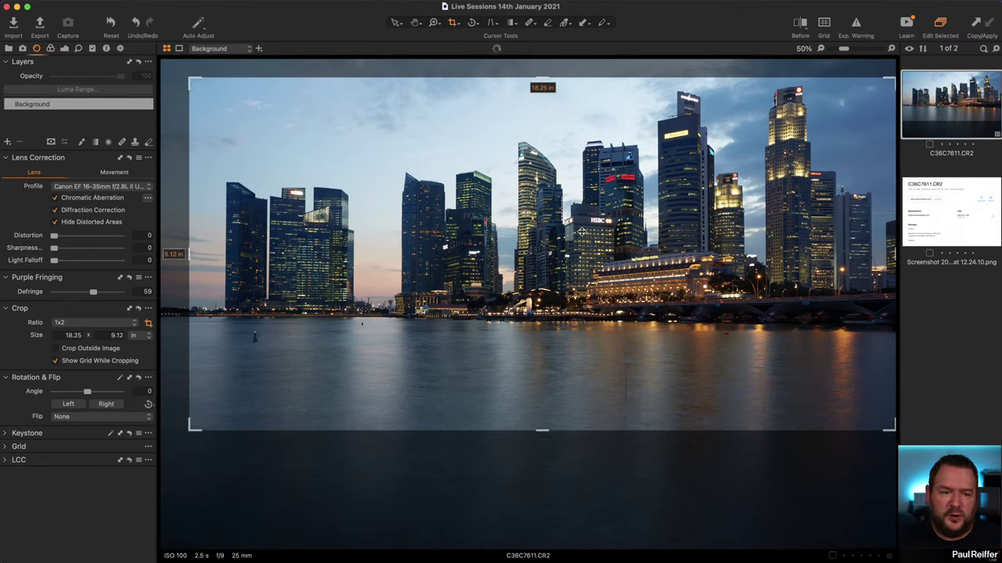
{"action": "left_click_drag", "start_coordinate": [666, 353], "coordinate": [672, 340]}
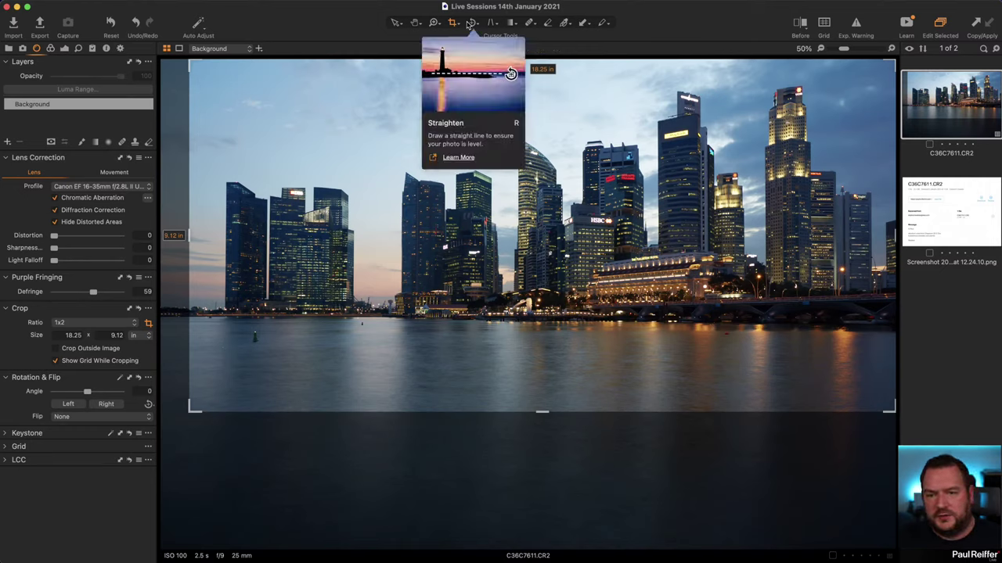
Step: Straighten the photo along the waterfront near the Merlion by an angle of about 0.12, and fit the cropped image in the viewer
{"action": "left_click", "coordinate": [470, 23]}
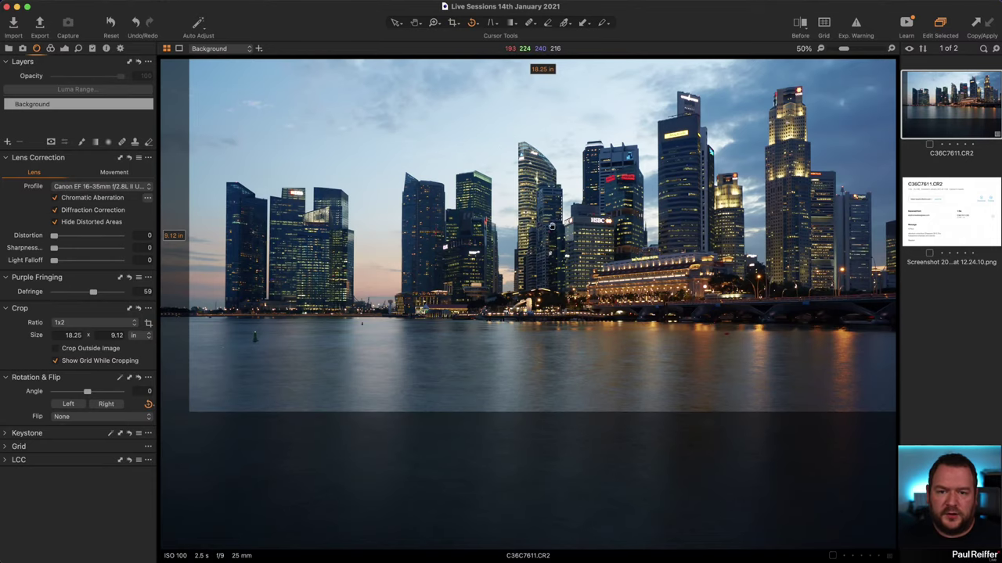
{"action": "left_click", "coordinate": [415, 23]}
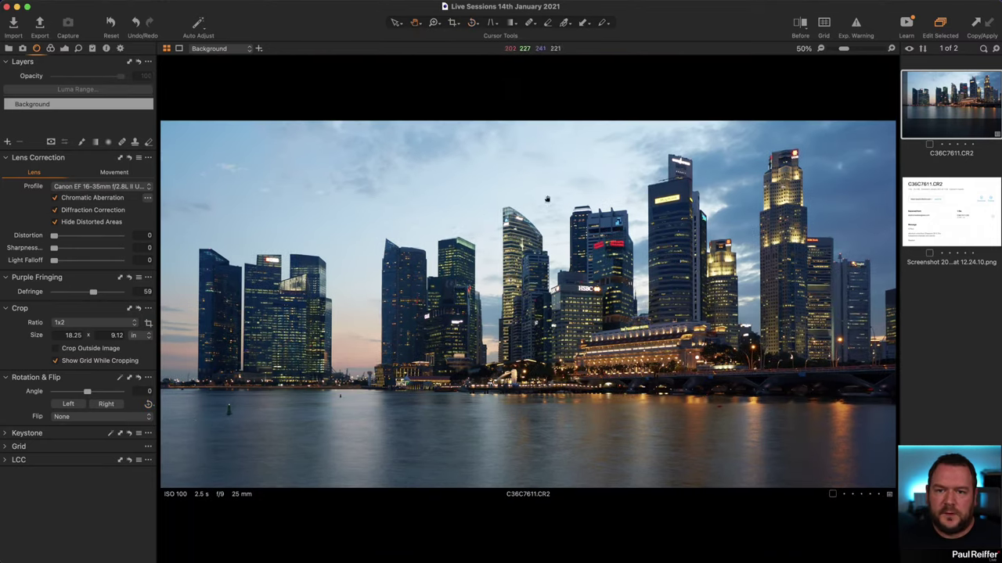
{"action": "left_click", "coordinate": [547, 200]}
{"action": "left_click_drag", "start_coordinate": [547, 235], "coordinate": [530, 174]}
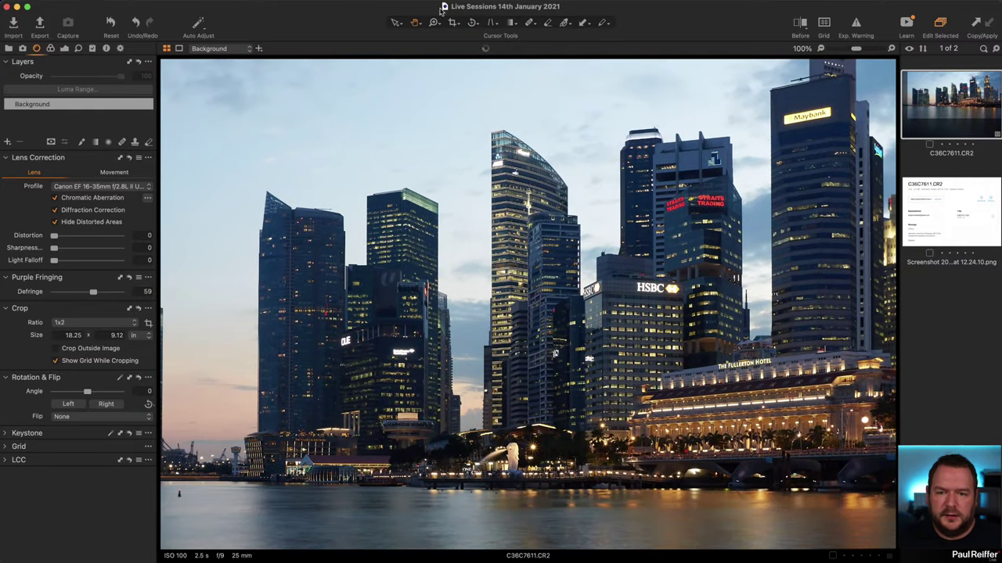
{"action": "left_click", "coordinate": [471, 23]}
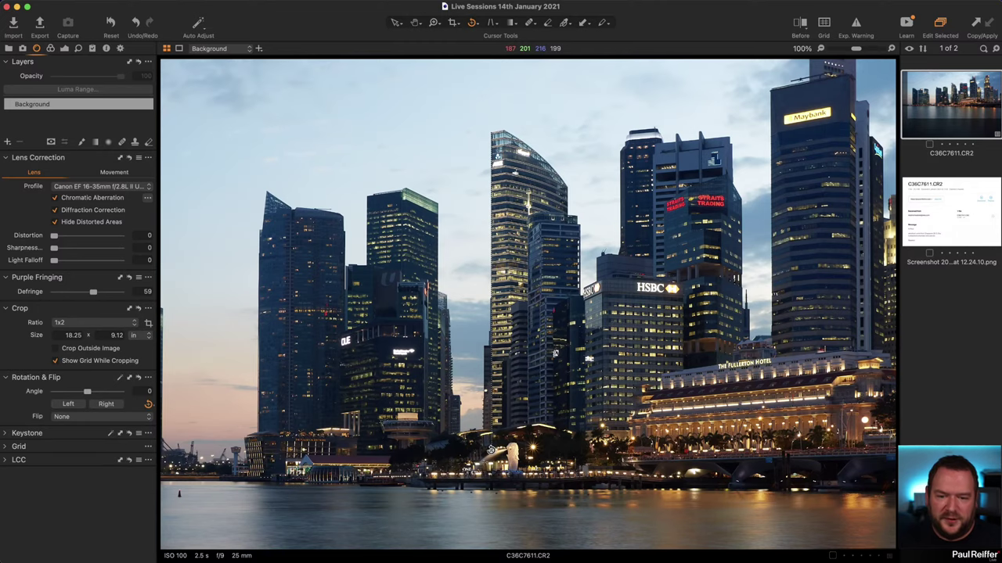
{"action": "left_click_drag", "start_coordinate": [490, 450], "coordinate": [492, 453]}
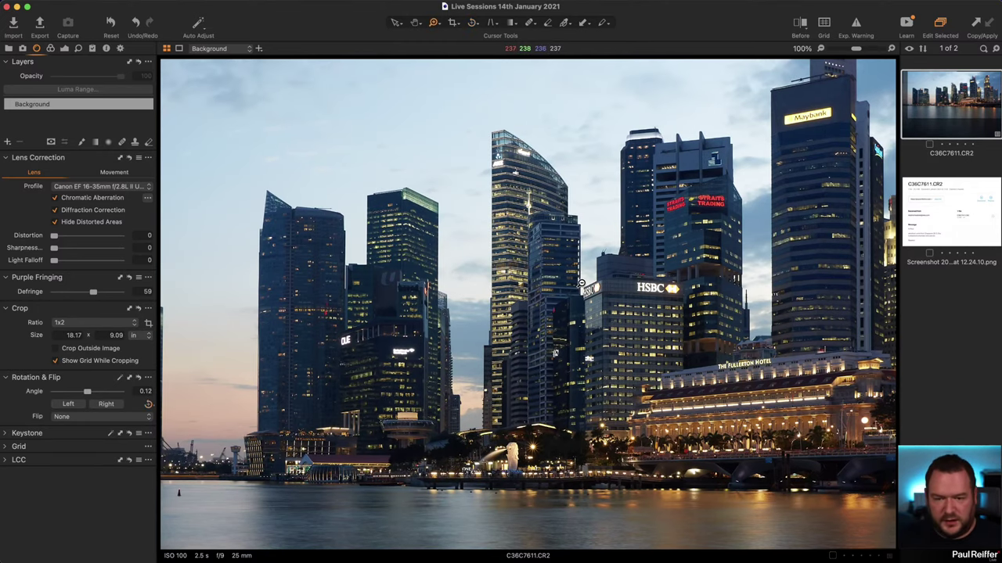
{"action": "key", "text": "z"}
{"action": "key", "text": "super+0"}
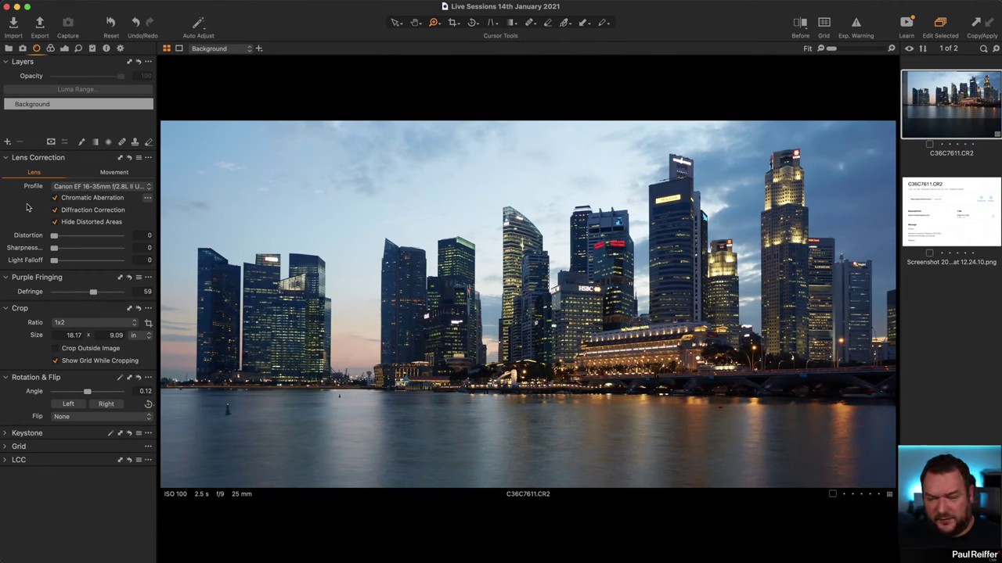
Step: Show the exposure tools and review the Curve options under Base Characteristics, leaving Auto selected
{"action": "left_click", "coordinate": [50, 49]}
{"action": "left_click", "coordinate": [64, 48]}
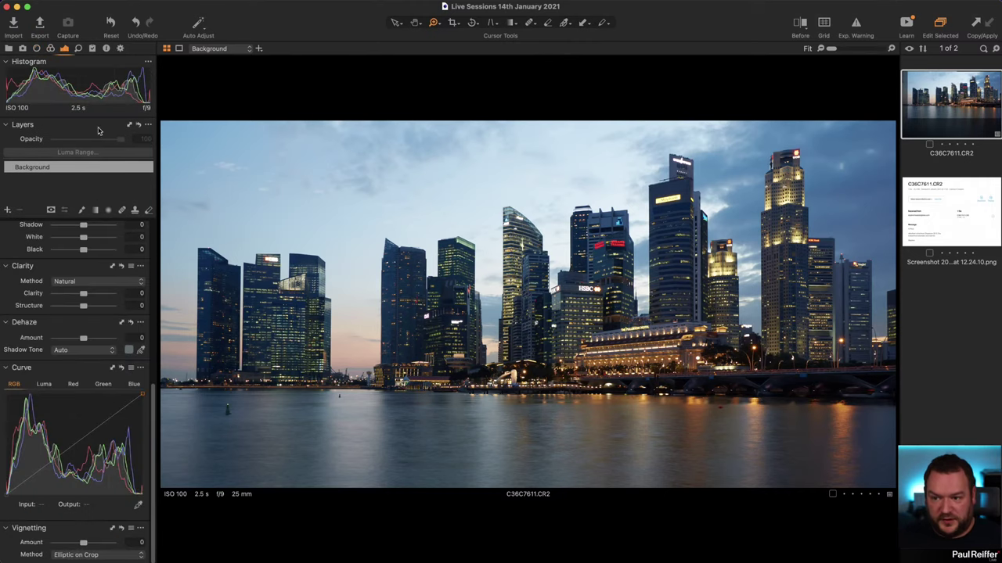
{"action": "scroll", "coordinate": [70, 282], "scroll_direction": "up", "scroll_amount": 10}
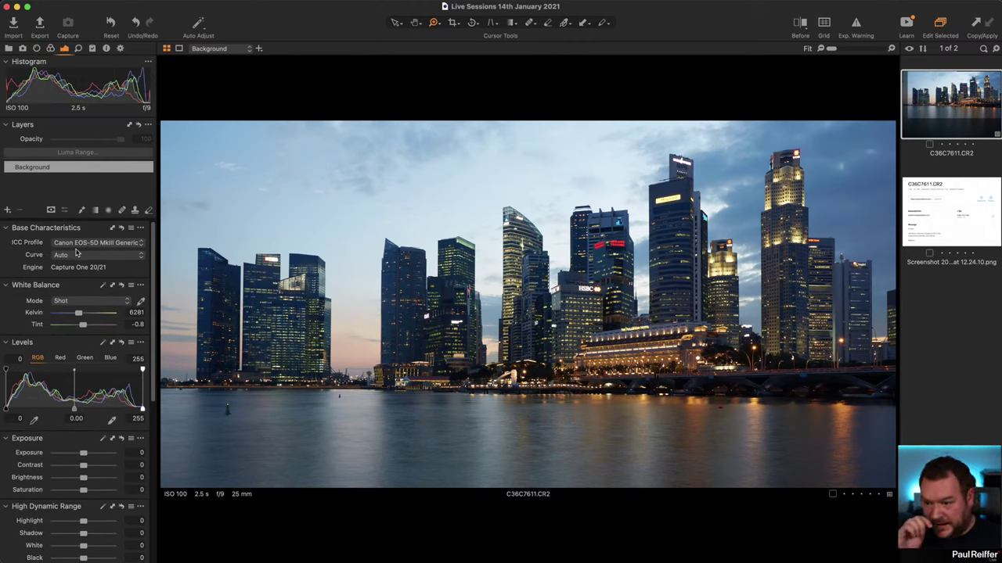
{"action": "left_click", "coordinate": [75, 257]}
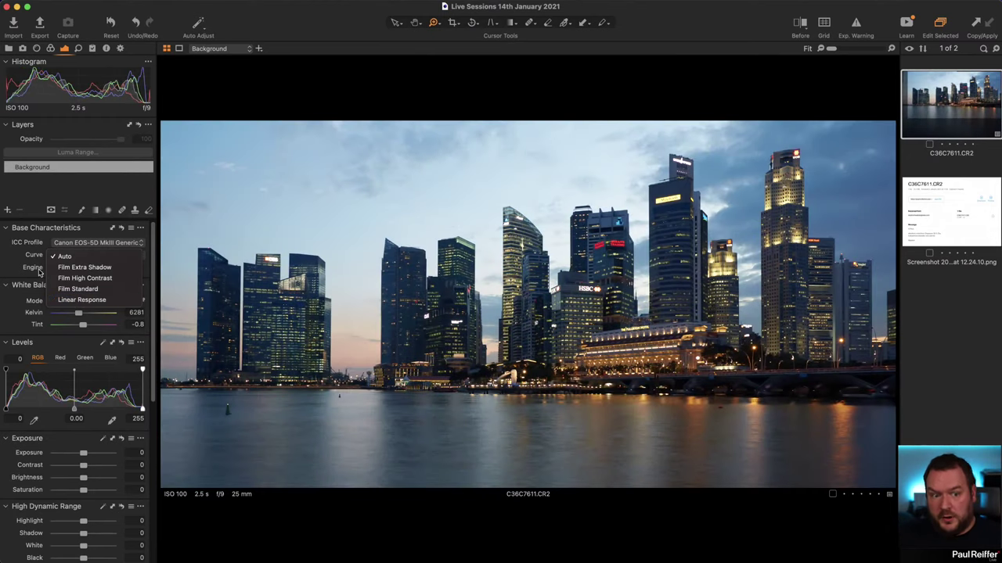
{"action": "left_click", "coordinate": [17, 261]}
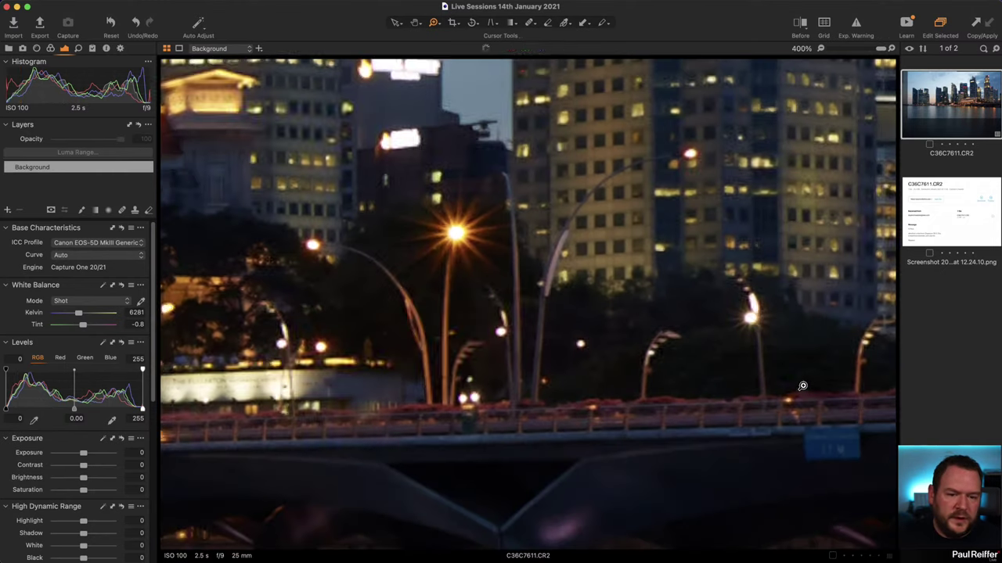
Step: Try the Linear Response base curve while examining the street lamps and buildings up close, and return the curve to Auto
{"action": "left_click", "coordinate": [783, 385]}
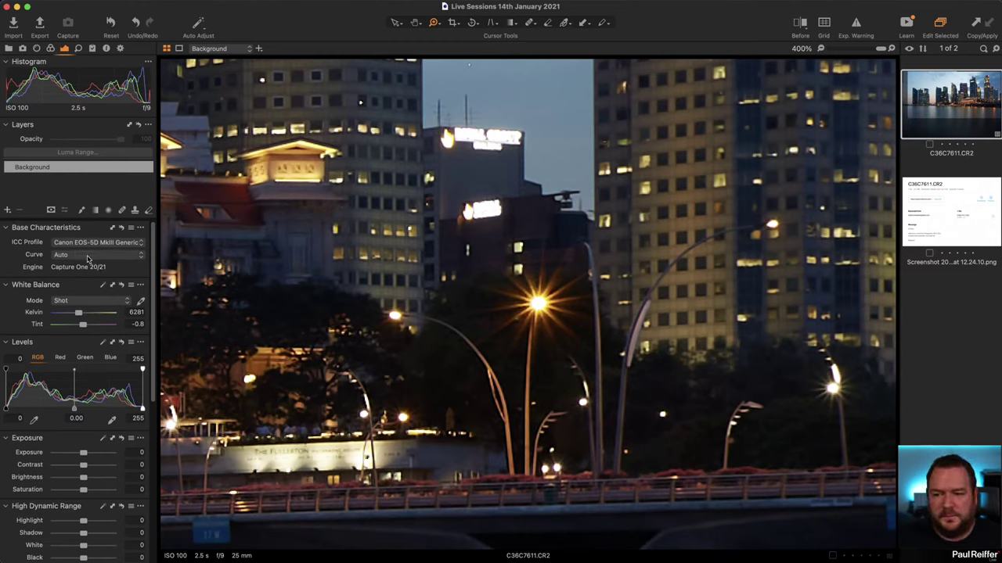
{"action": "left_click", "coordinate": [87, 259]}
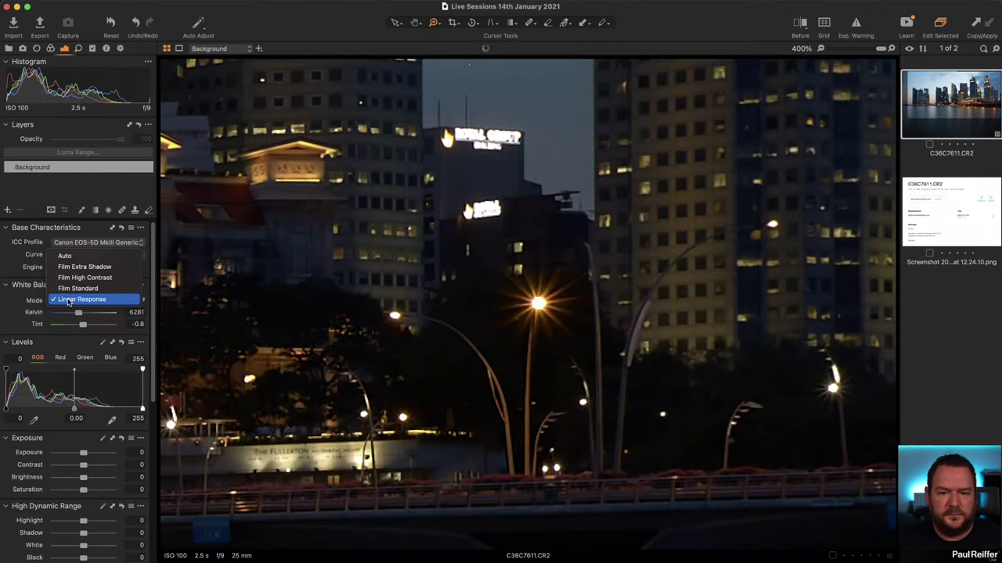
{"action": "left_click", "coordinate": [69, 300]}
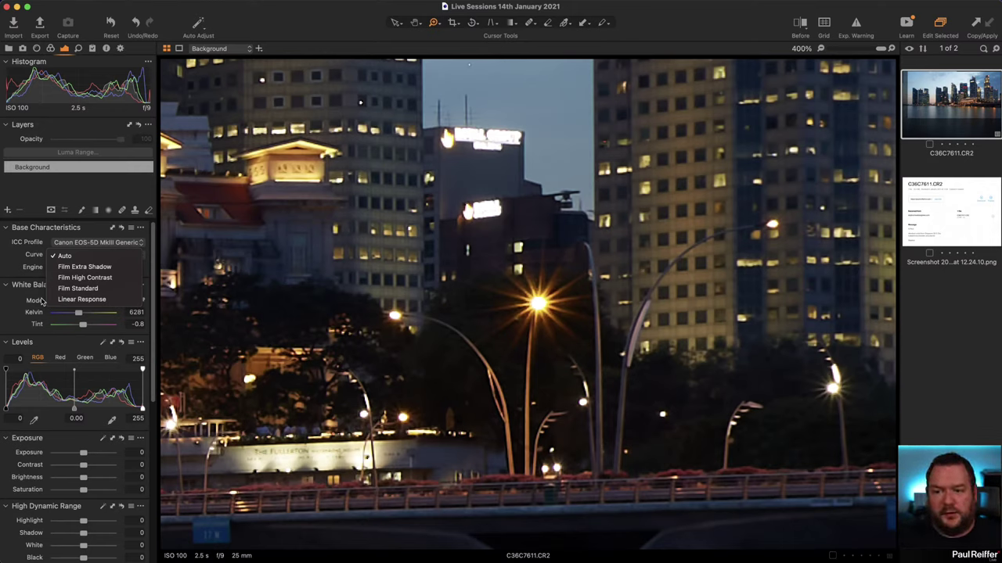
{"action": "left_click", "coordinate": [64, 300]}
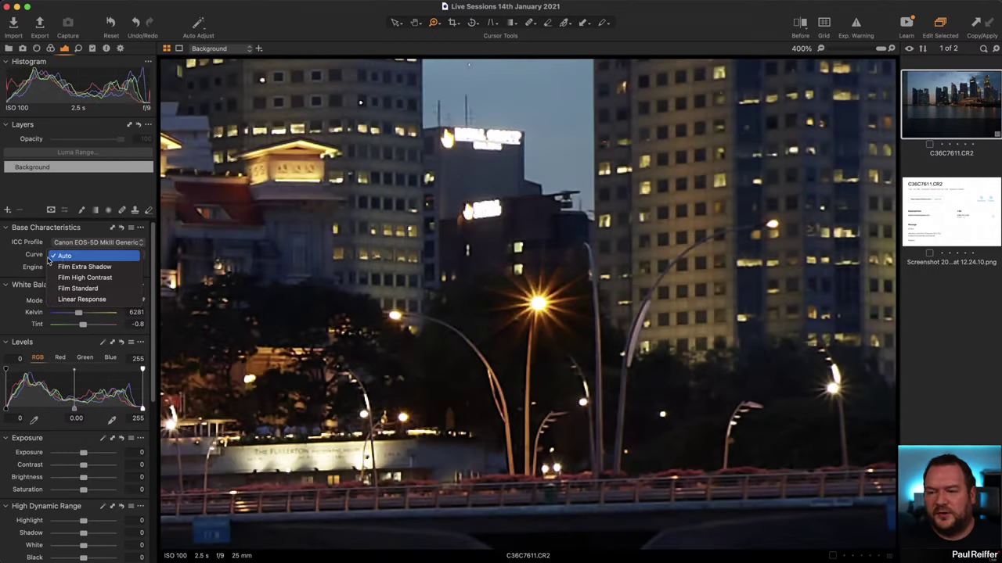
{"action": "left_click", "coordinate": [64, 255]}
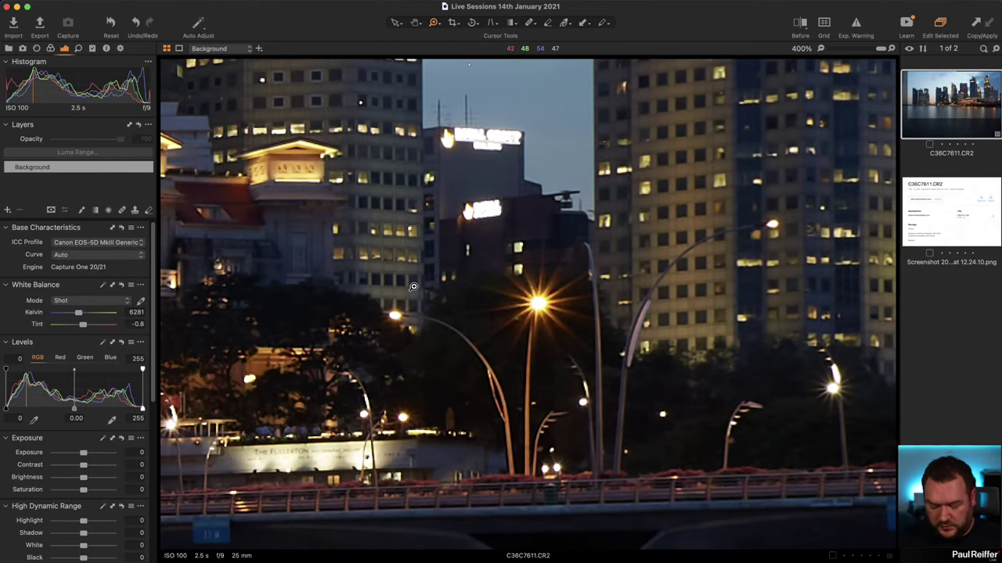
Step: Examine the waterfront hotel, street lamps and bridge up close, and review the base curve options, leaving Auto selected
{"action": "key", "text": "super+0"}
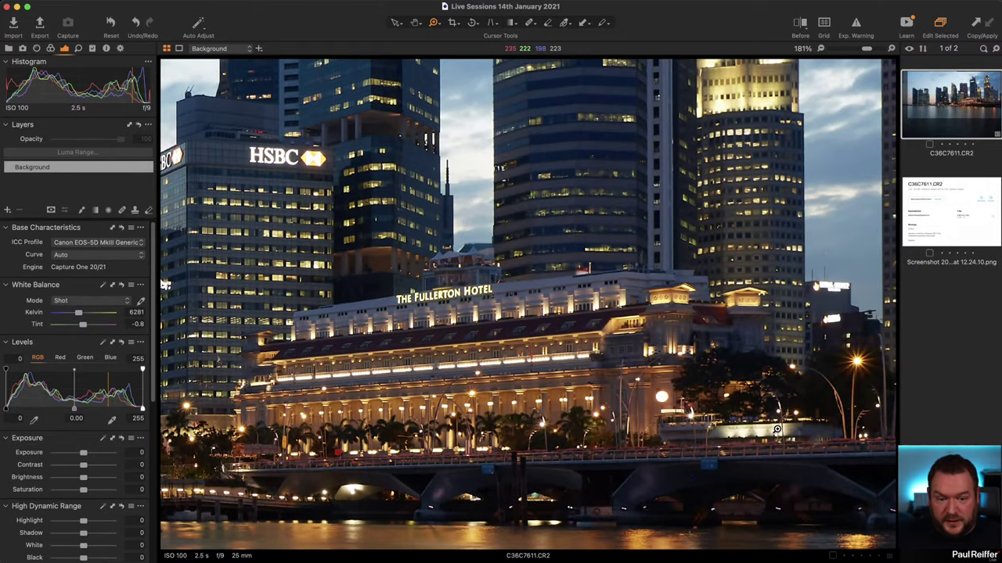
{"action": "left_click", "coordinate": [729, 408]}
{"action": "left_click", "coordinate": [436, 260]}
{"action": "left_click", "coordinate": [437, 261]}
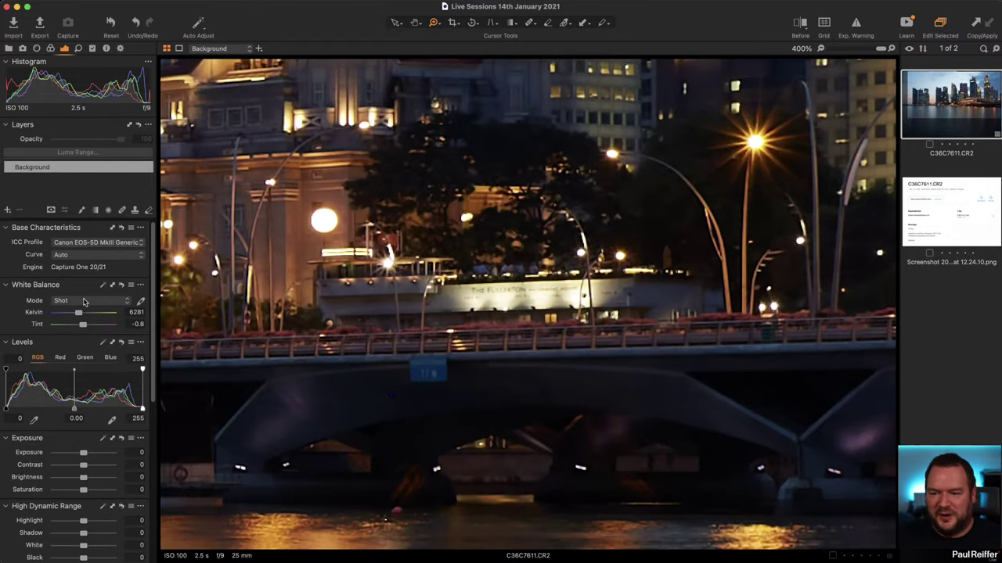
{"action": "left_click", "coordinate": [91, 256]}
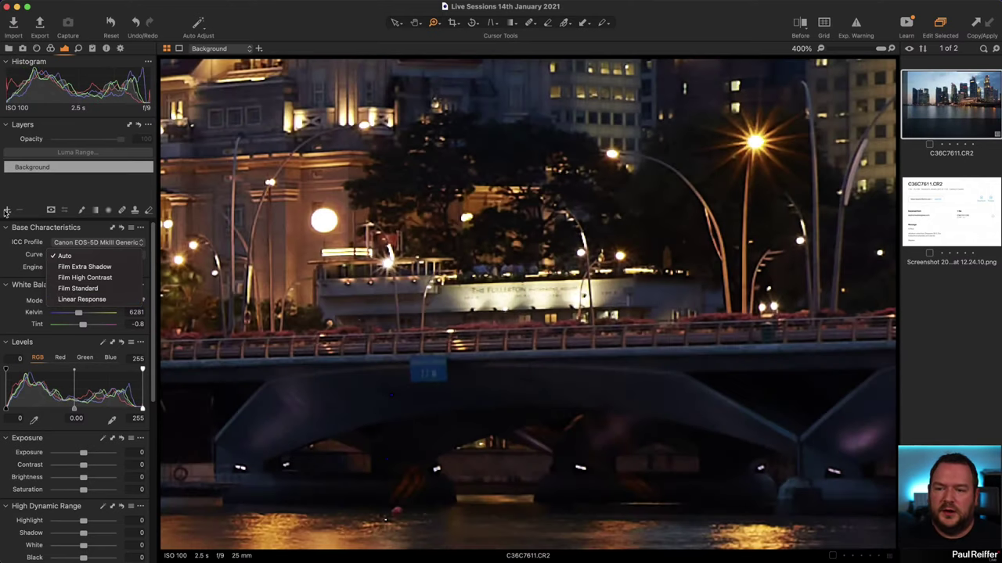
{"action": "left_click", "coordinate": [12, 247]}
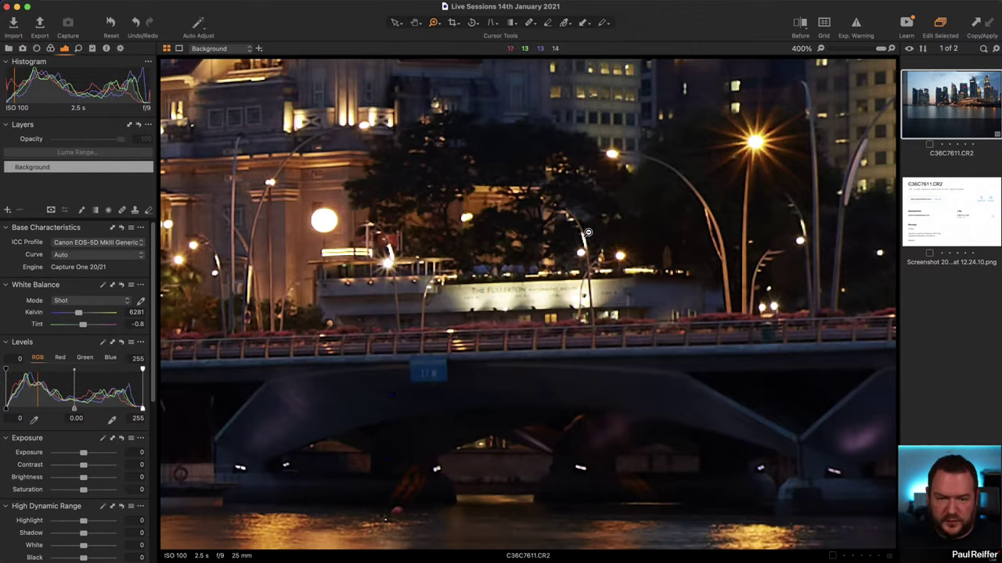
{"action": "key", "text": "super+0"}
{"action": "key", "text": "super+0"}
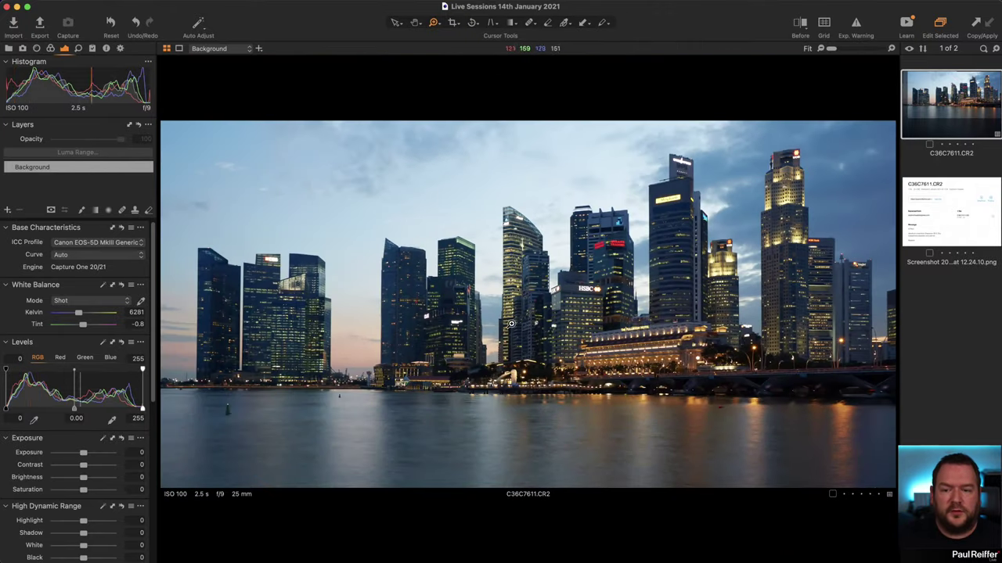
Step: Set the High Dynamic Range White and Highlight to -100 while checking the DBS sign up close, and fit the photo in the viewer
{"action": "scroll", "coordinate": [100, 408], "scroll_direction": "down", "scroll_amount": 3}
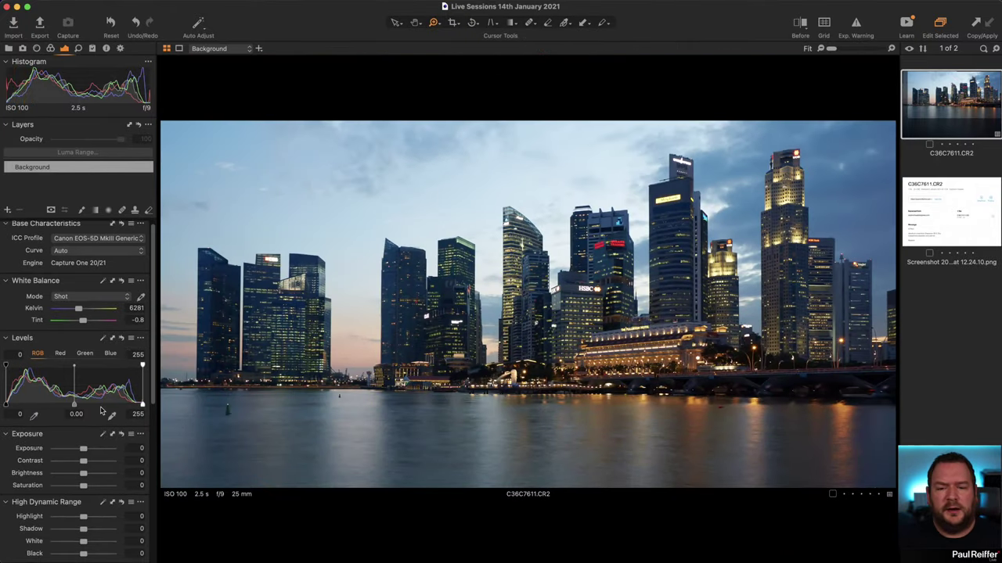
{"action": "scroll", "coordinate": [99, 407], "scroll_direction": "down", "scroll_amount": 3}
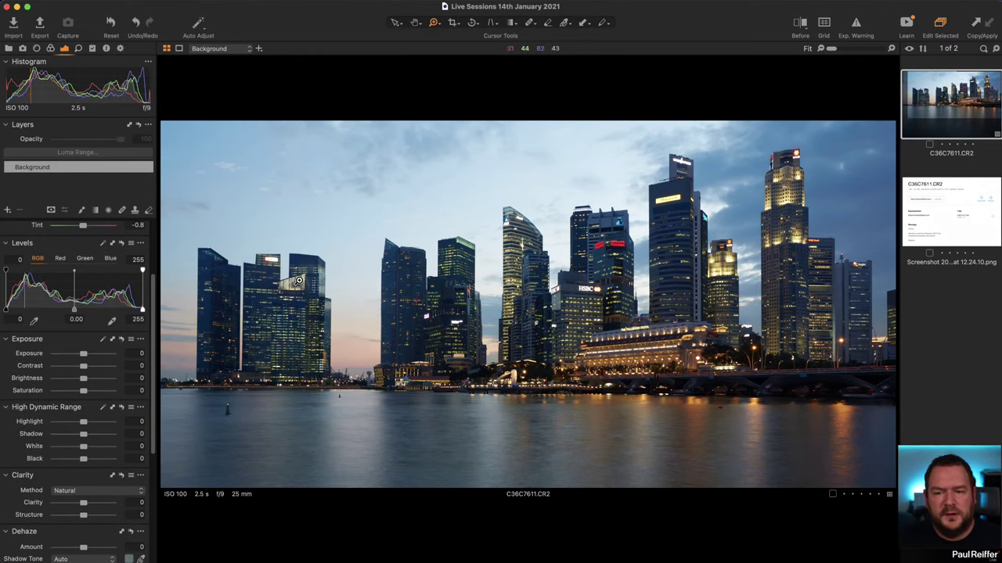
{"action": "left_click", "coordinate": [267, 261]}
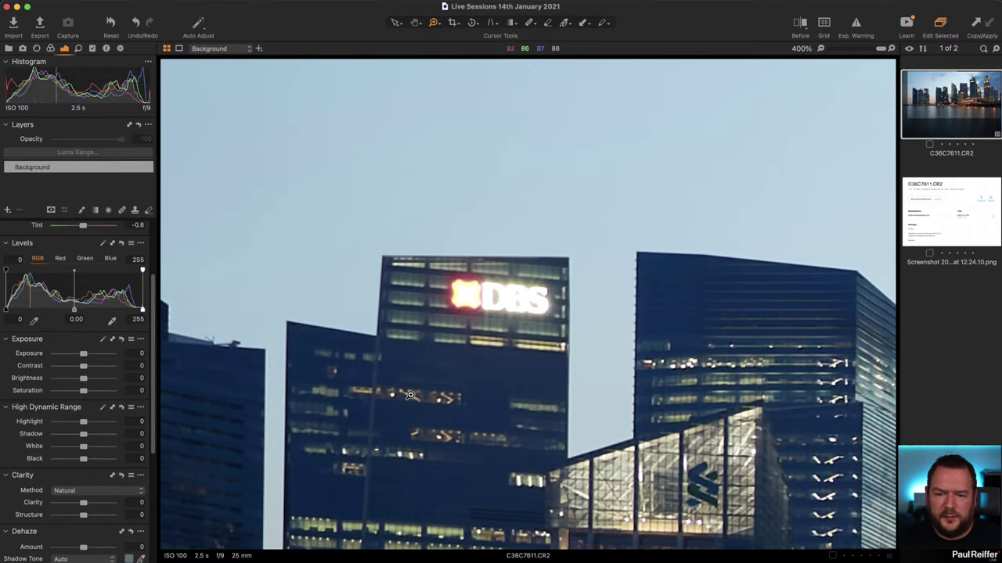
{"action": "left_click_drag", "start_coordinate": [83, 447], "coordinate": [53, 422]}
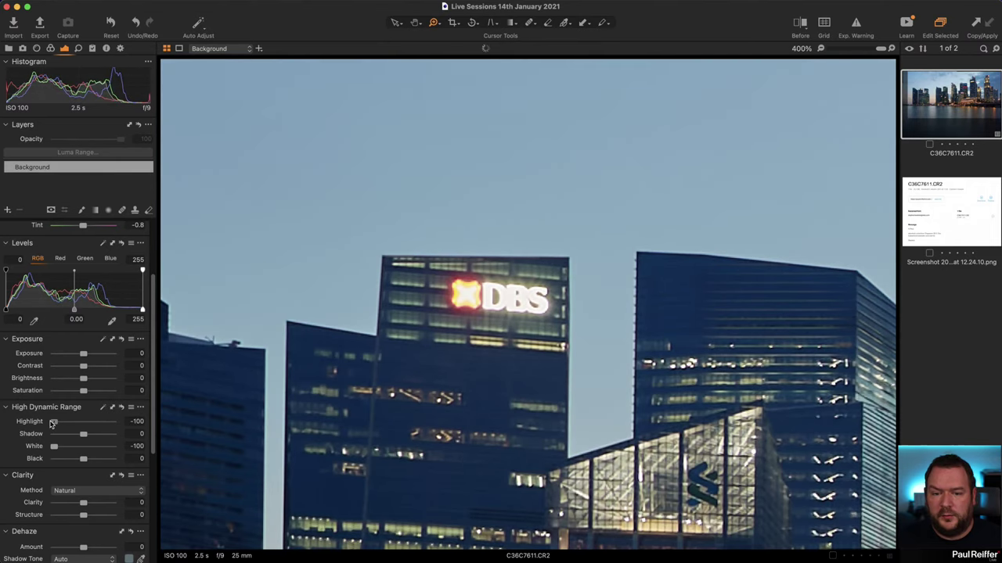
{"action": "key", "text": "super+0"}
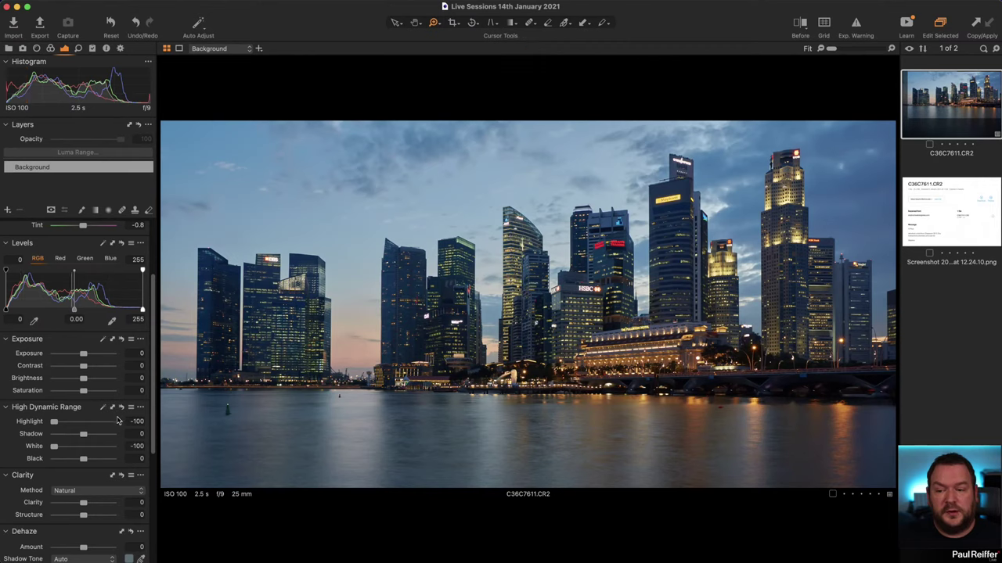
{"action": "left_click_drag", "start_coordinate": [121, 407], "coordinate": [121, 408]}
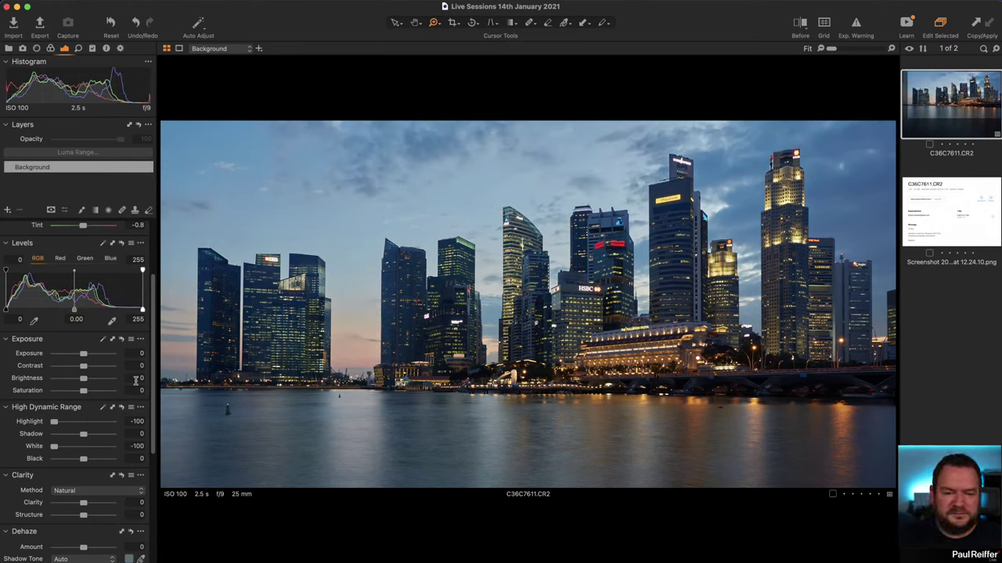